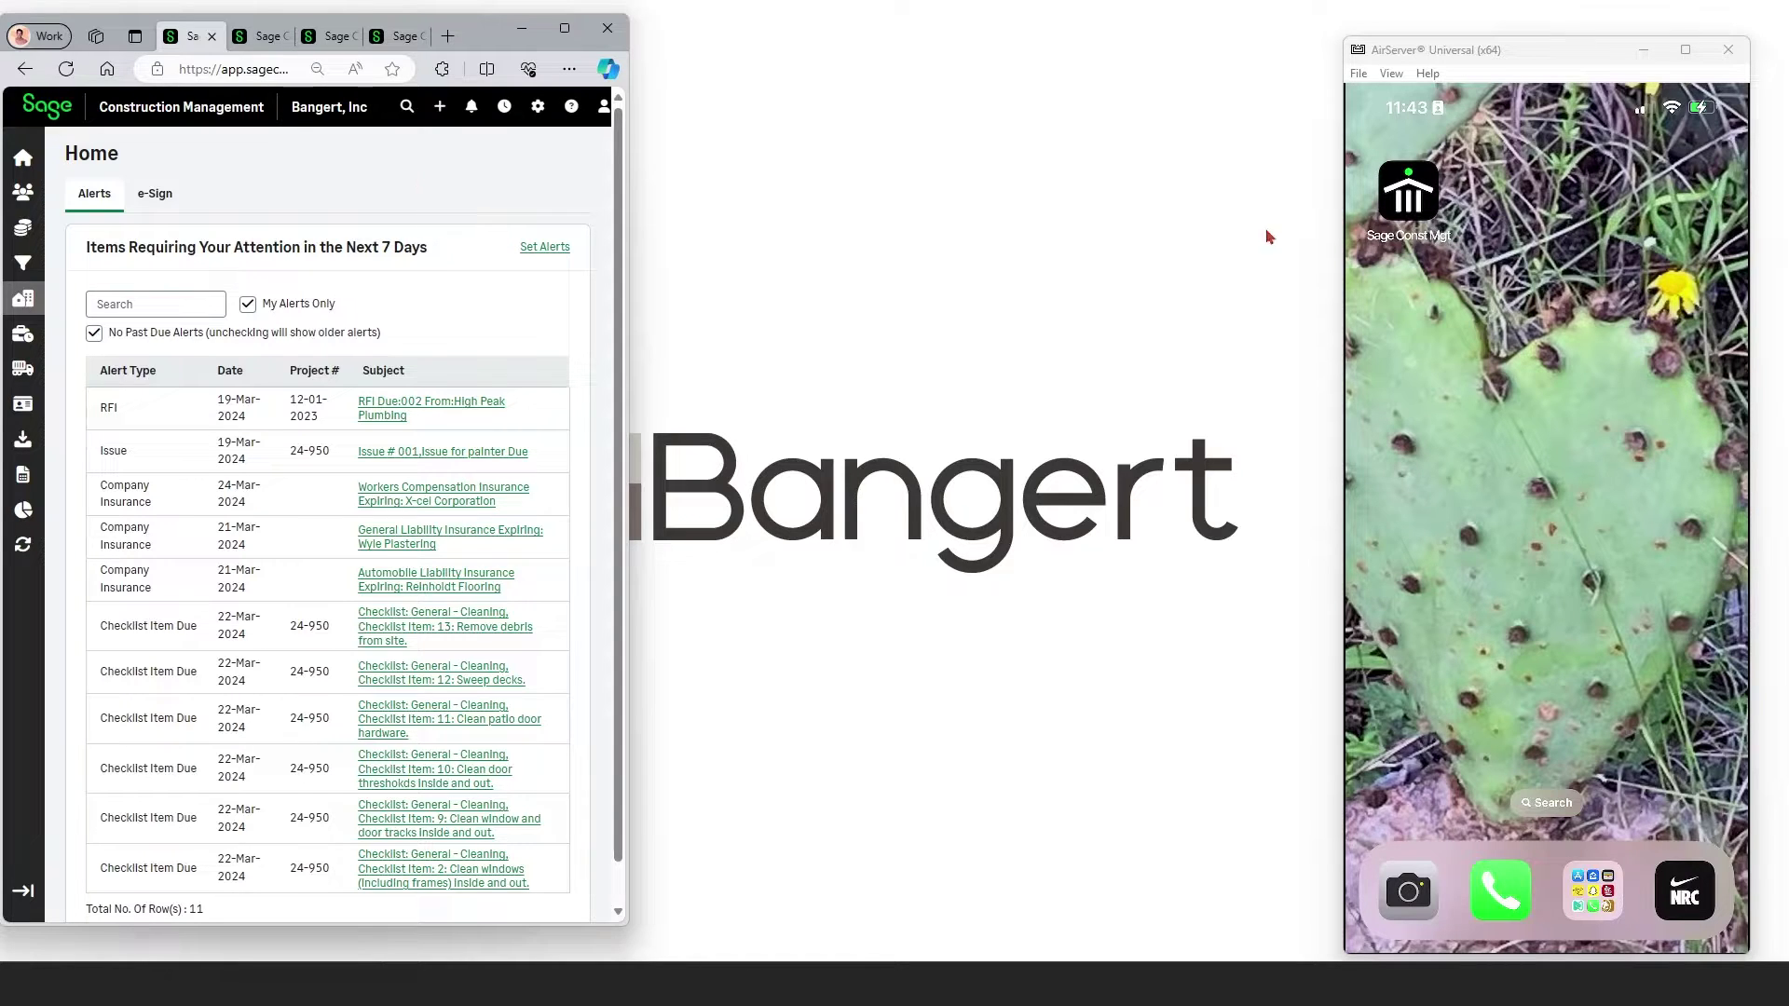
Maximize the Sage browser window and review the home alerts list with past due alerts temporarily included
left_click(1456, 224)
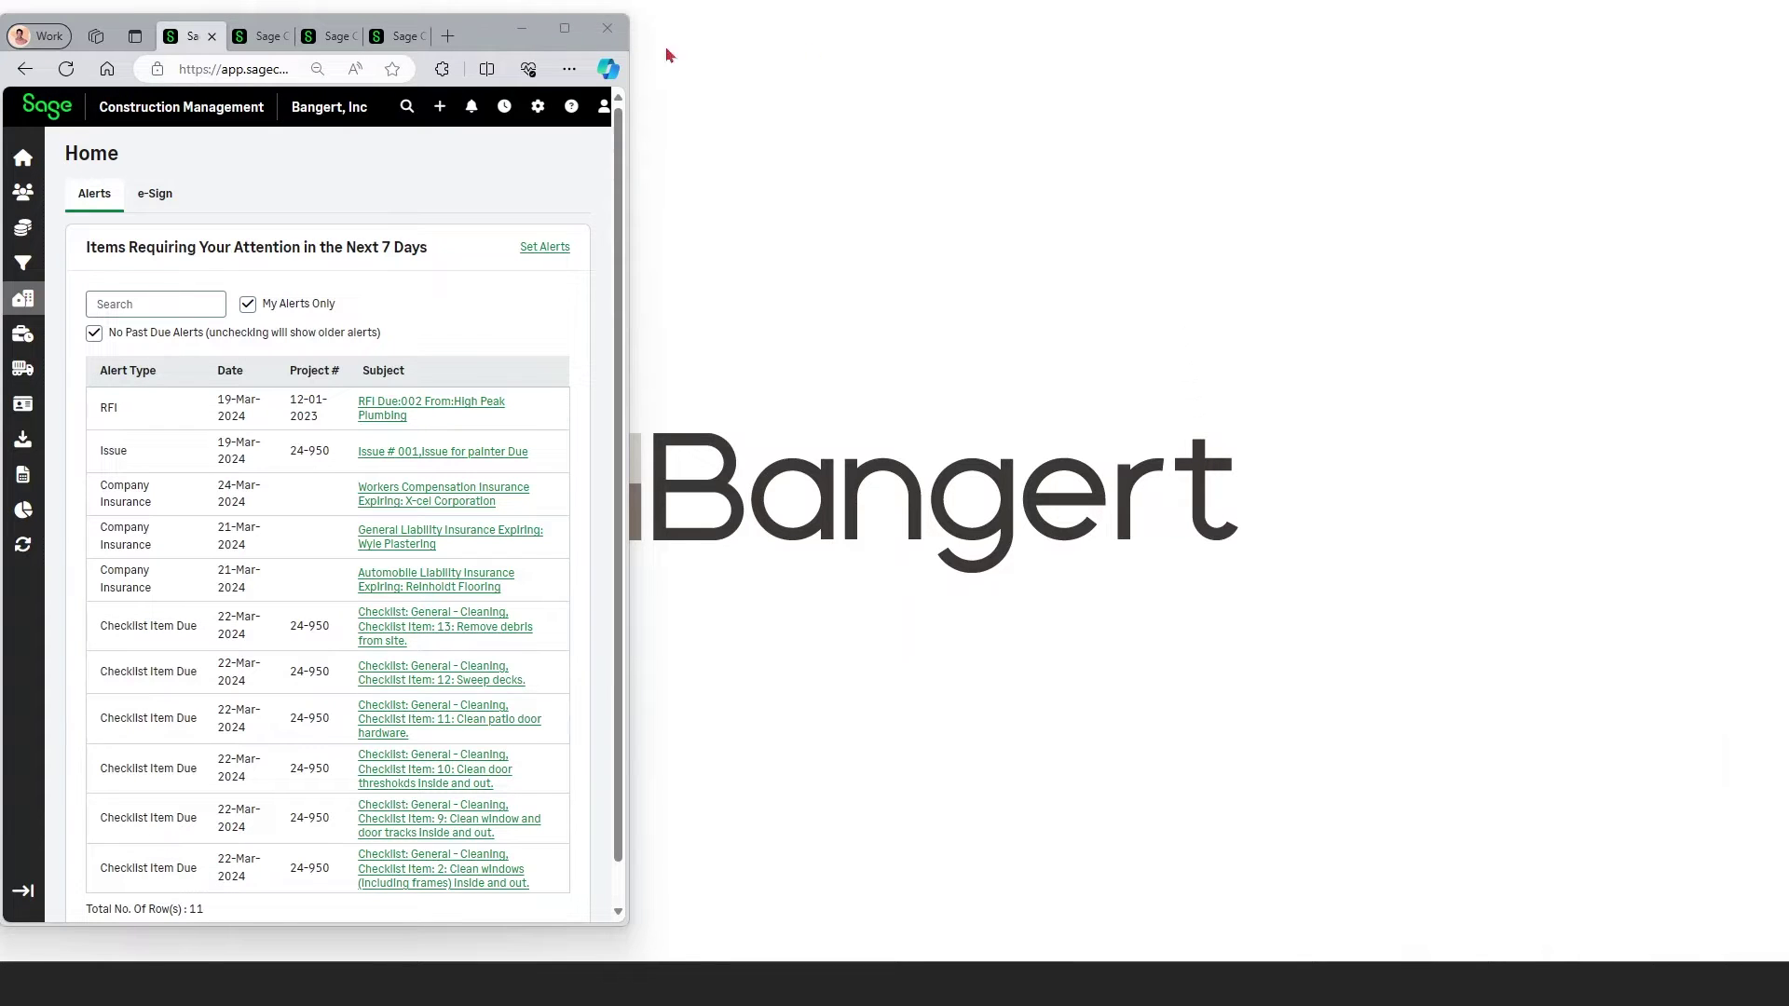
left_click(574, 35)
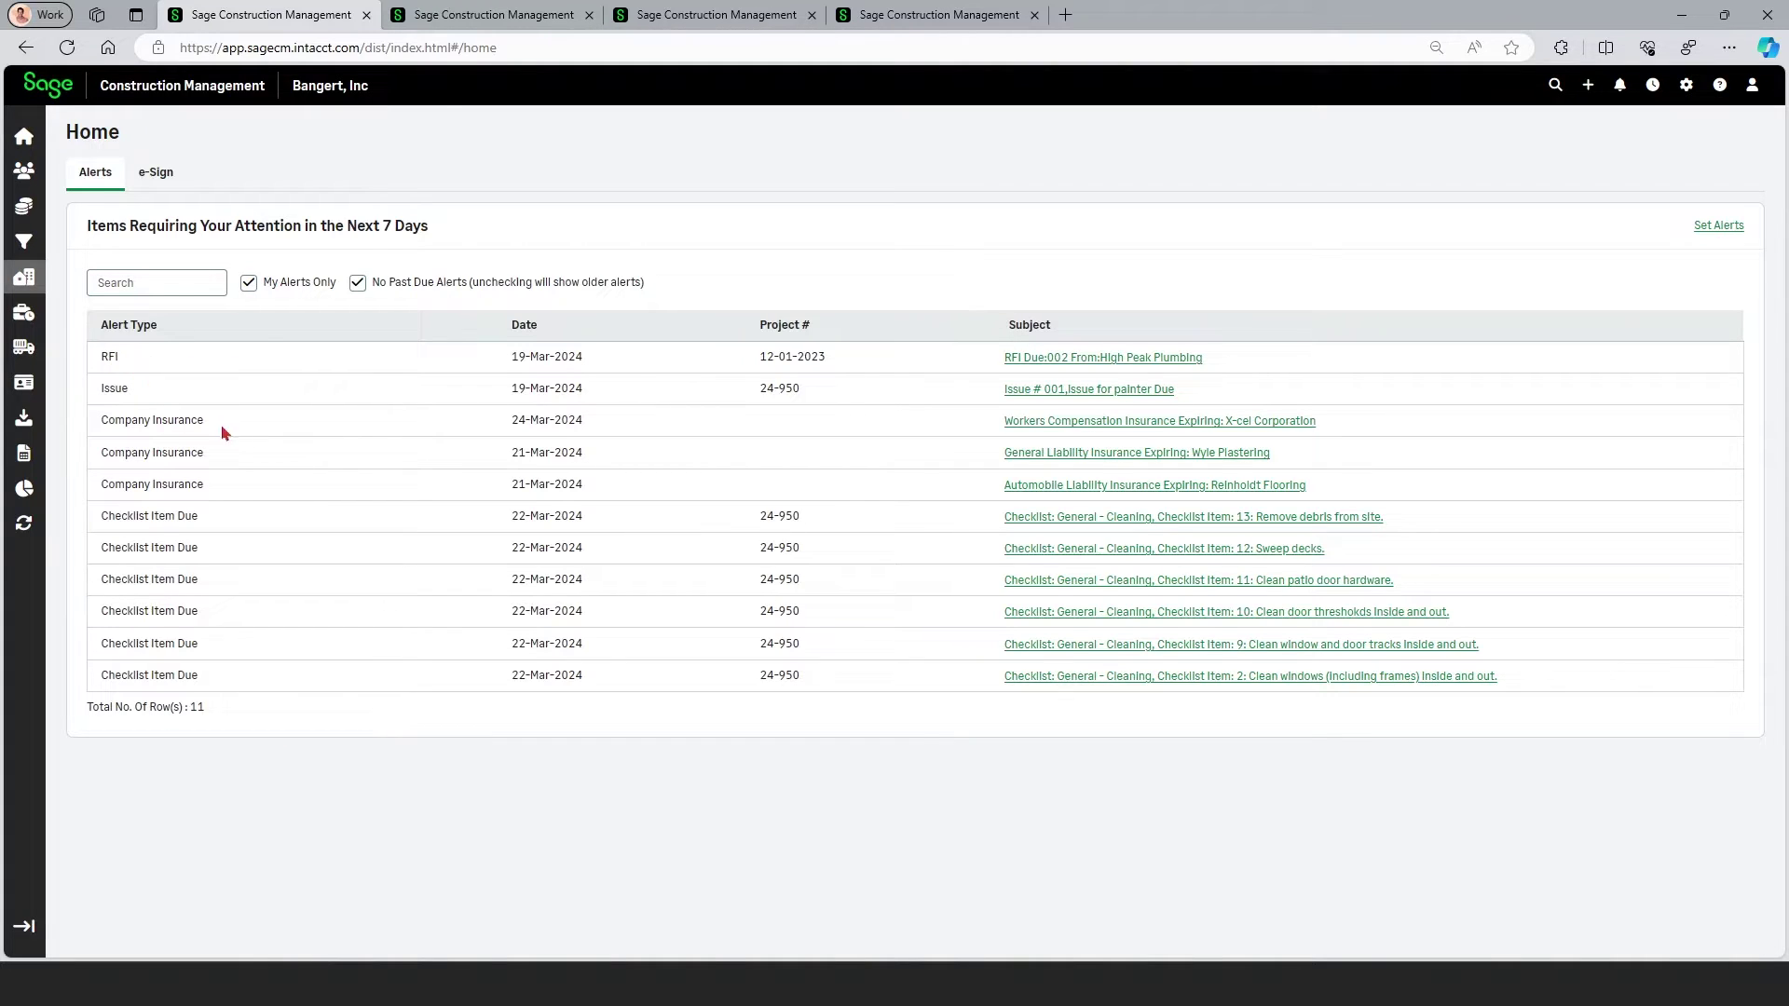
left_click(358, 283)
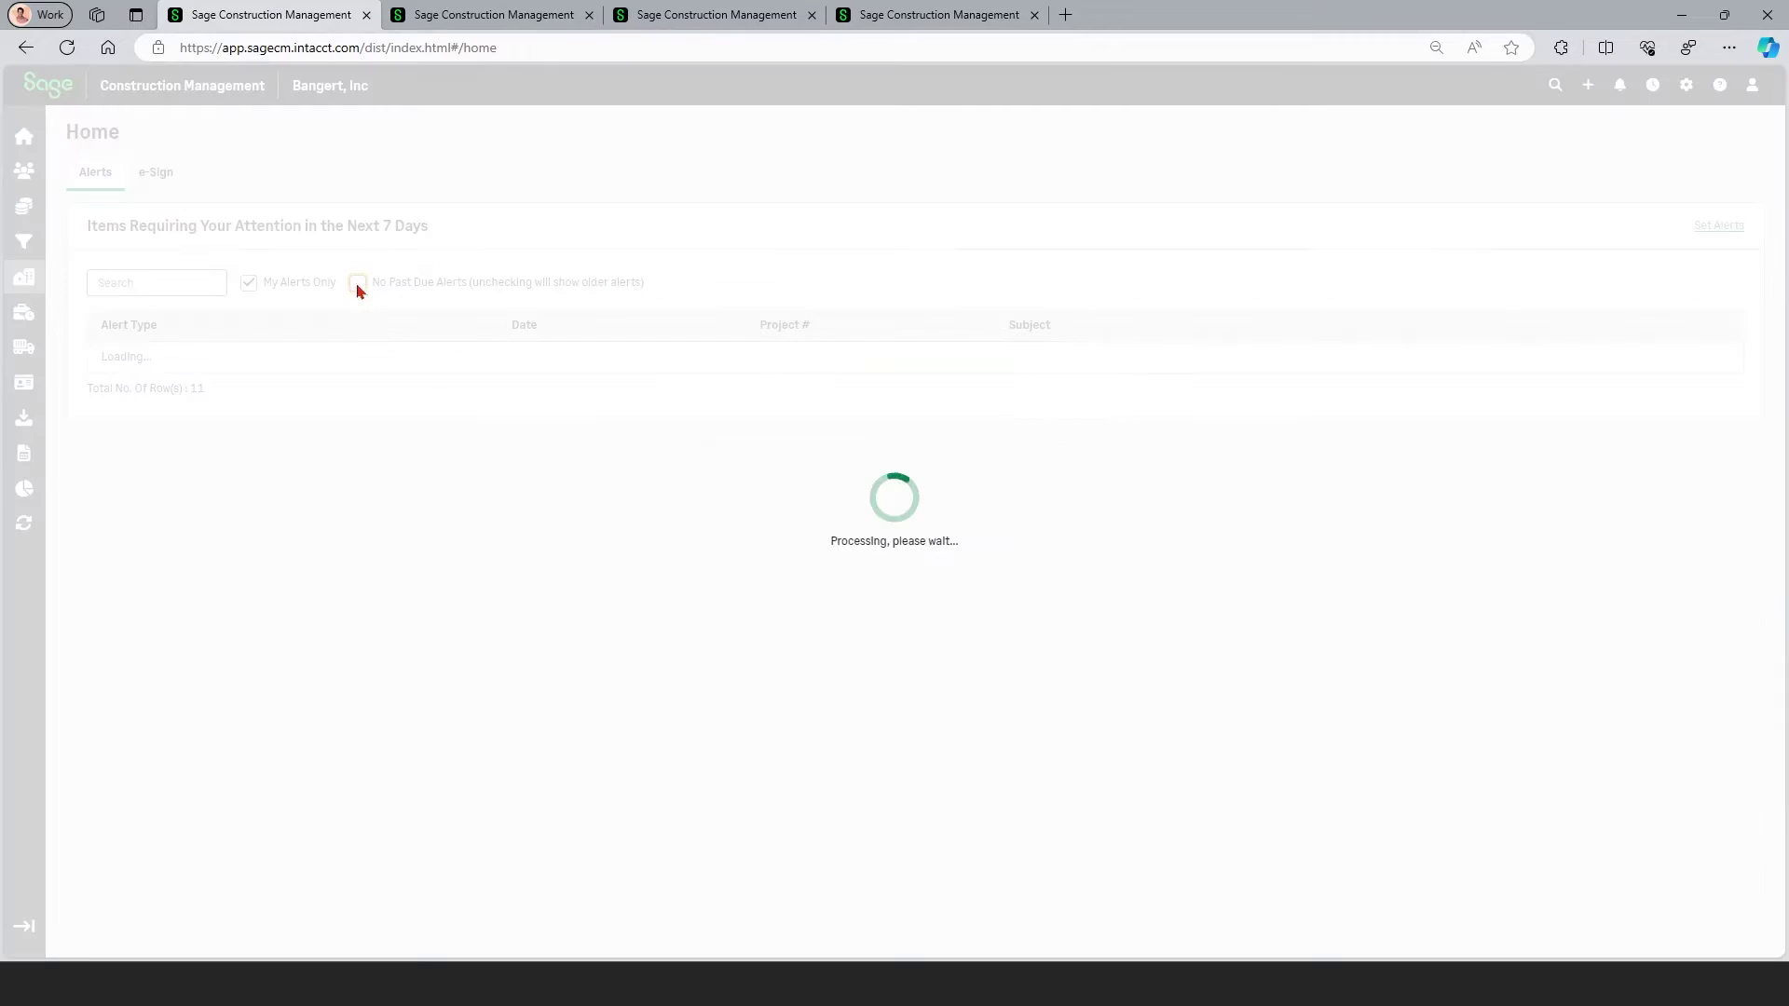
scroll(374, 328, "down", 5)
scroll(374, 327, "down", 3)
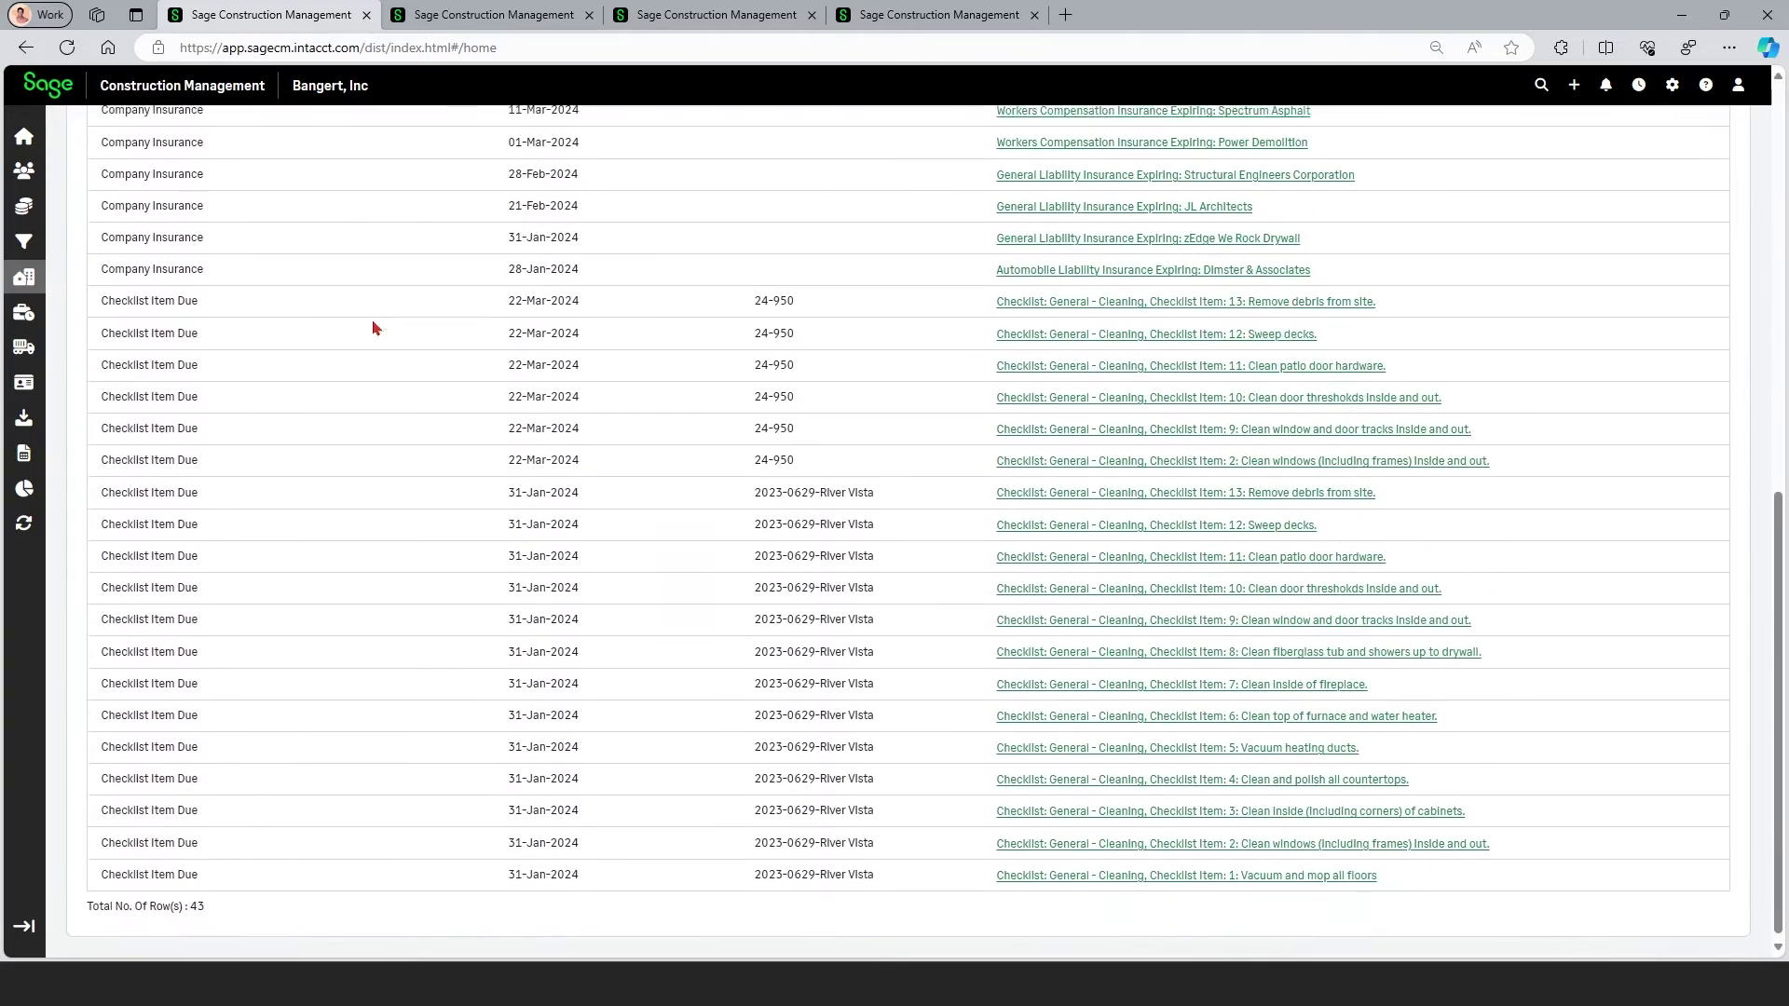
scroll(374, 328, "up", 8)
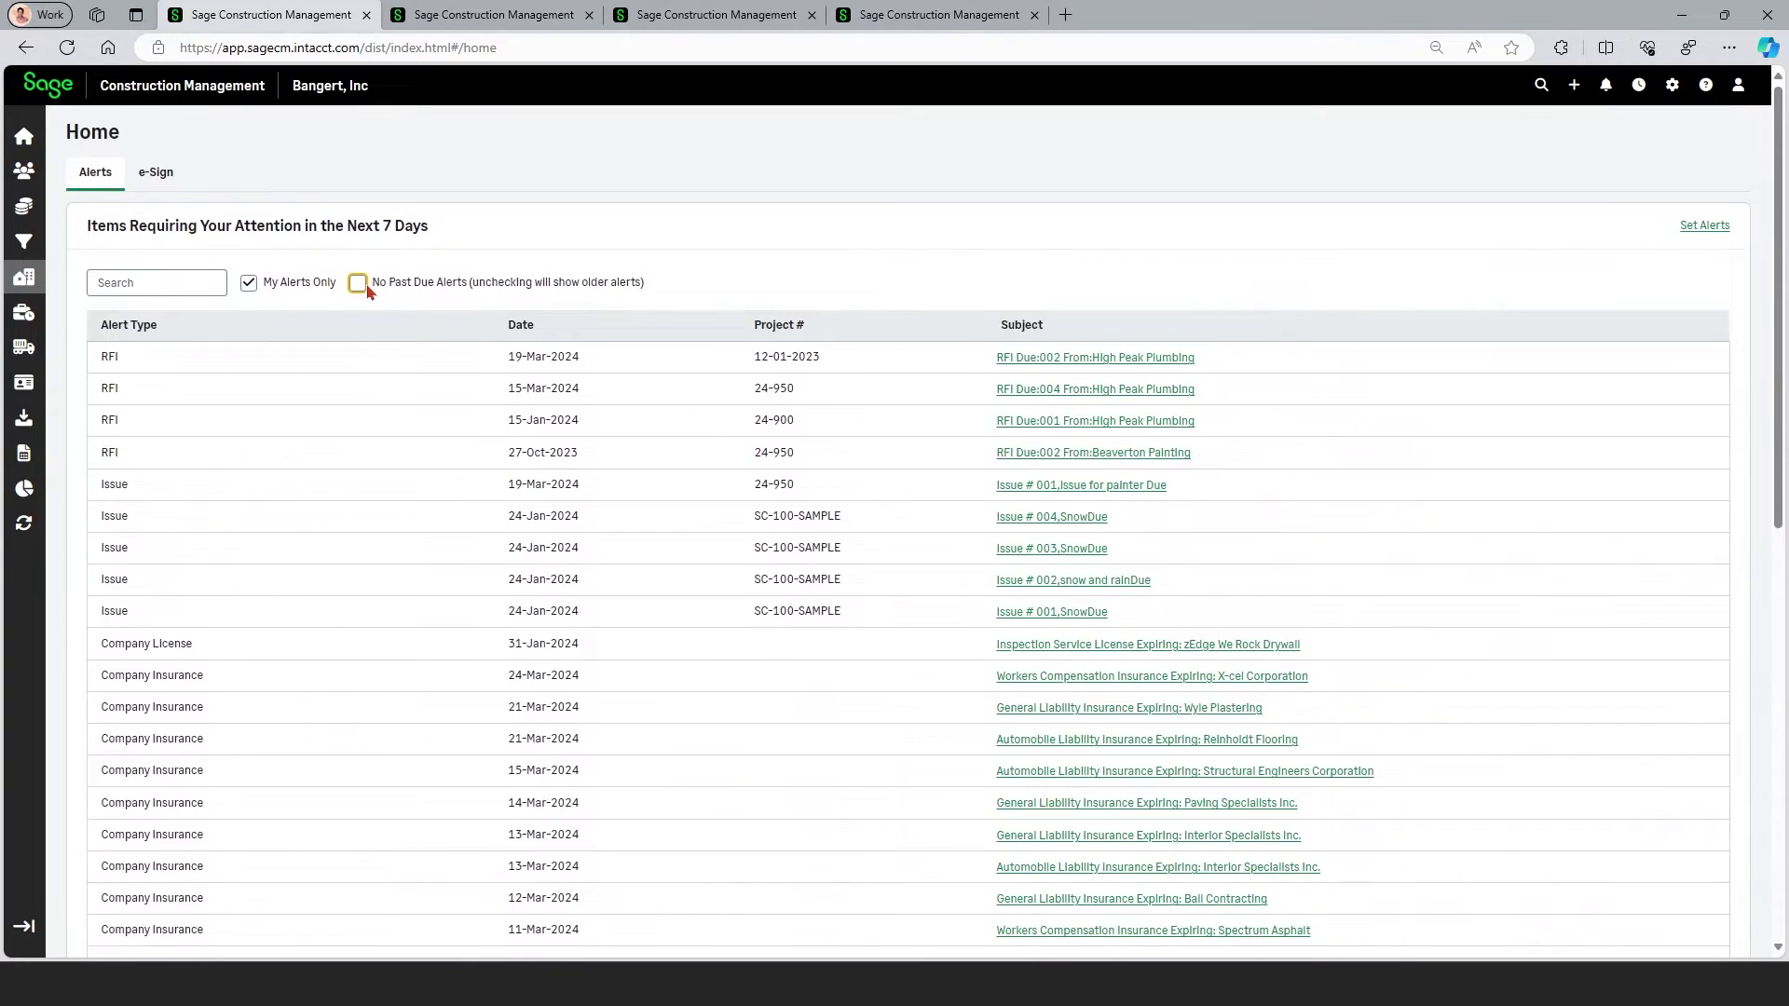
left_click(358, 283)
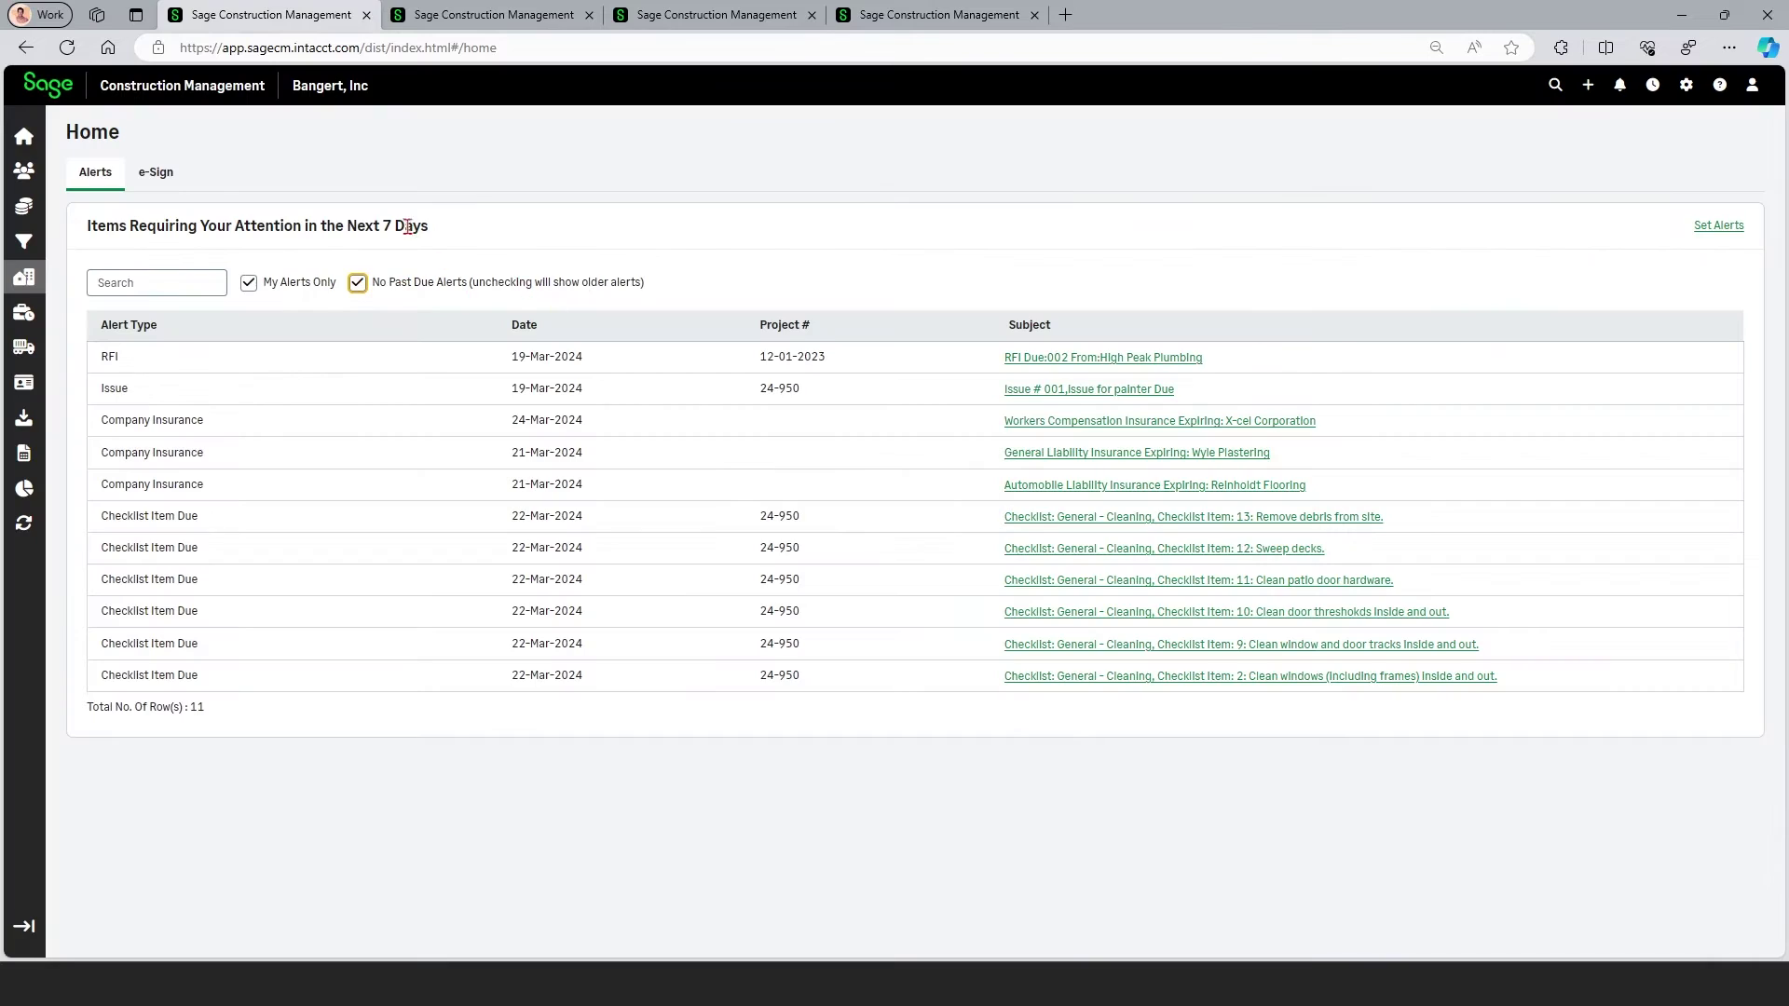
Examine which alert types are enabled on the Alert Setting page, and close that page to return to Home
left_click(453, 17)
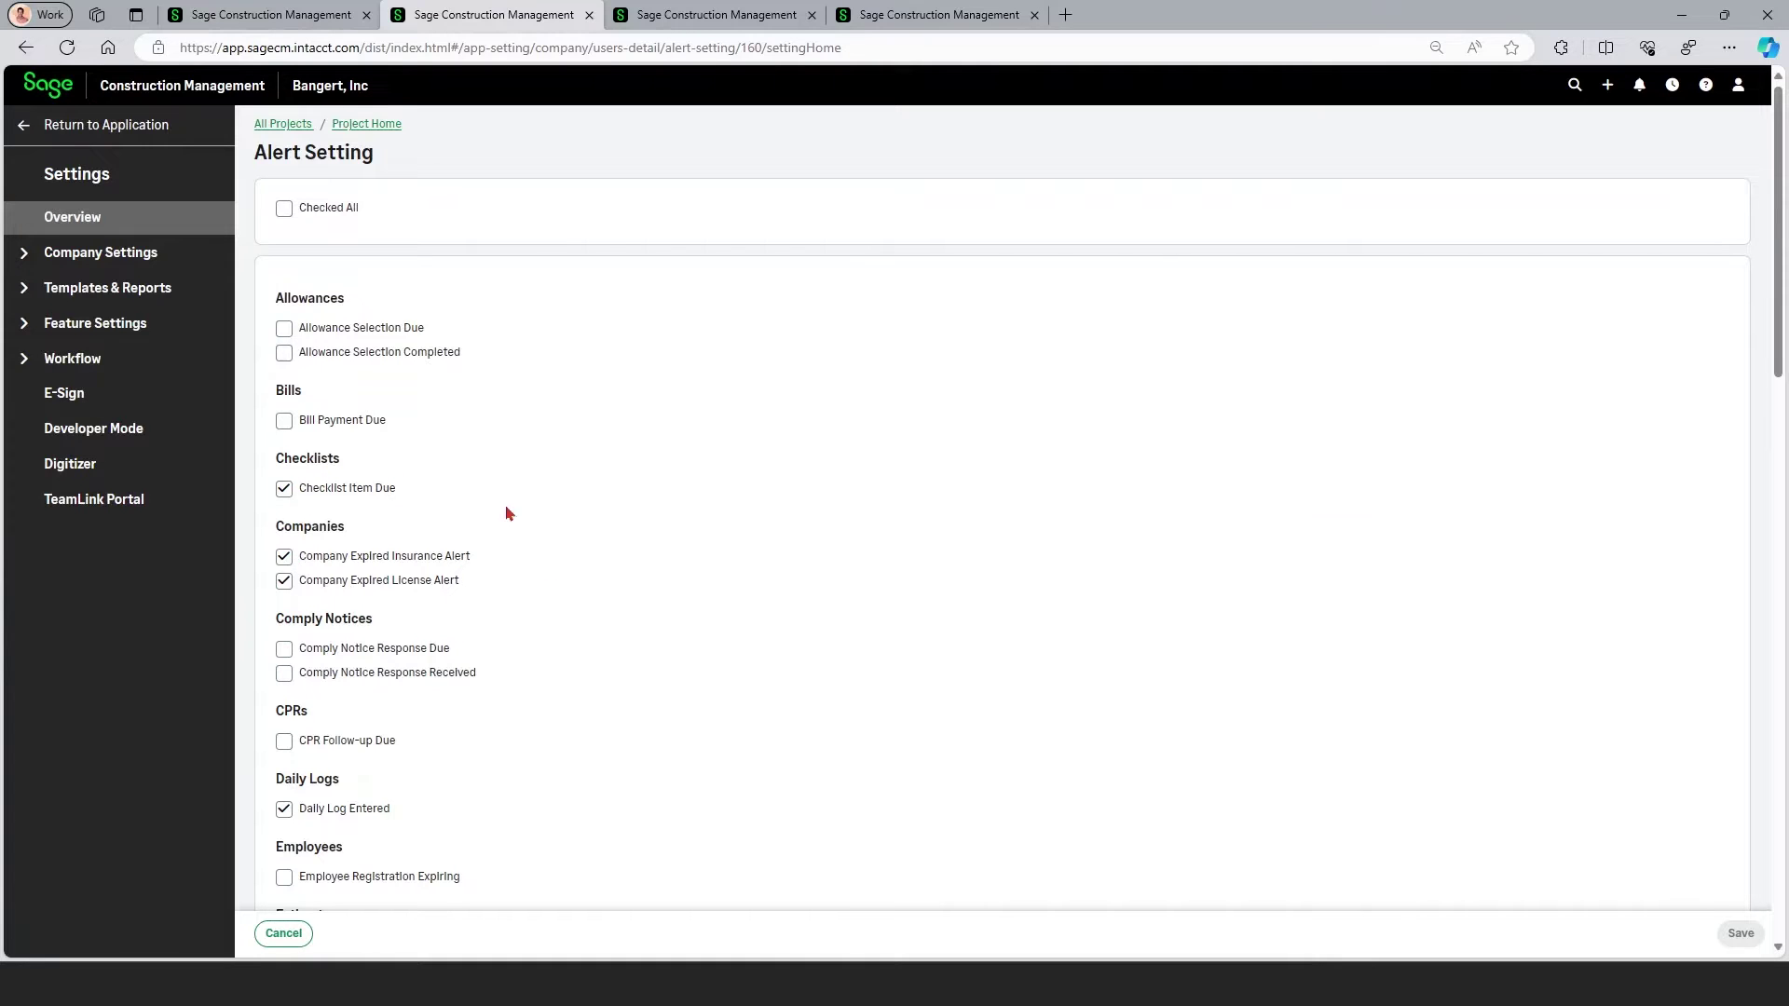
scroll(496, 552, "down", 4)
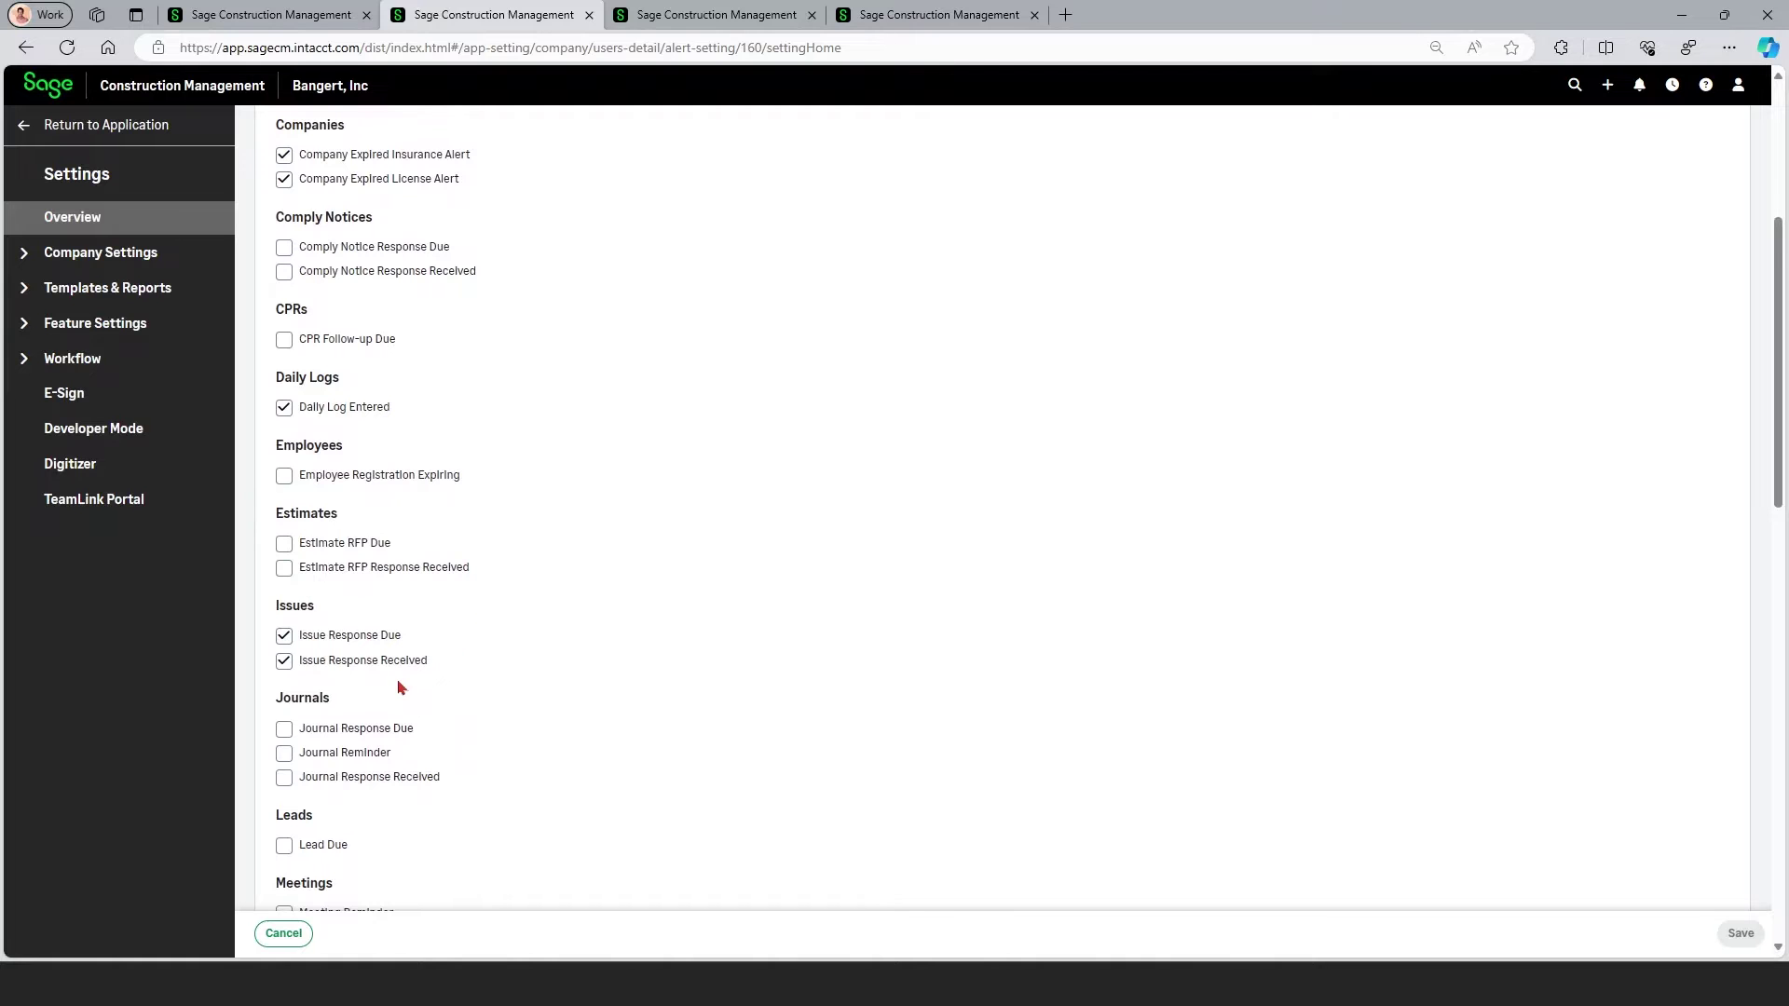
scroll(400, 688, "down", 8)
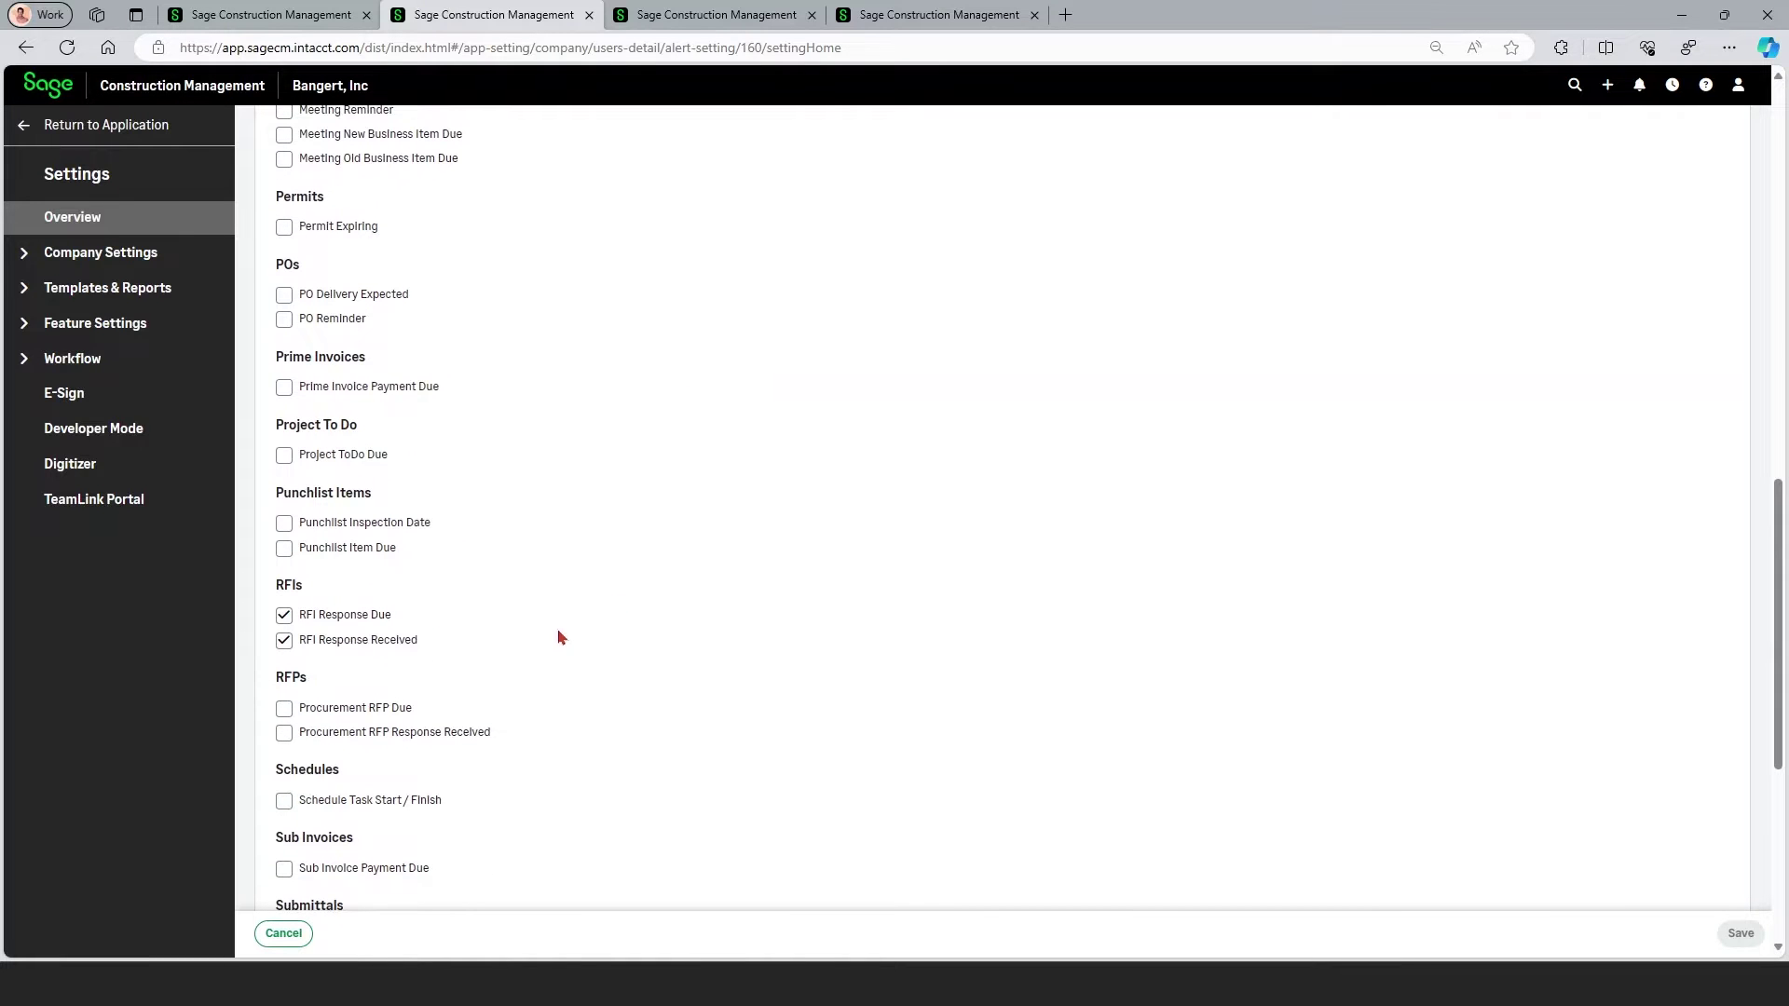
scroll(560, 637, "up", 12)
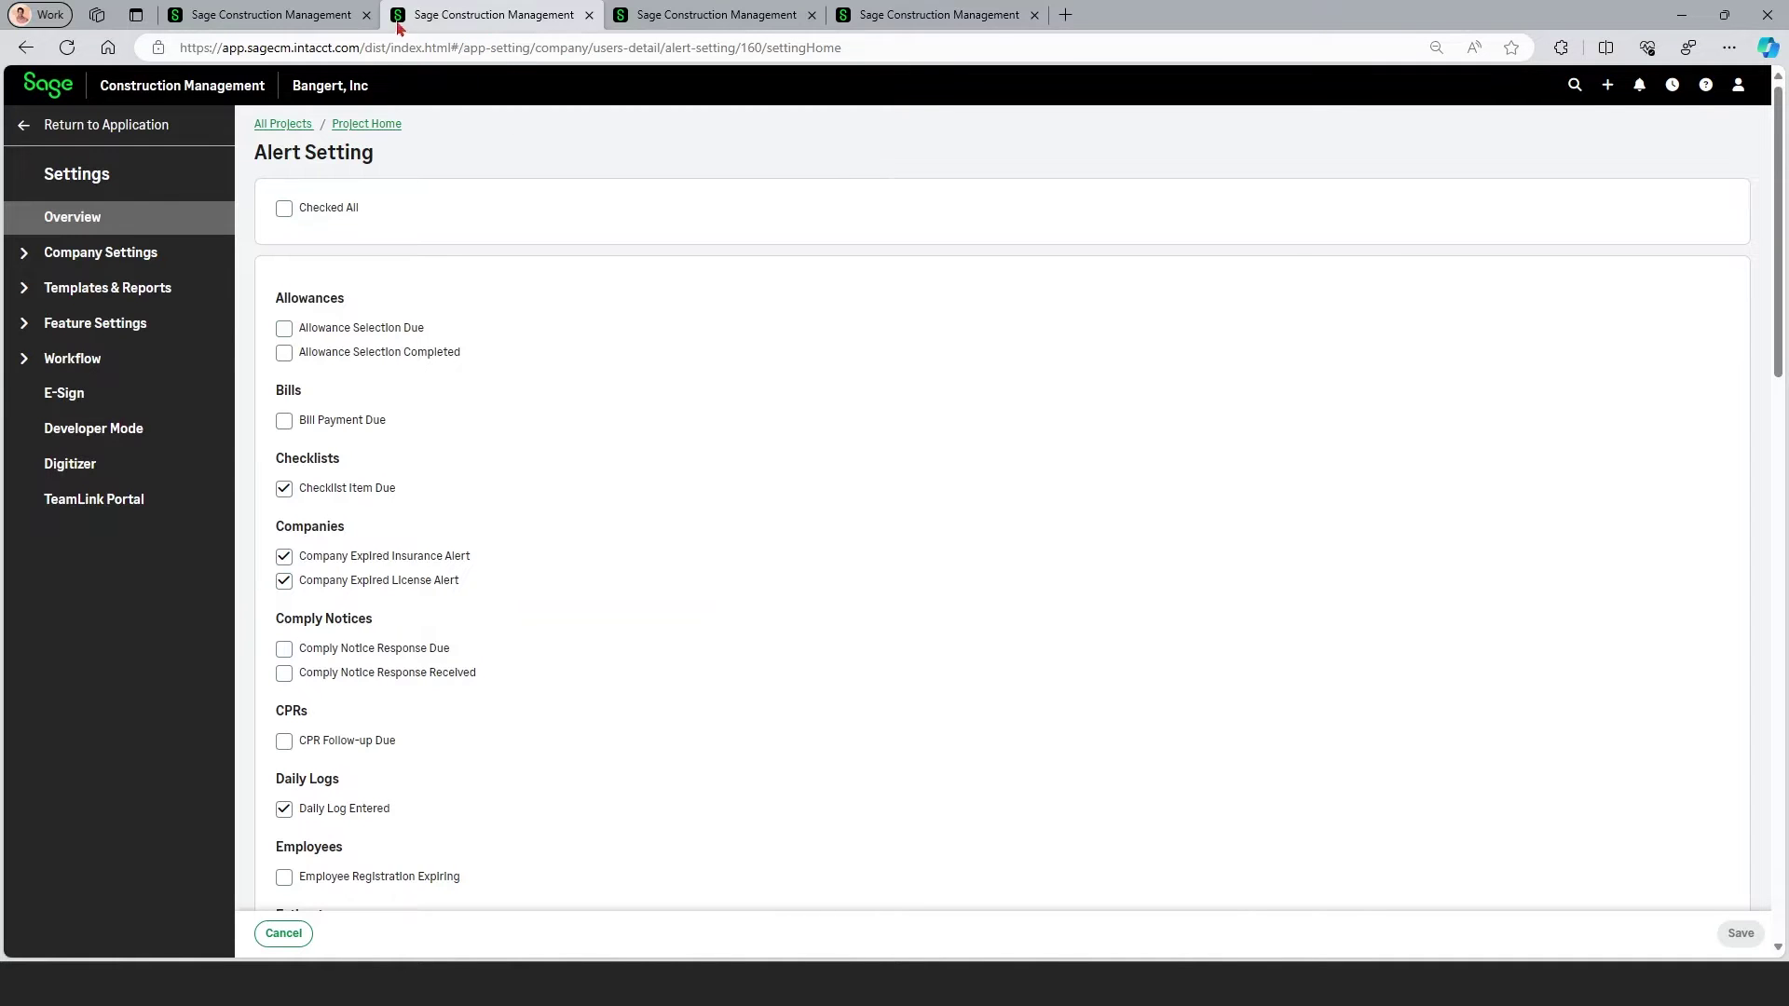
left_click(303, 17)
left_click(588, 14)
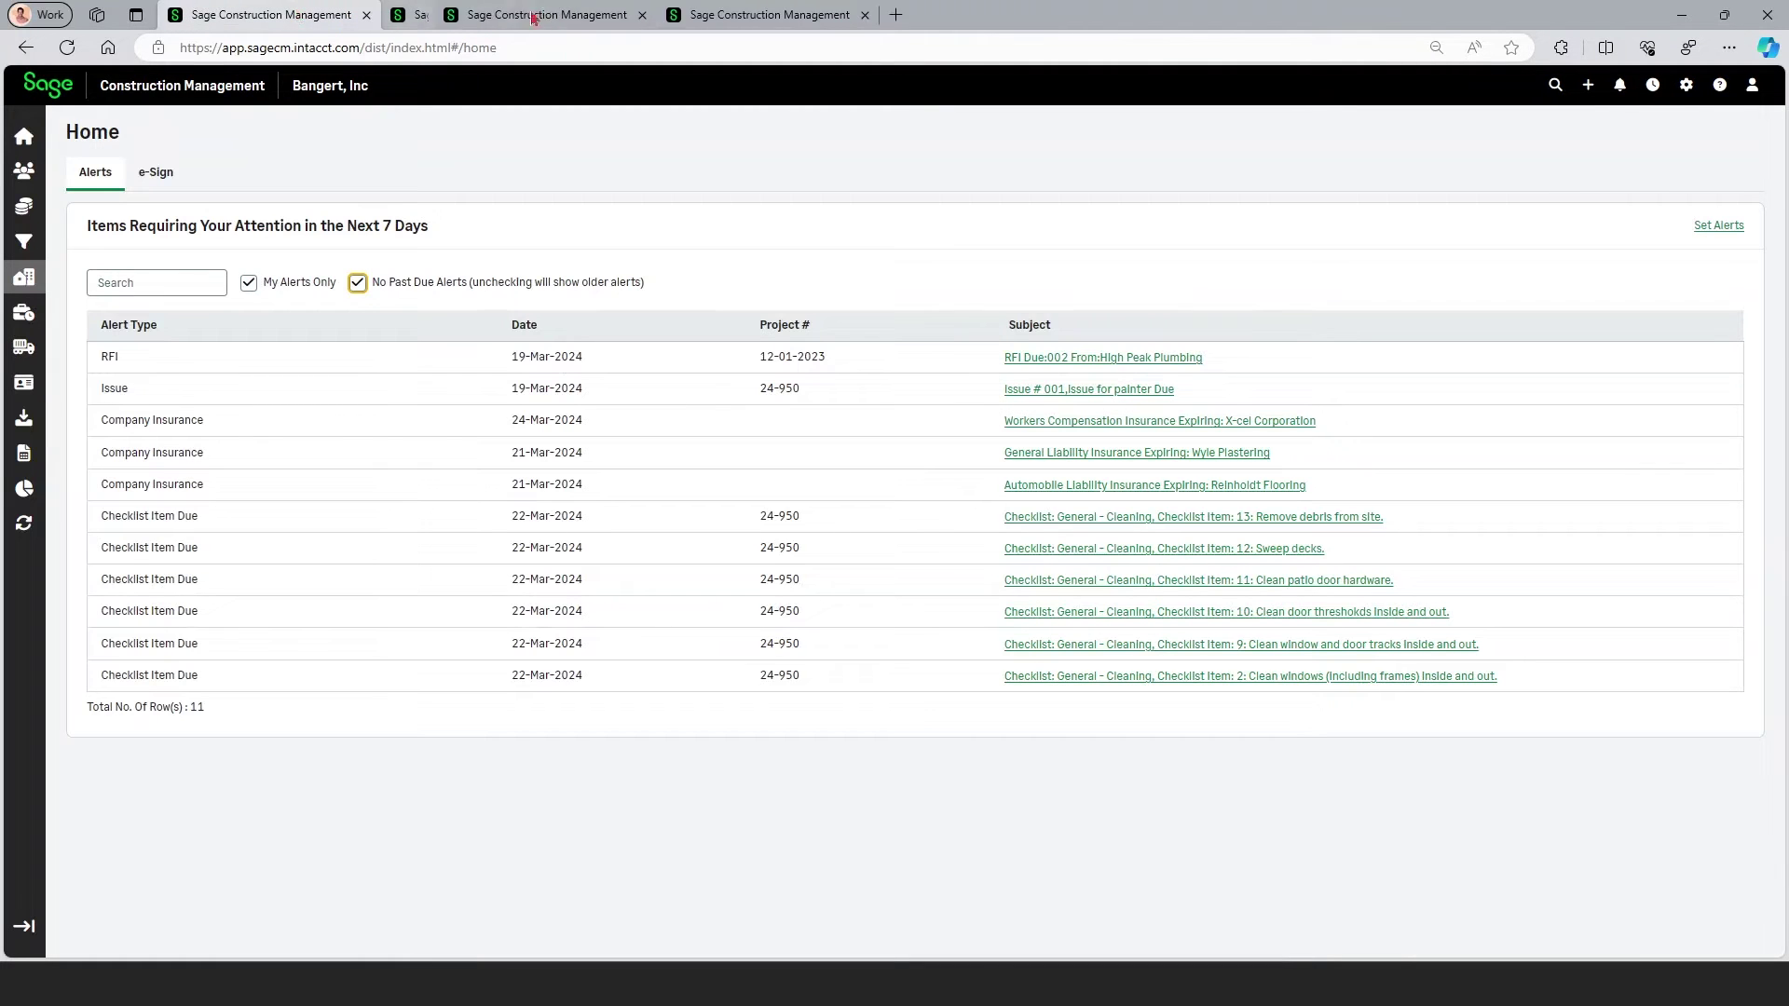
View the e-Sign documents on Home and show the signers of pending subcontract 008, Plumbing for Penthouse
left_click(155, 186)
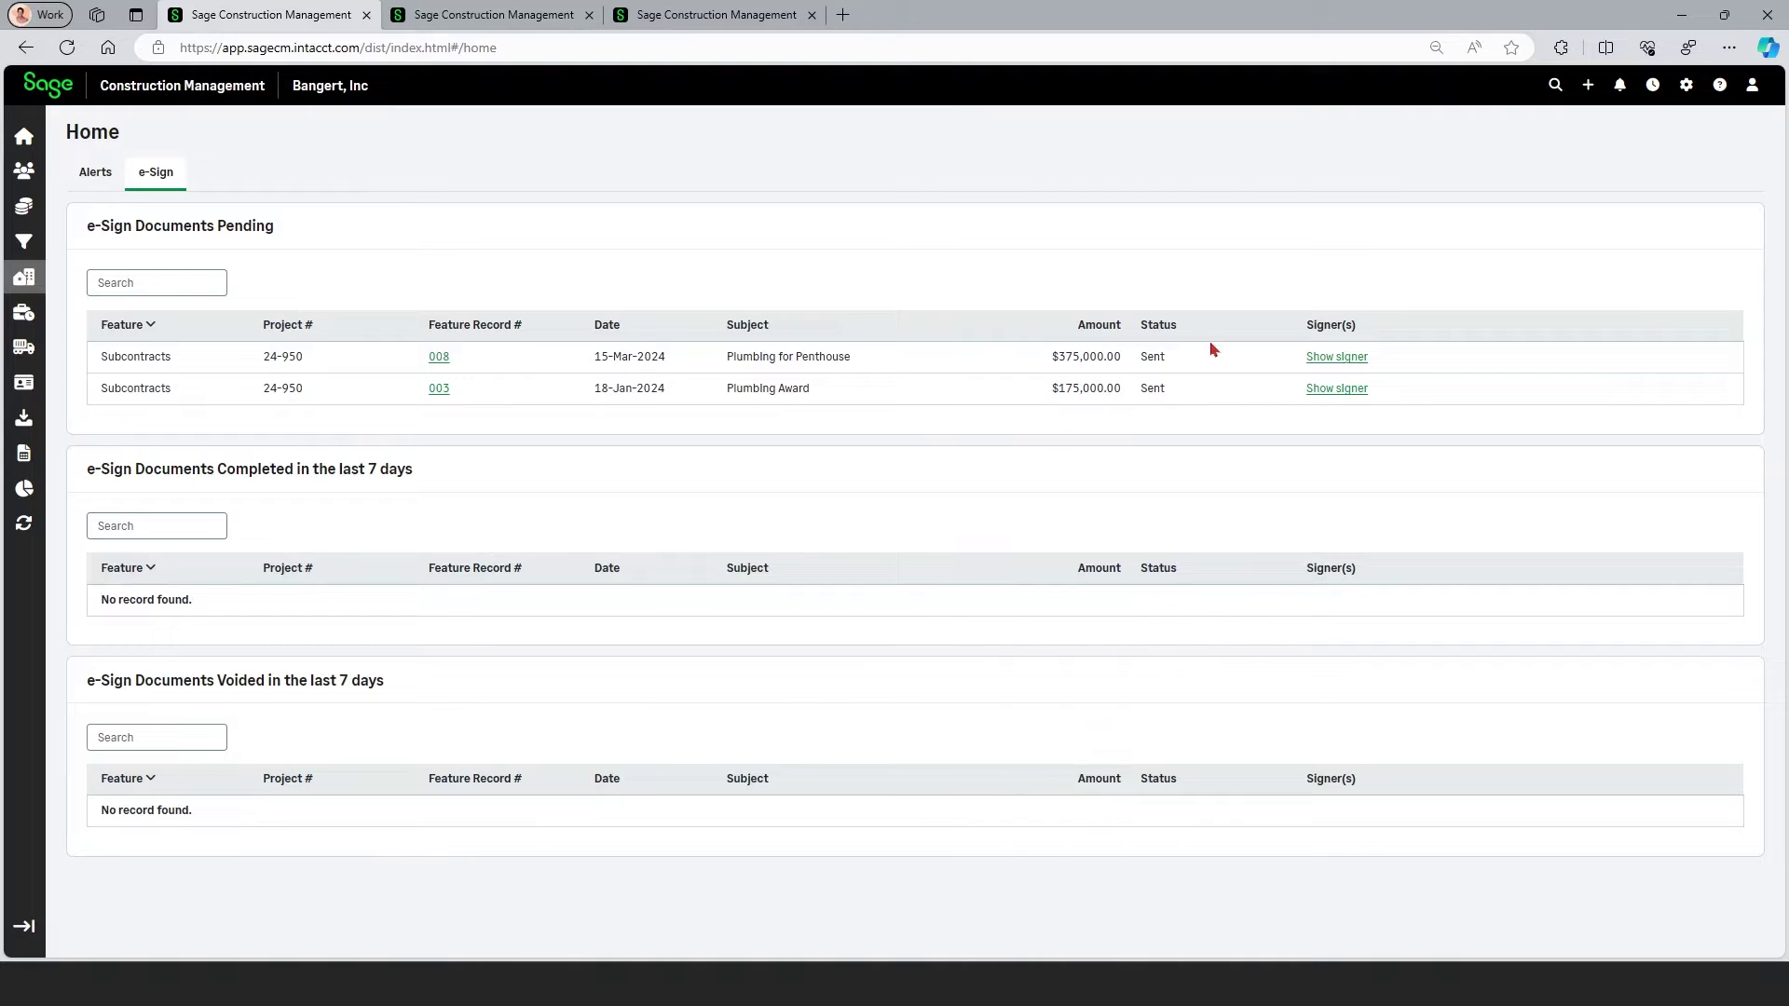
left_click(1314, 361)
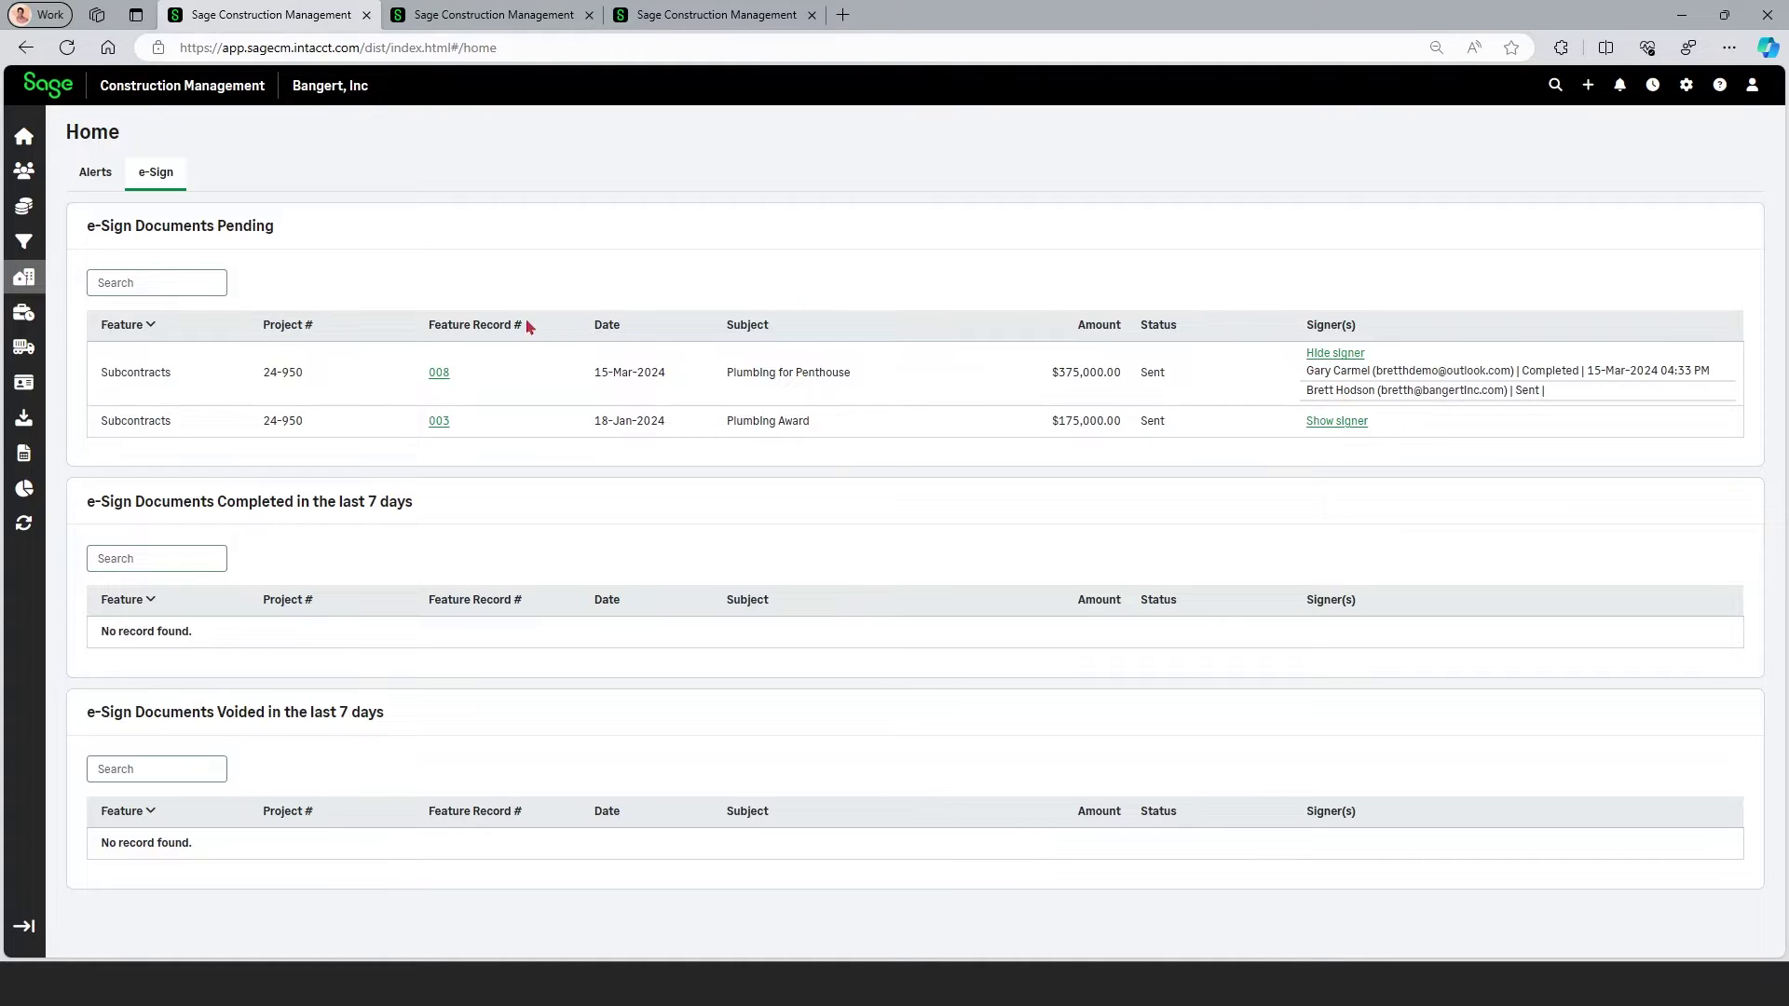
Expand the navigation menu permanently and open the Leads overview
mouse_move(28, 876)
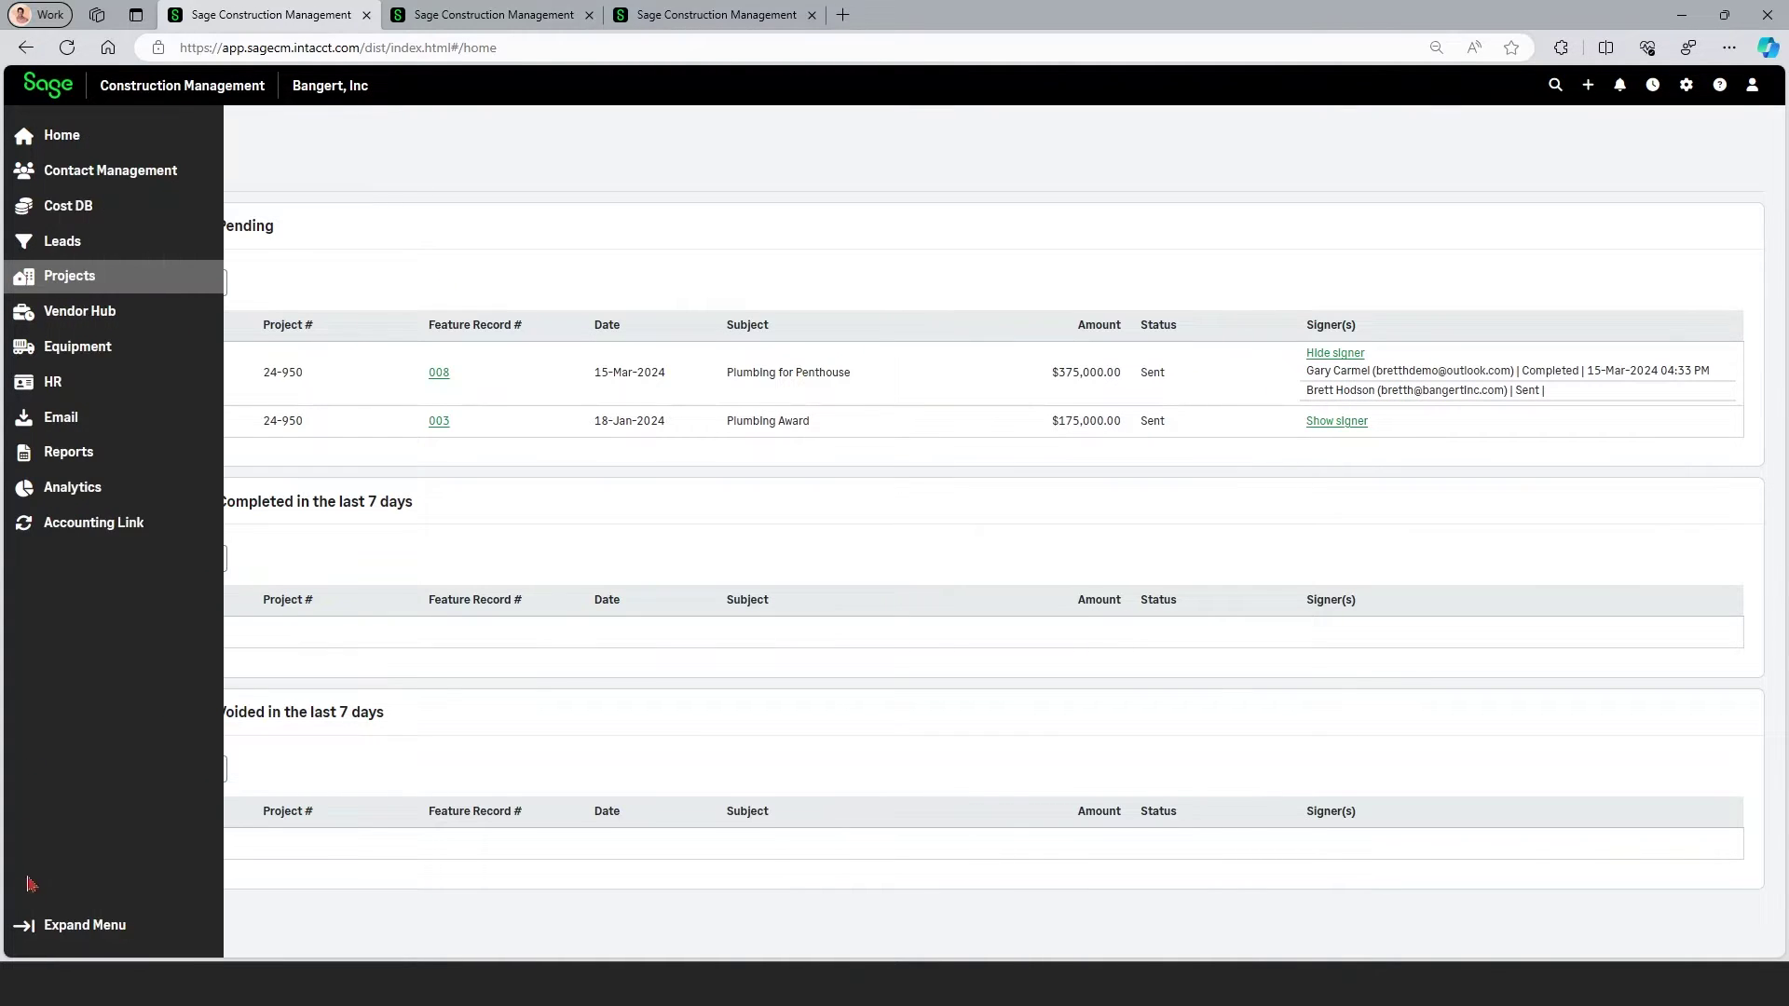
left_click(56, 925)
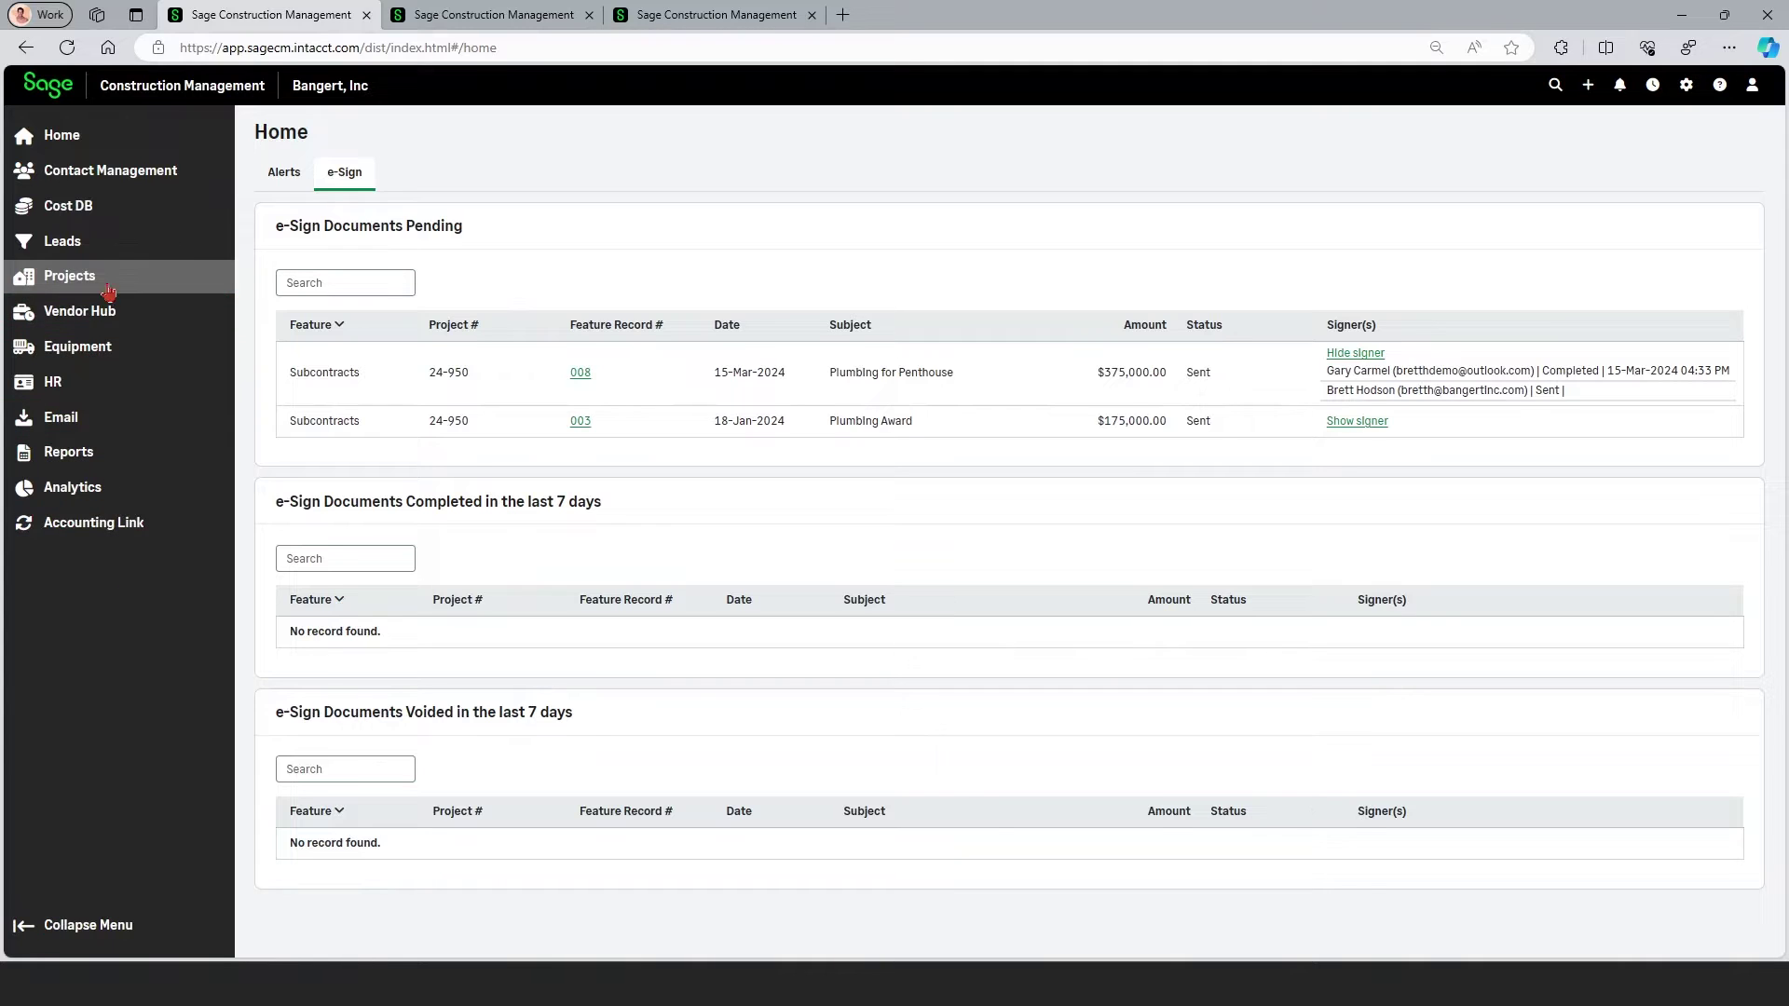
left_click(59, 250)
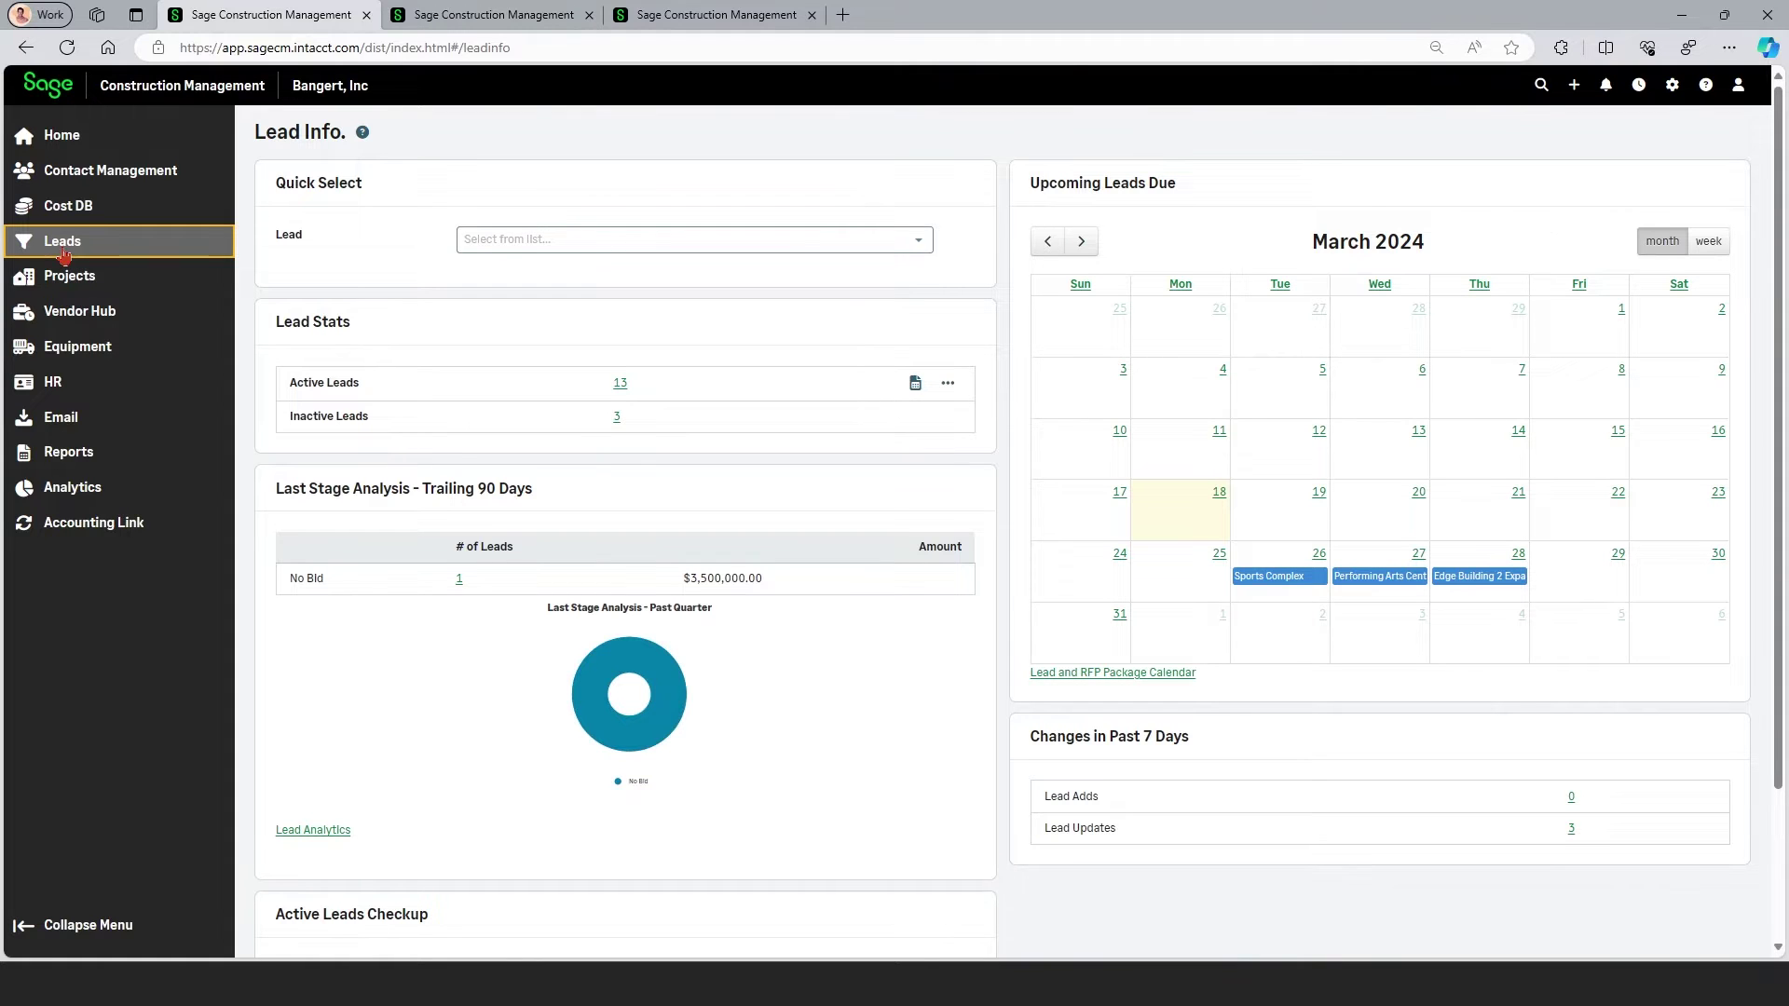
Switch to the TeamLink Portal and view its bid opportunities and alerts
left_click_drag(0, 40, 1158, 60)
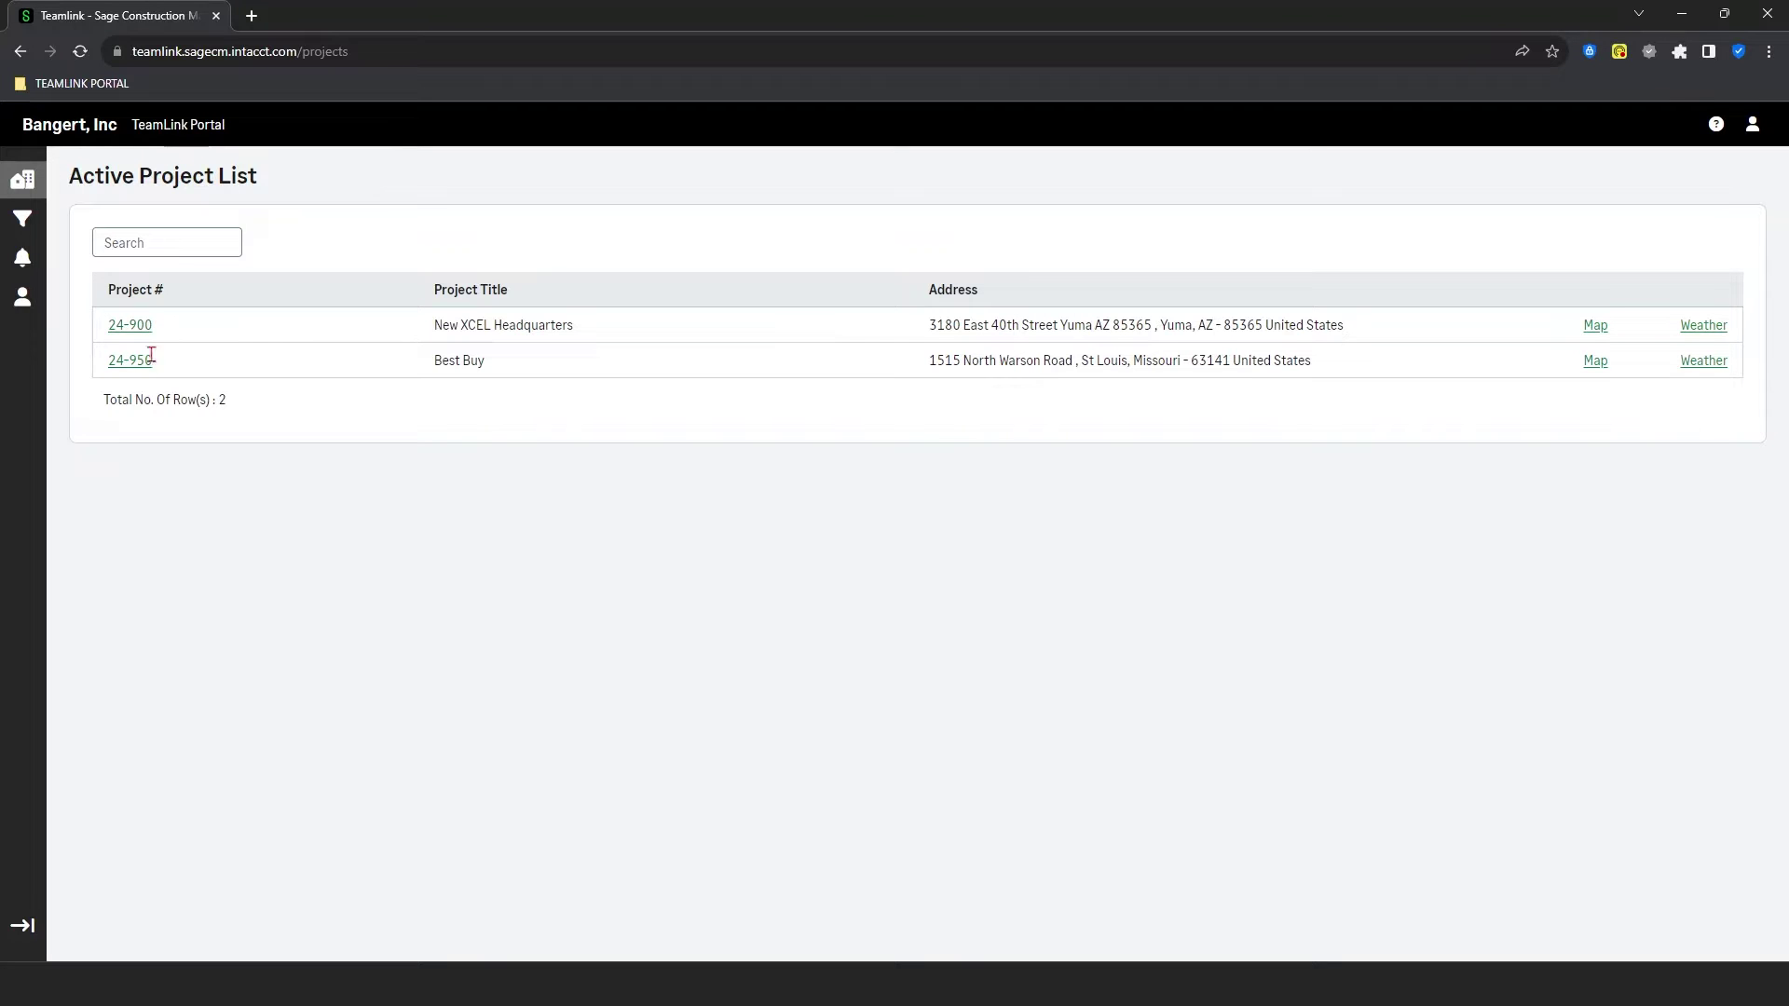
left_click(56, 221)
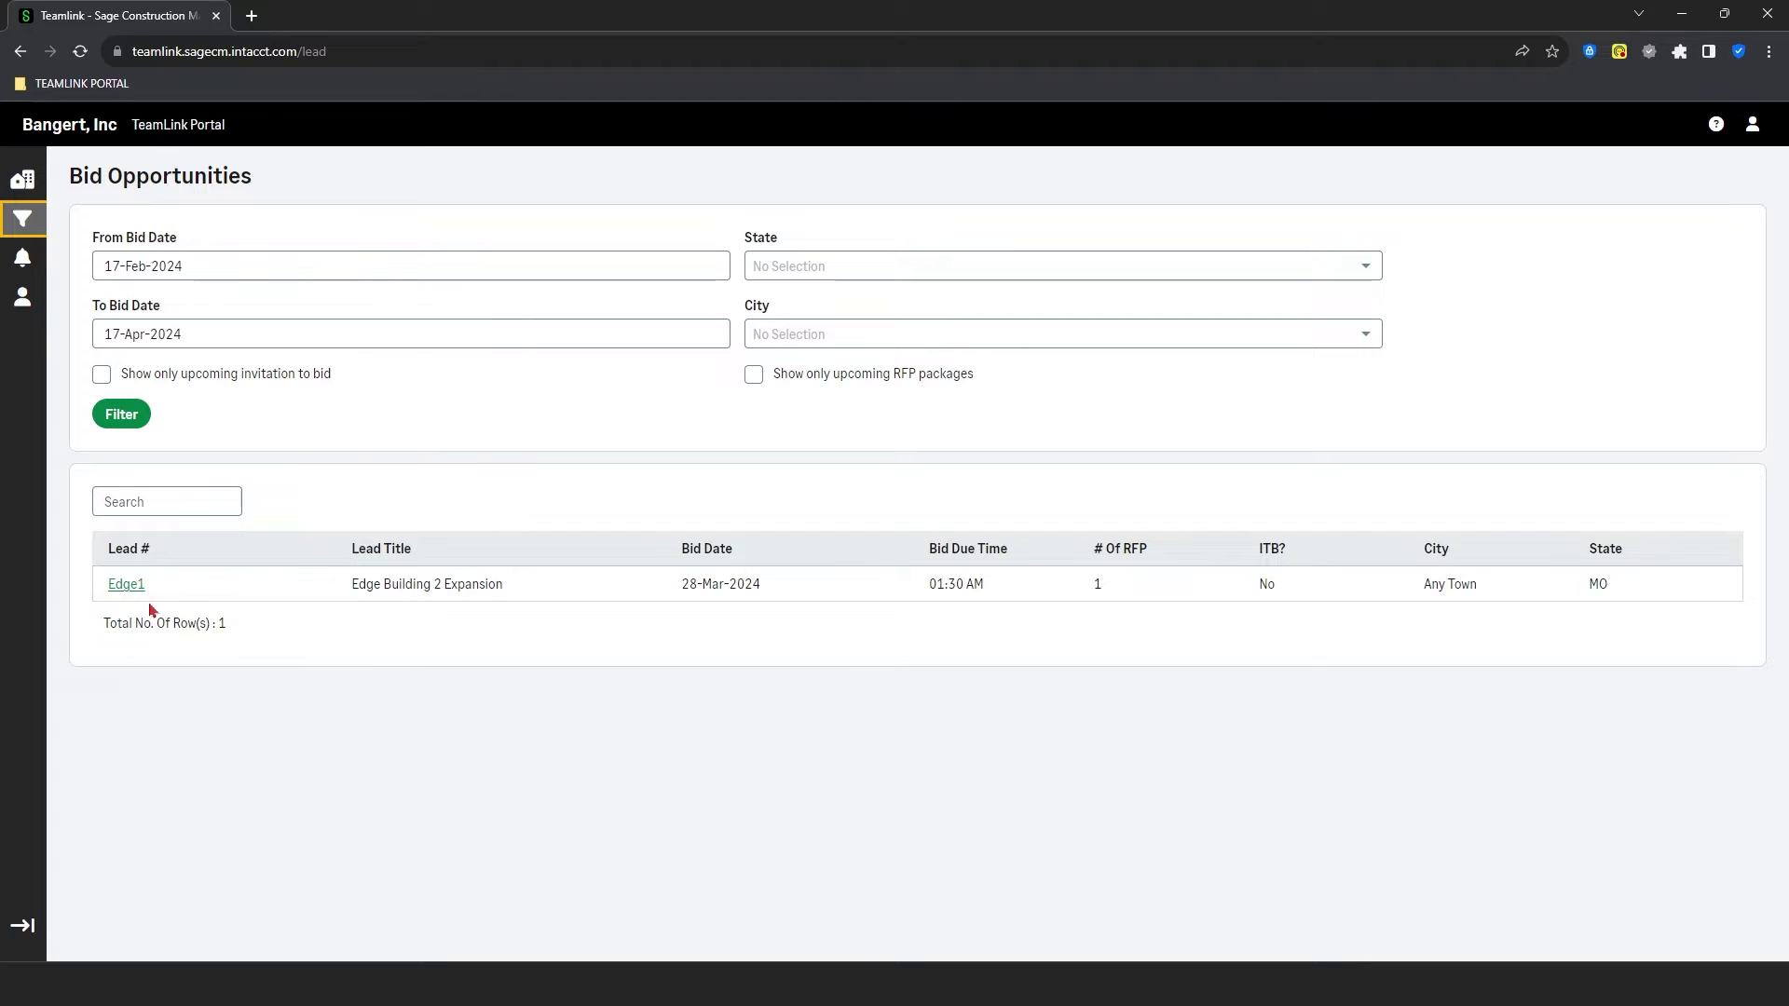
left_click(47, 259)
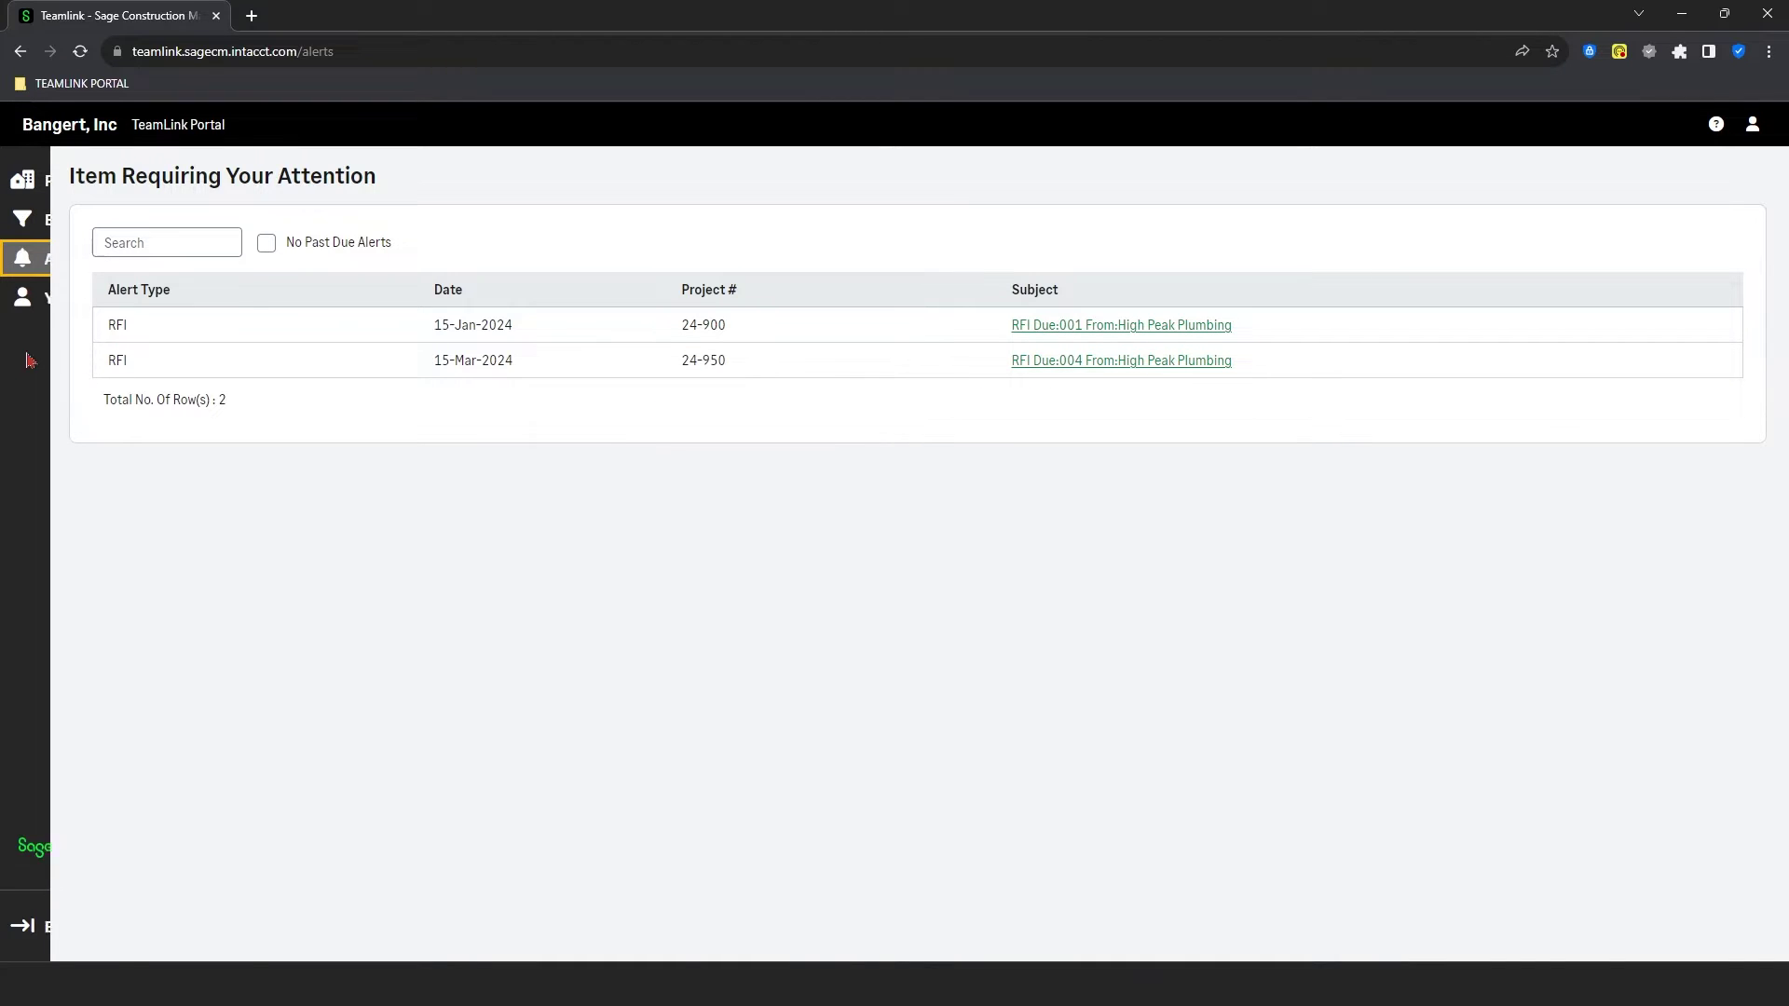
View the Best Buy project 24-950 in the TeamLink Portal and close the portal
mouse_move(19, 280)
left_click(64, 190)
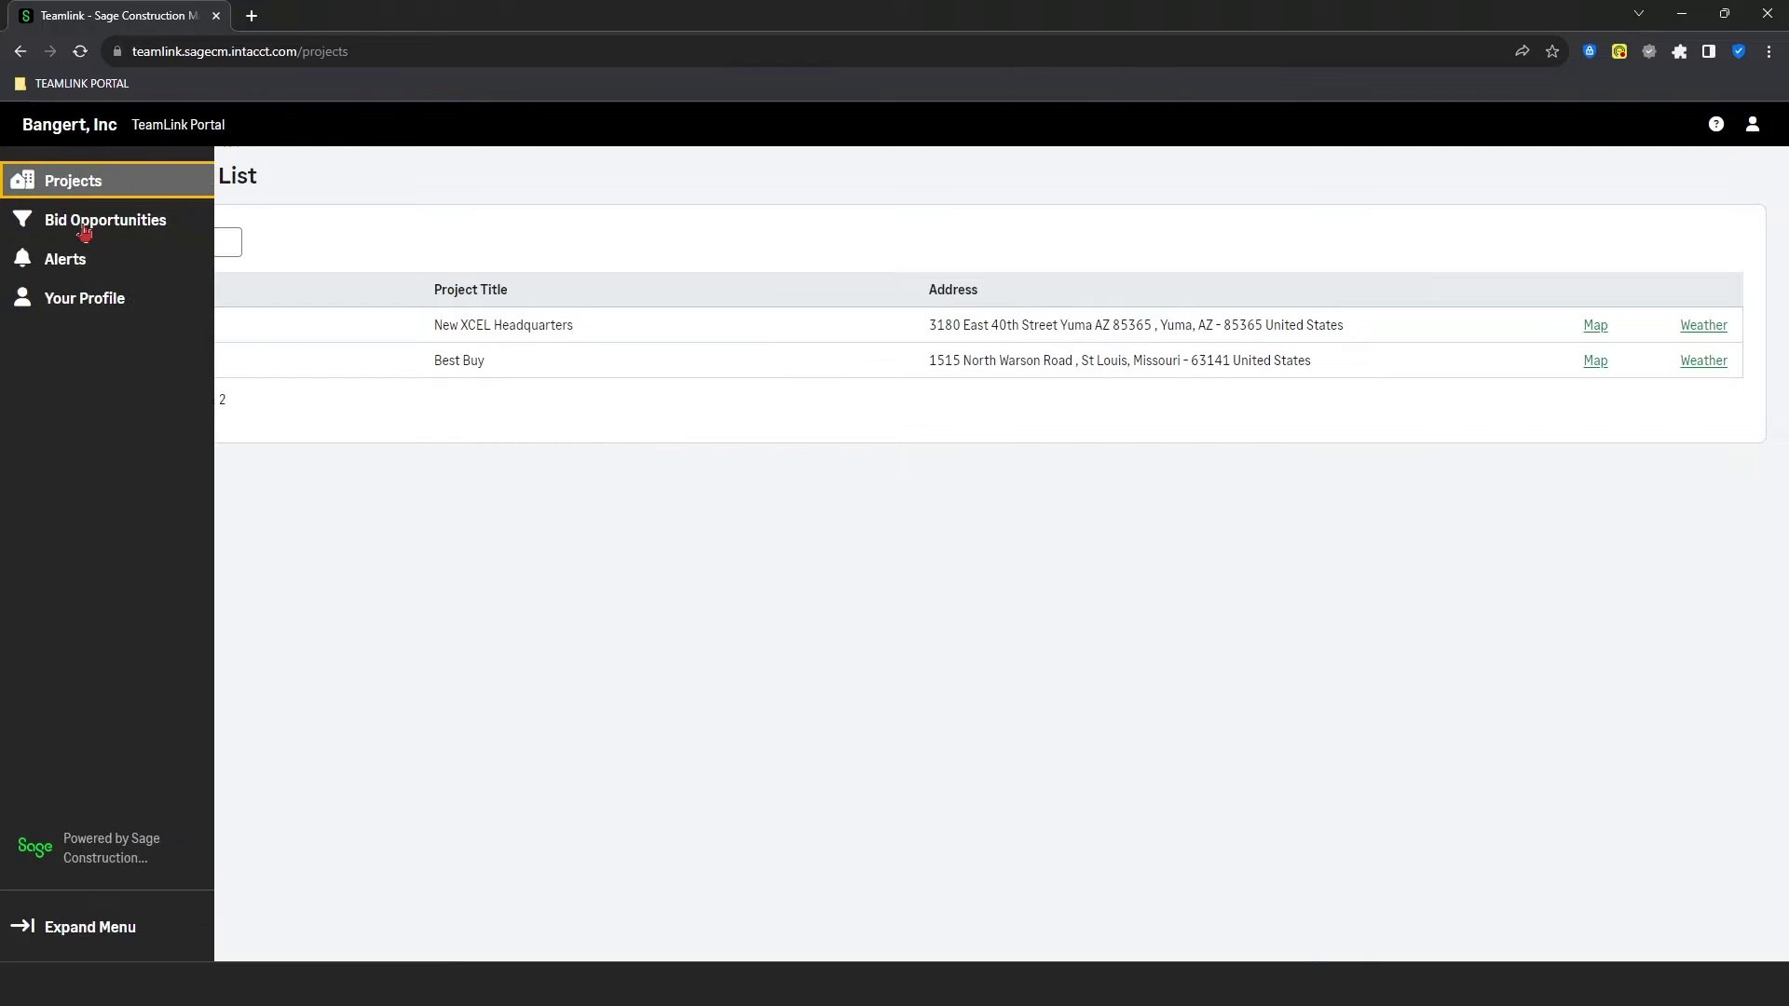
left_click(127, 363)
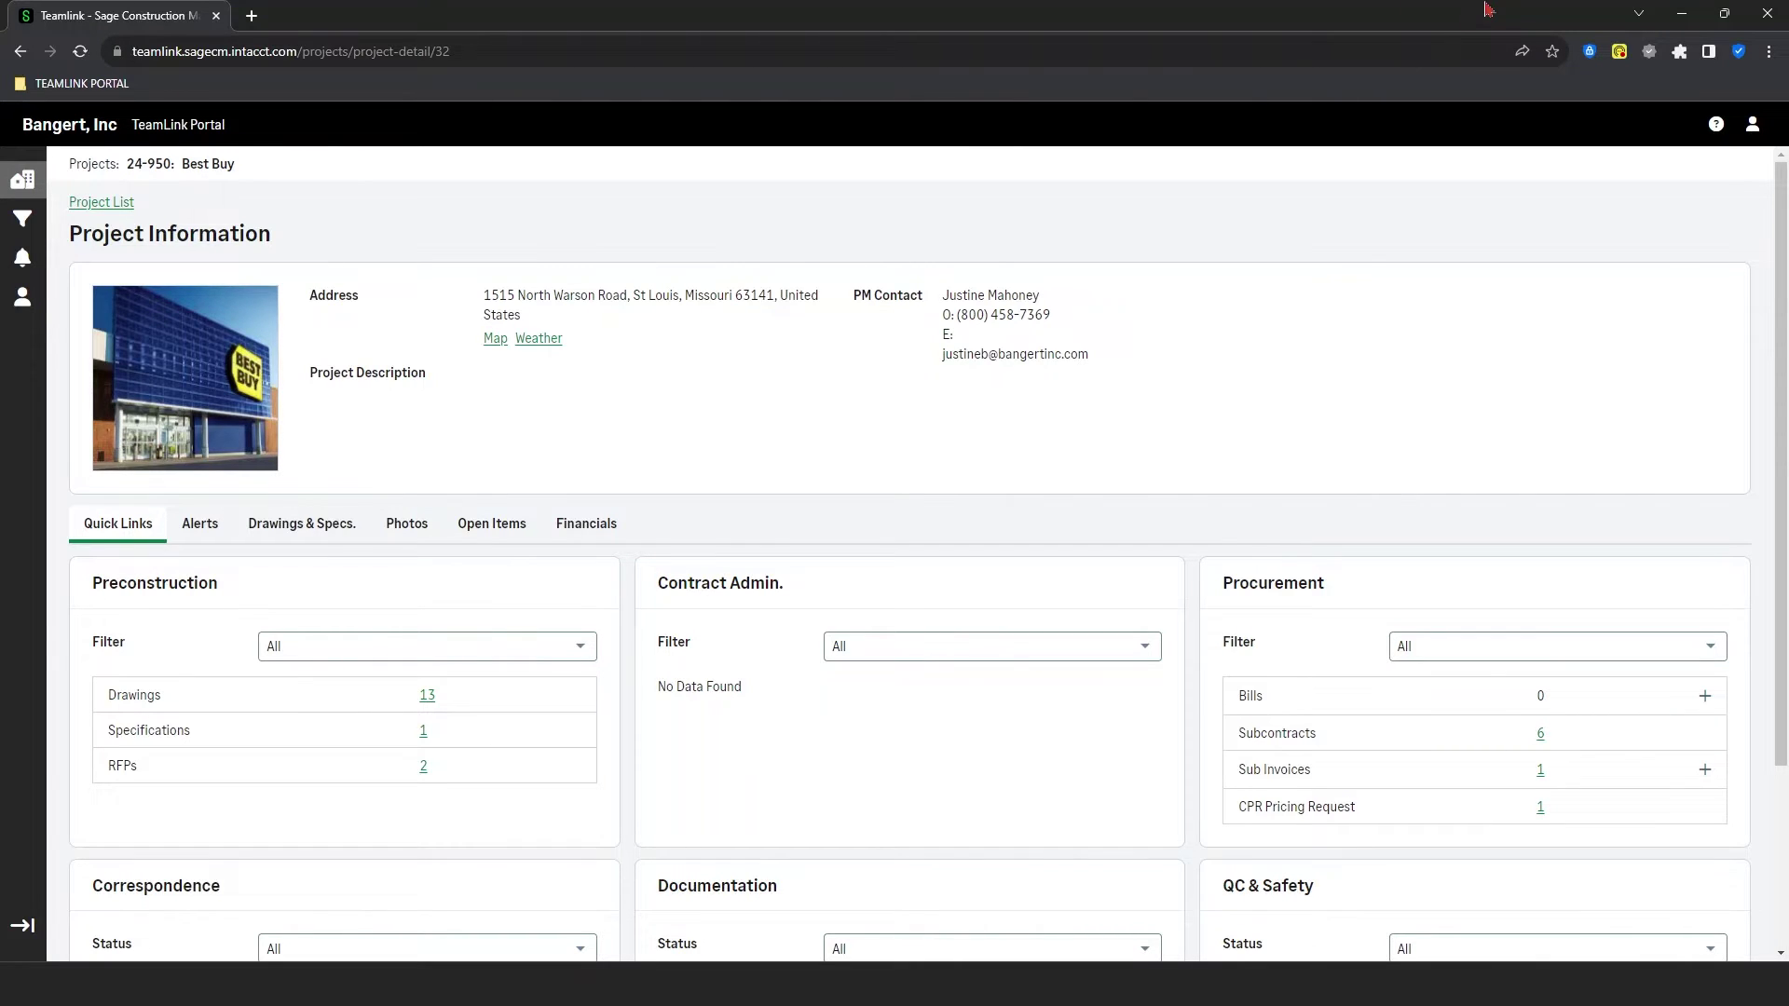
left_click(1767, 15)
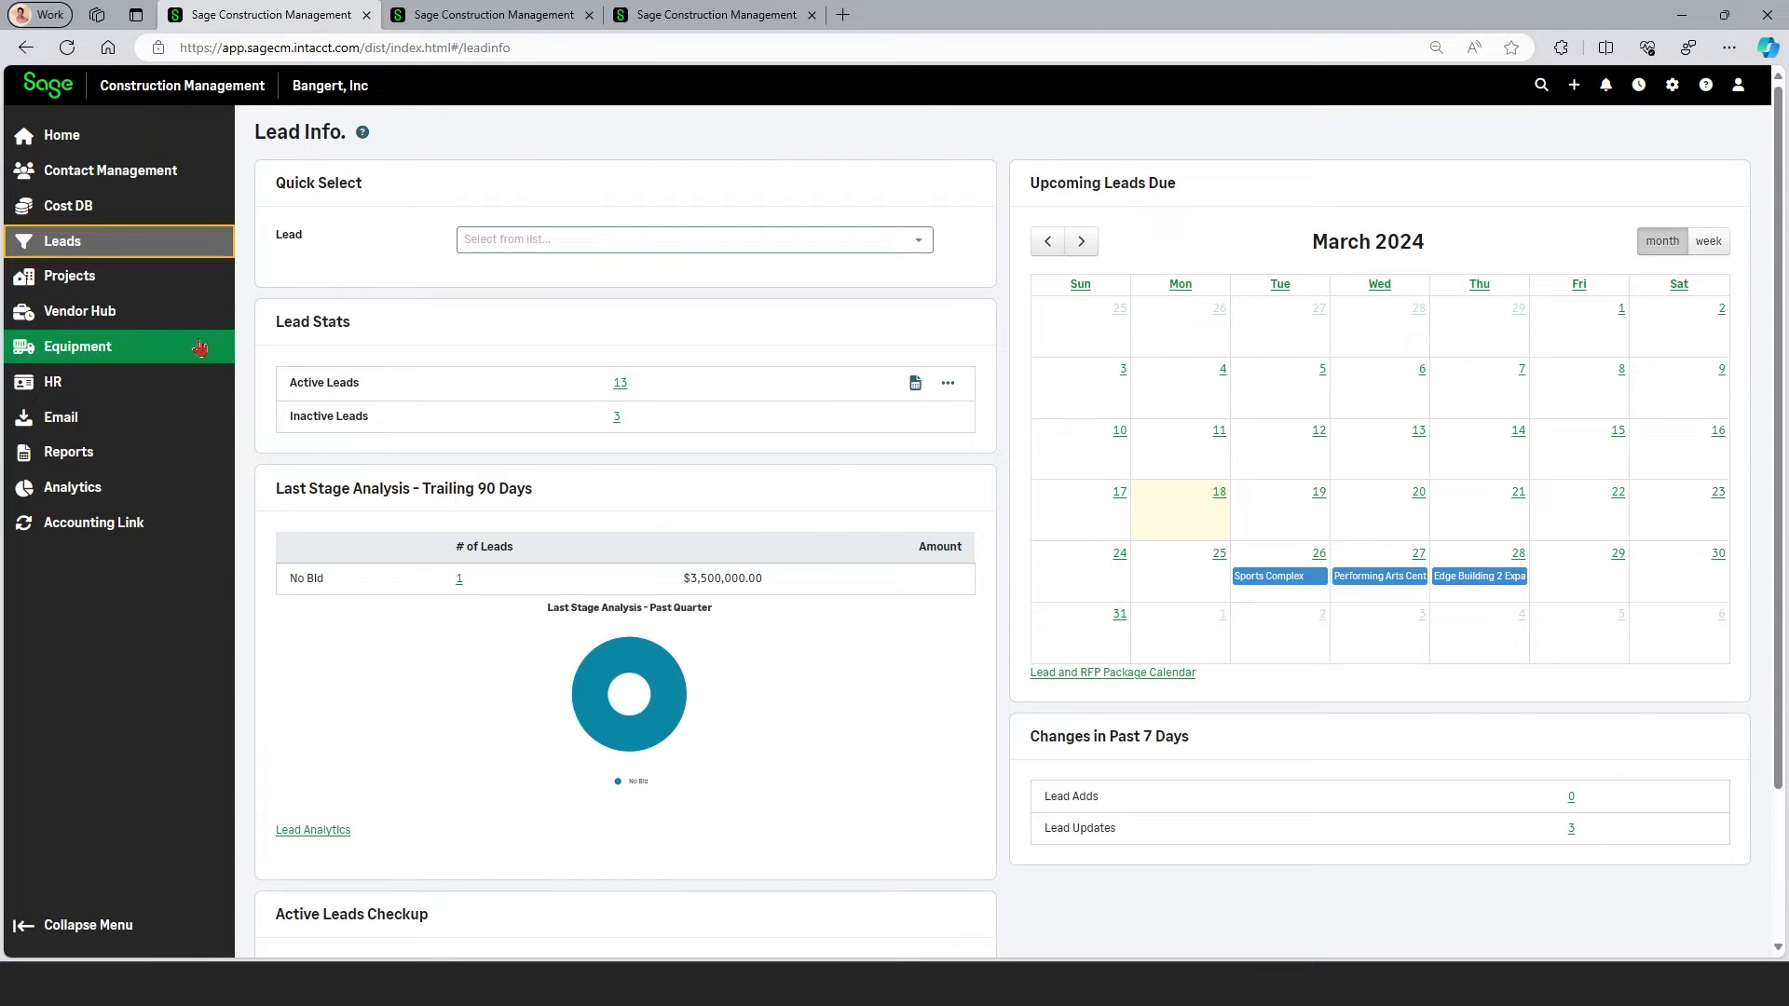
Find project 24-950 Best Buy from the Project Overview with the search text "best", open it, and look over its project menu
left_click(108, 278)
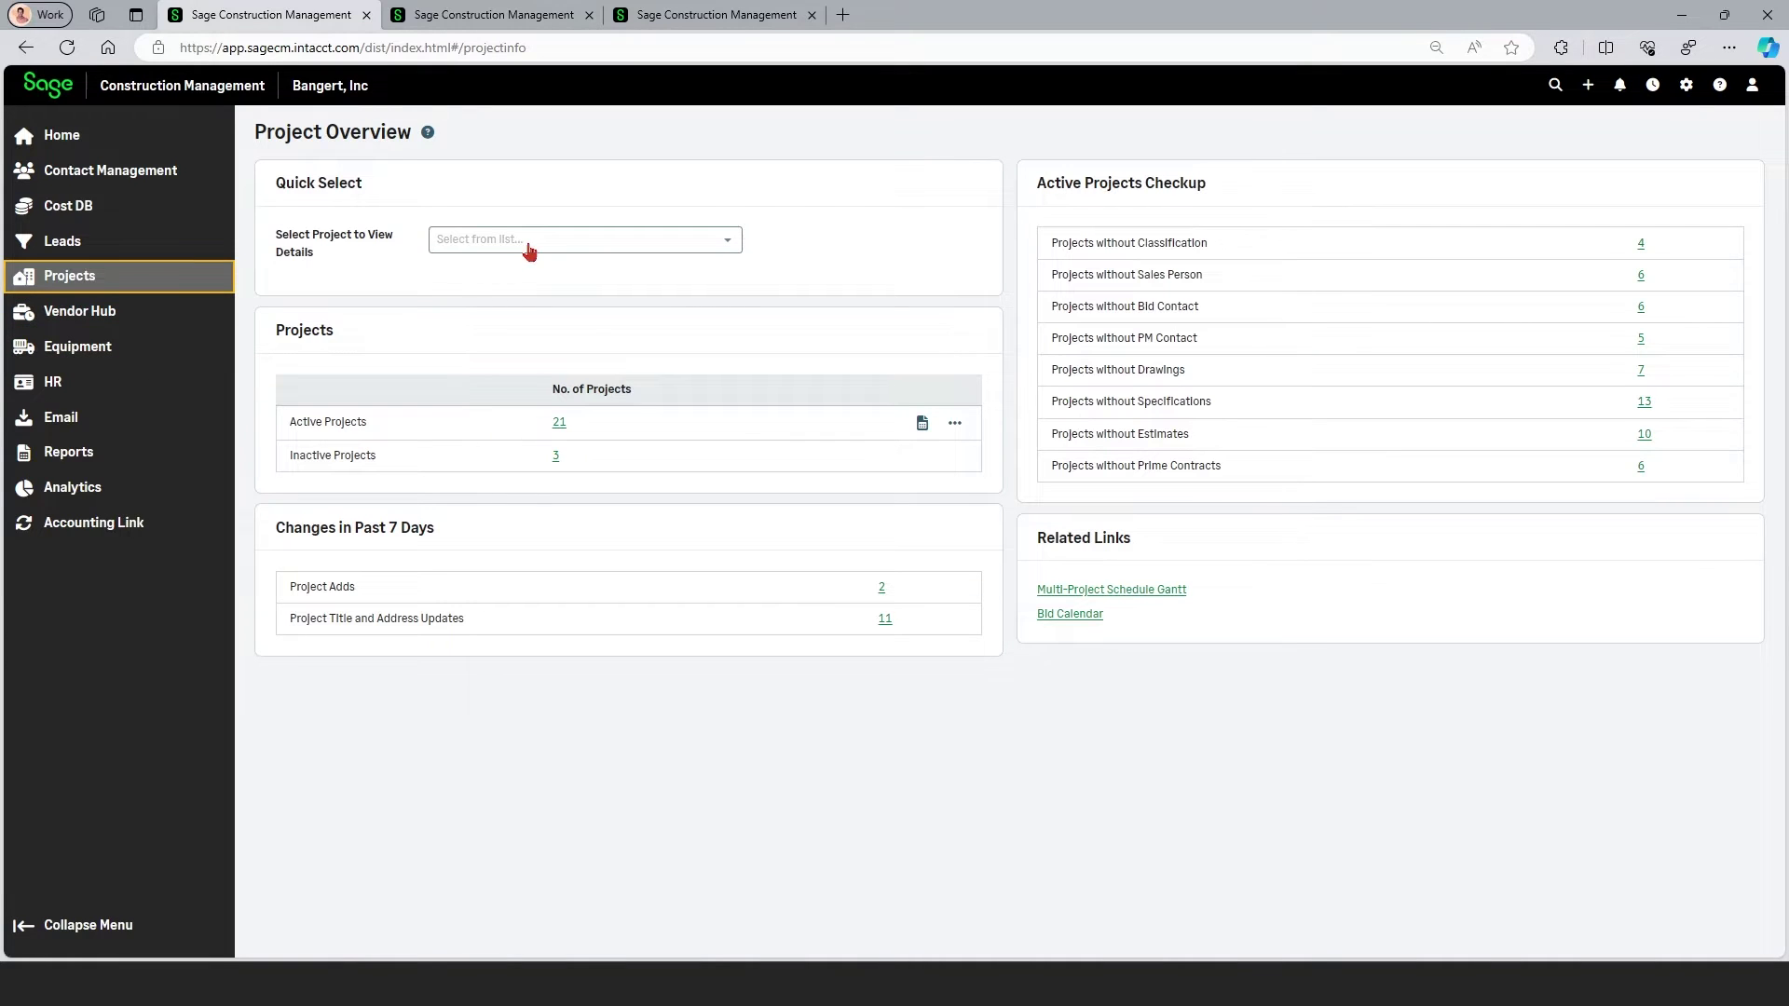
left_click(525, 243)
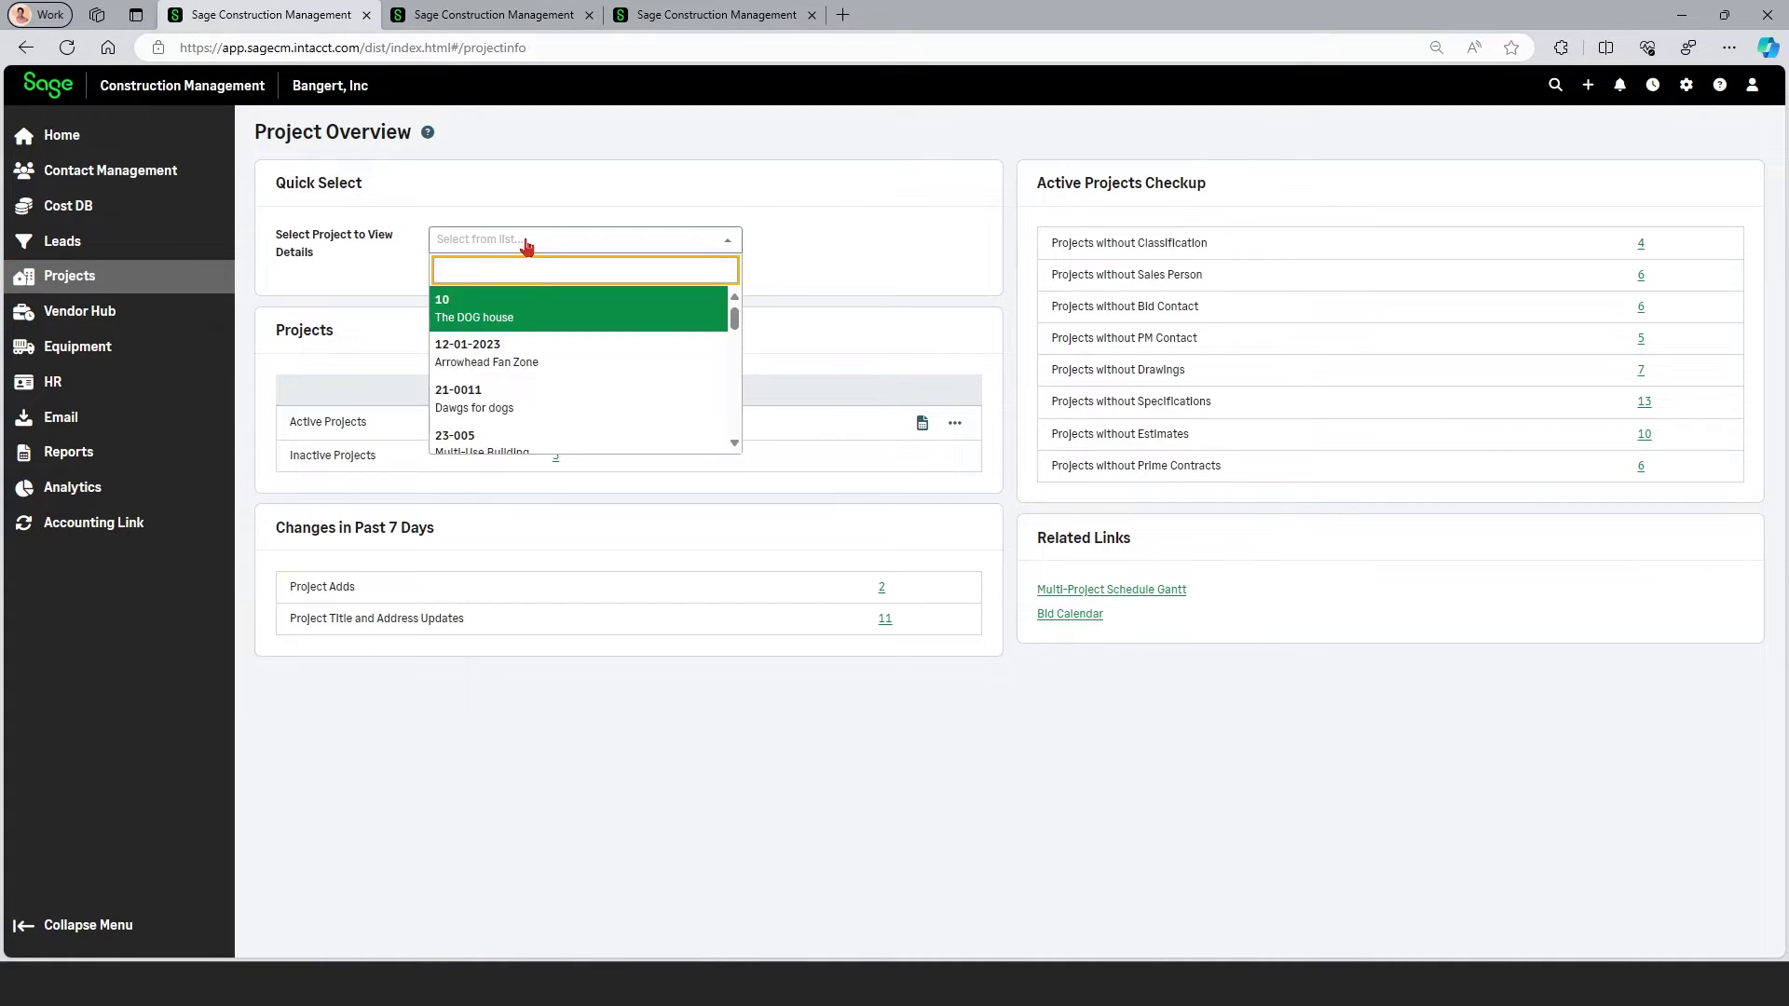
type("best")
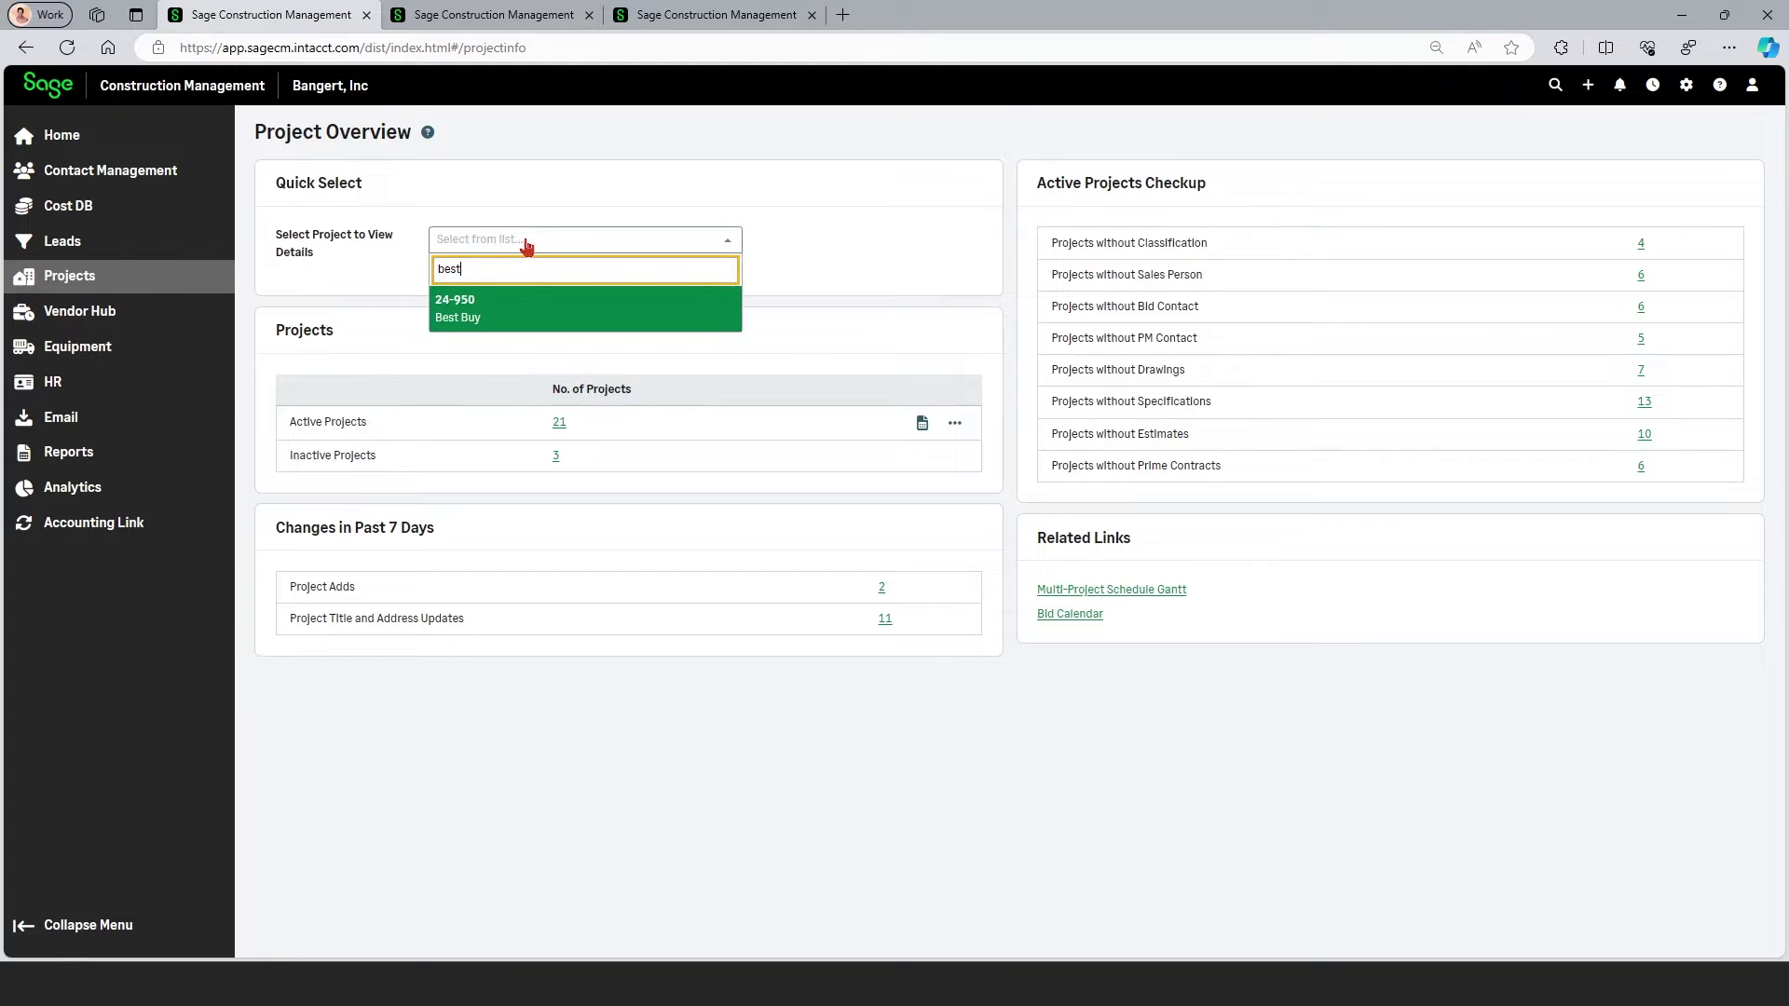
left_click(466, 316)
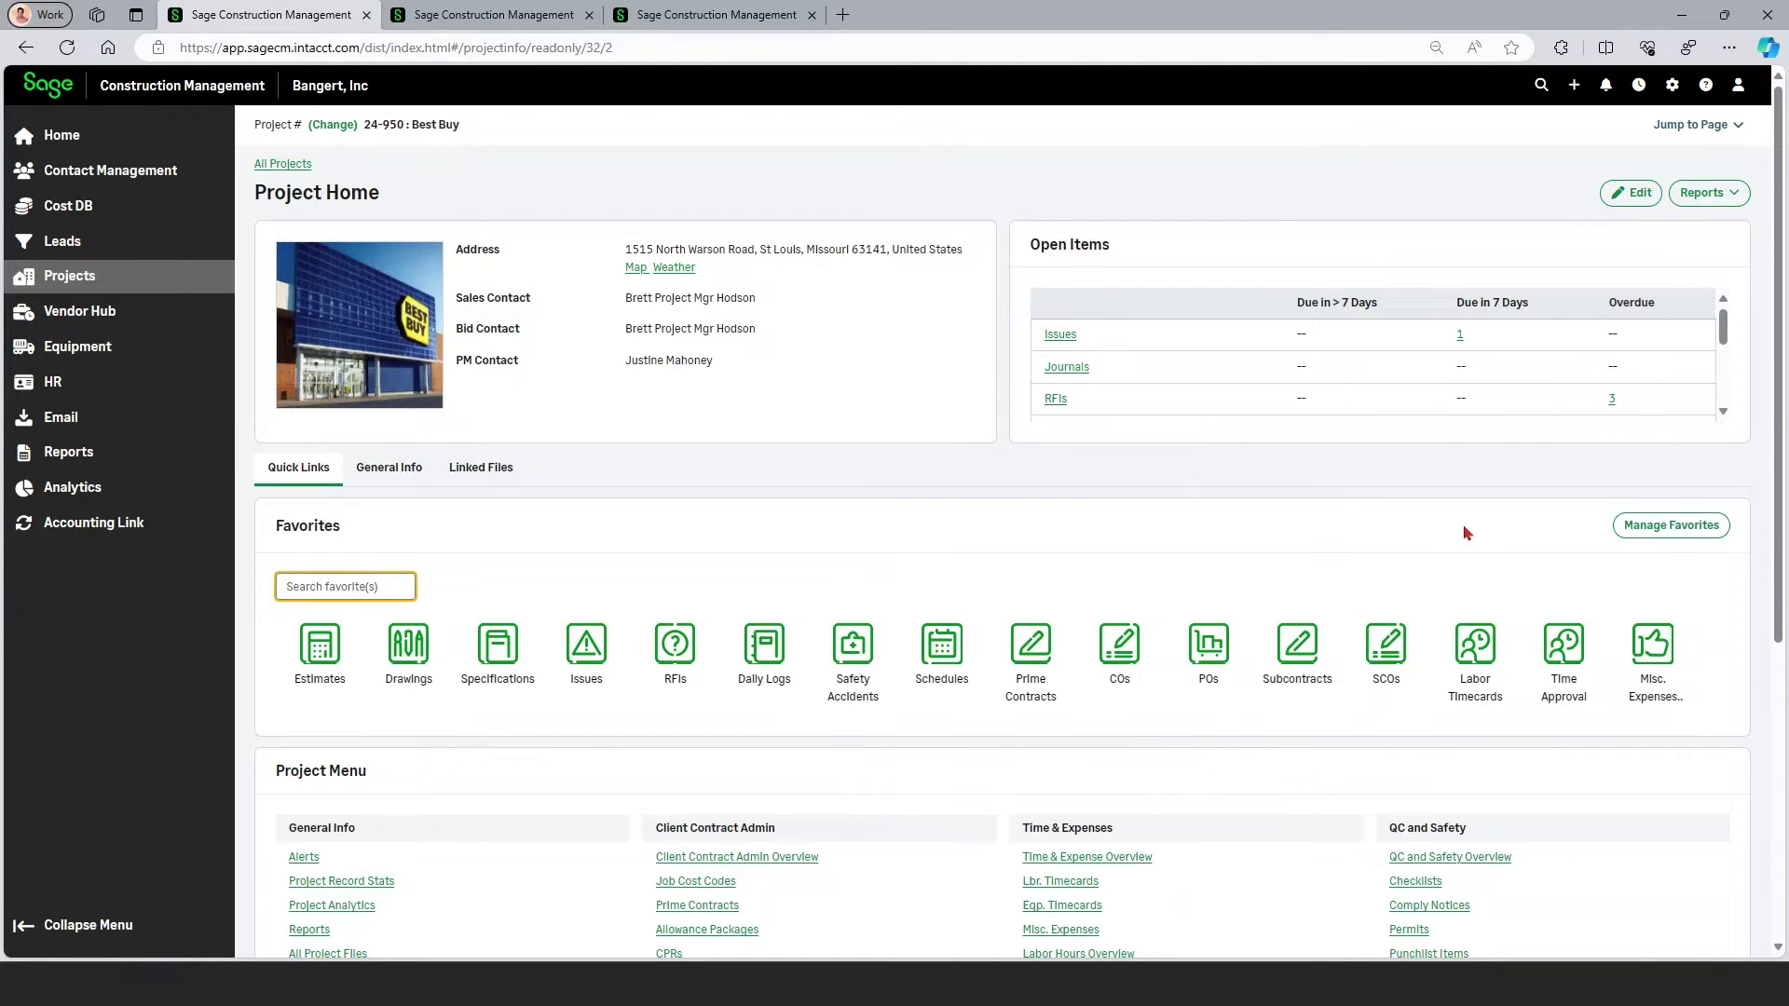
scroll(1481, 532, "down", 4)
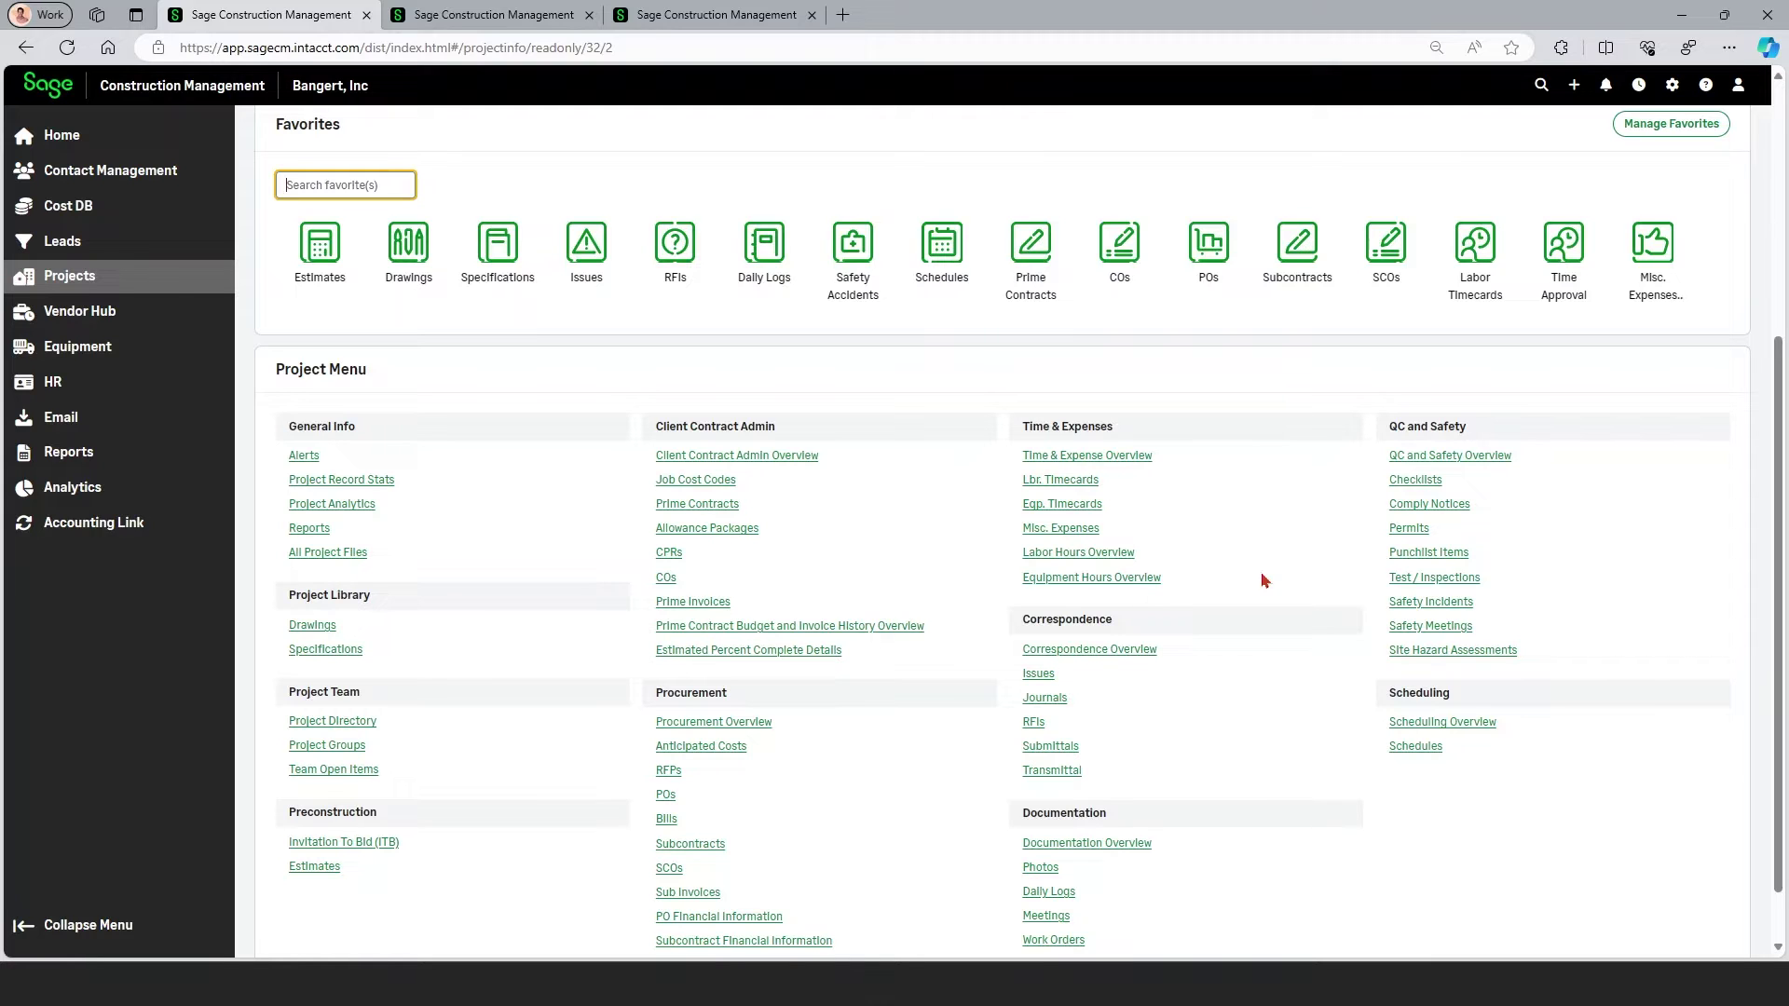
scroll(1263, 580, "up", 4)
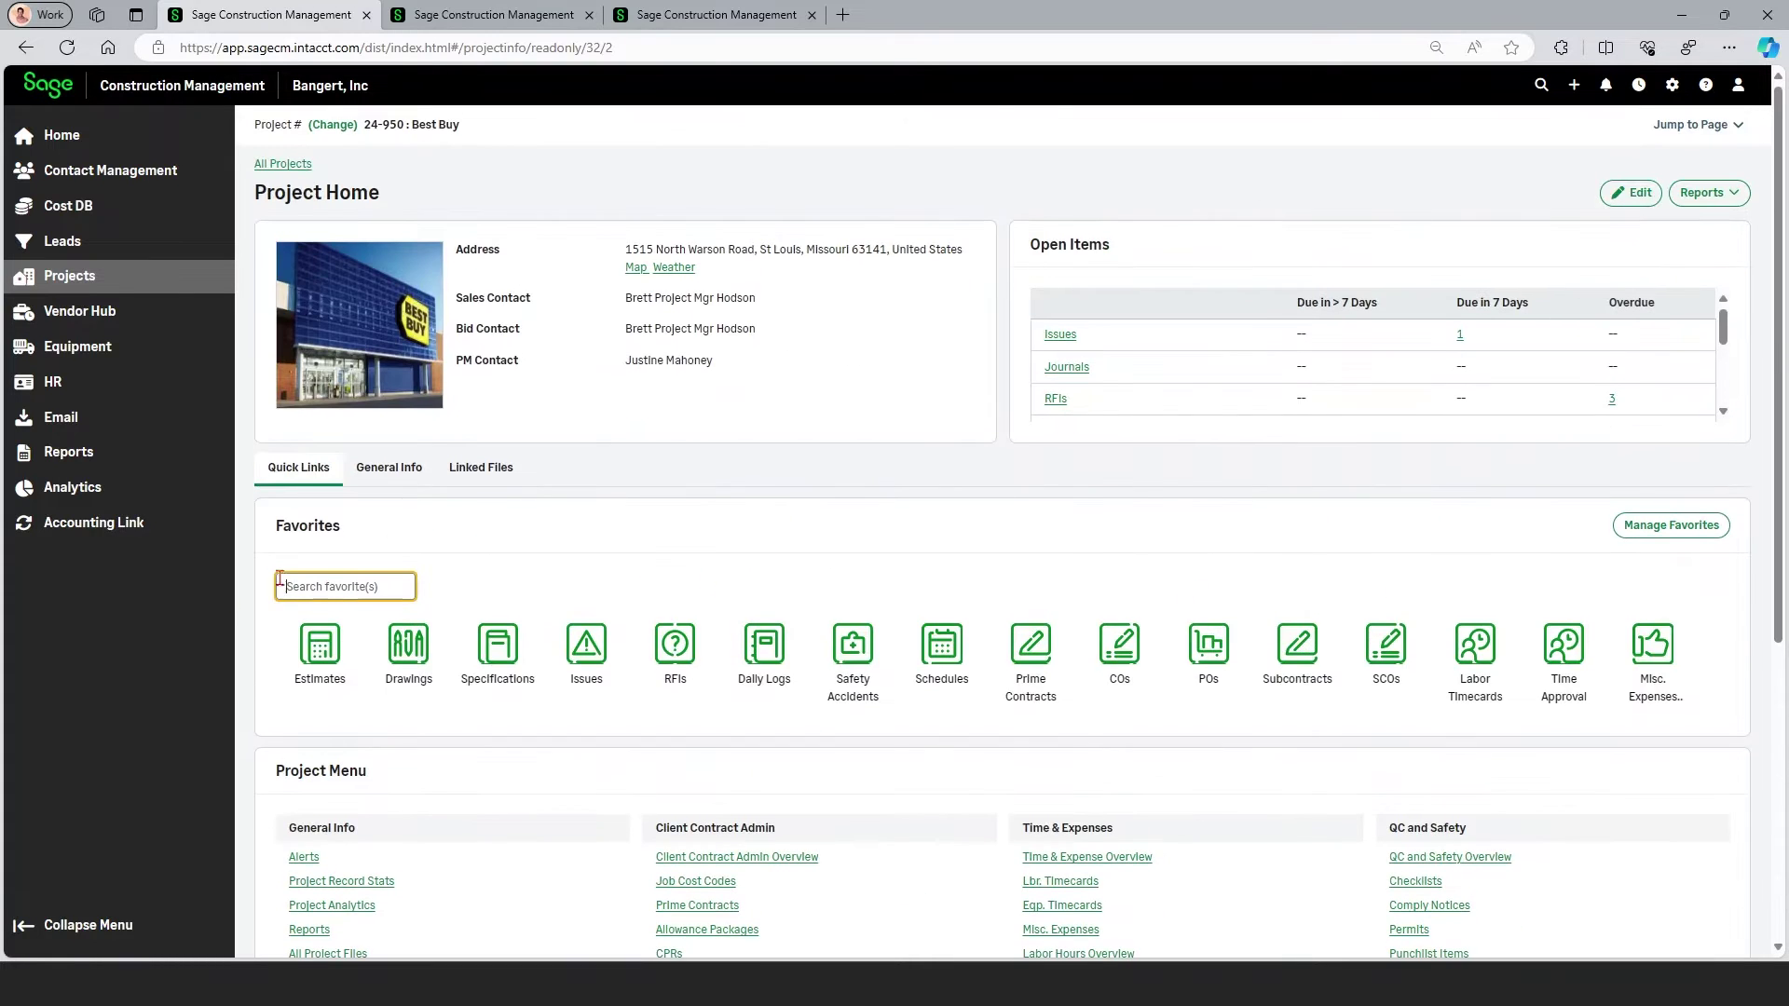
Open the Best Buy project's Revised Estimate (002) and display its cost codes
left_click(322, 663)
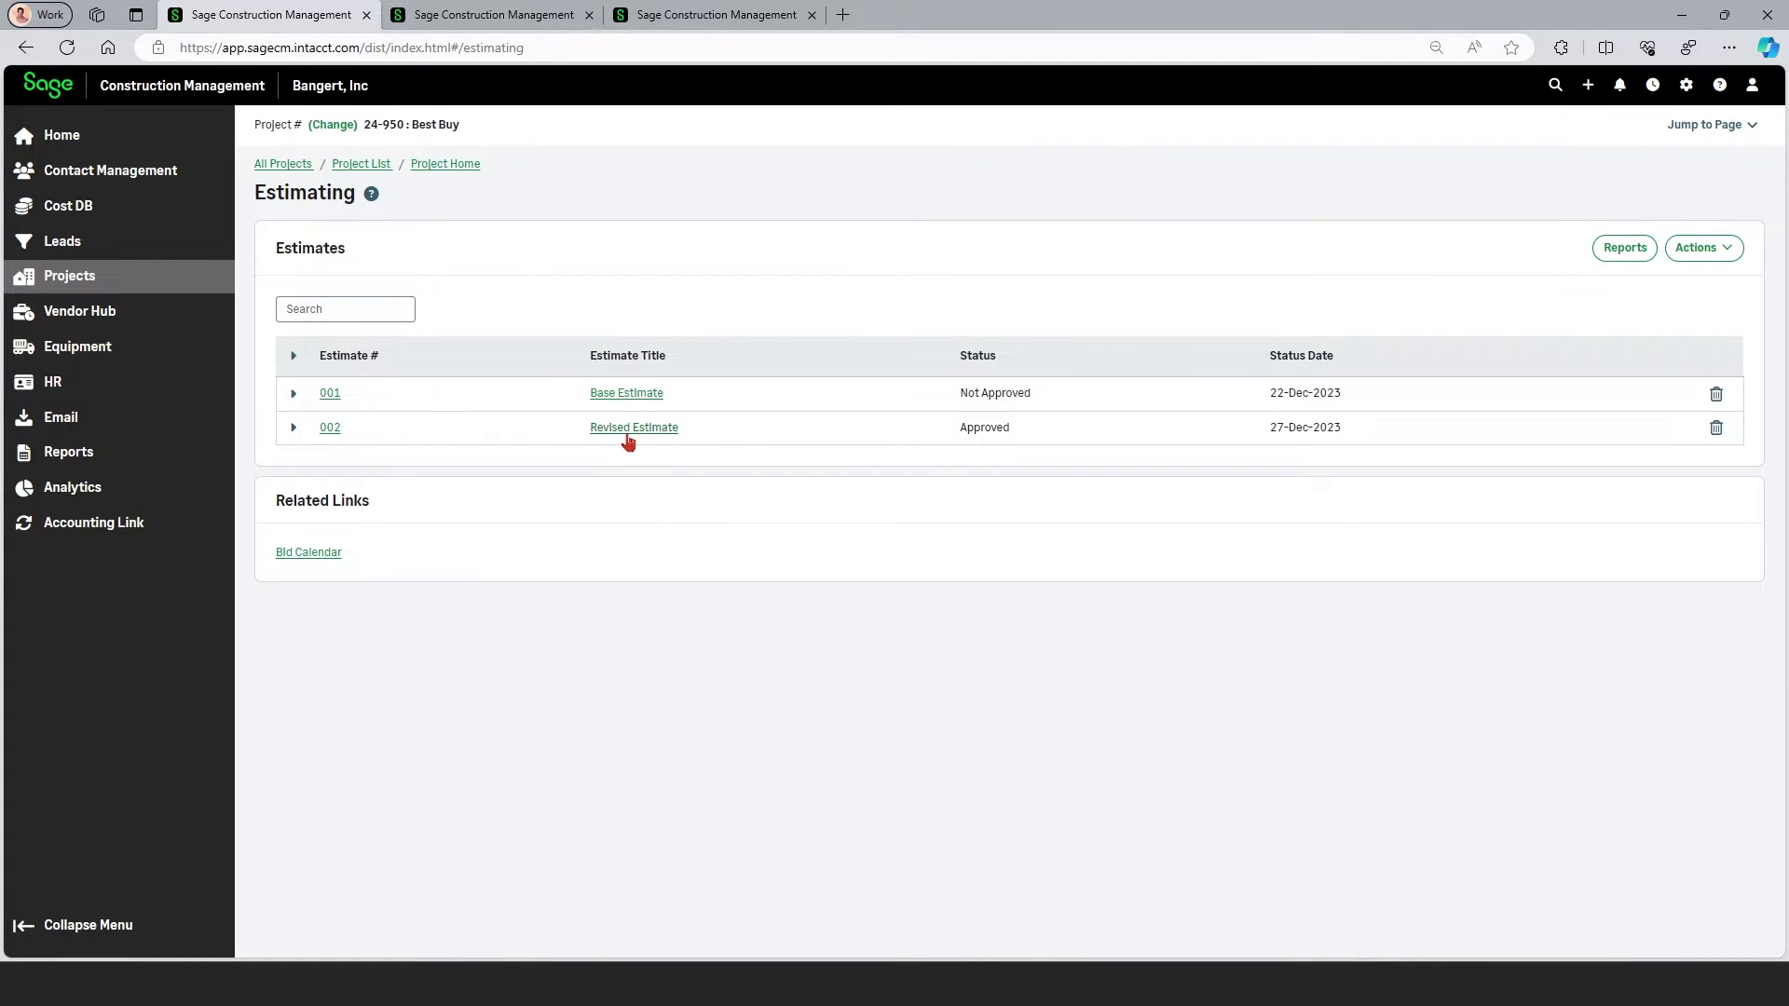
left_click(629, 433)
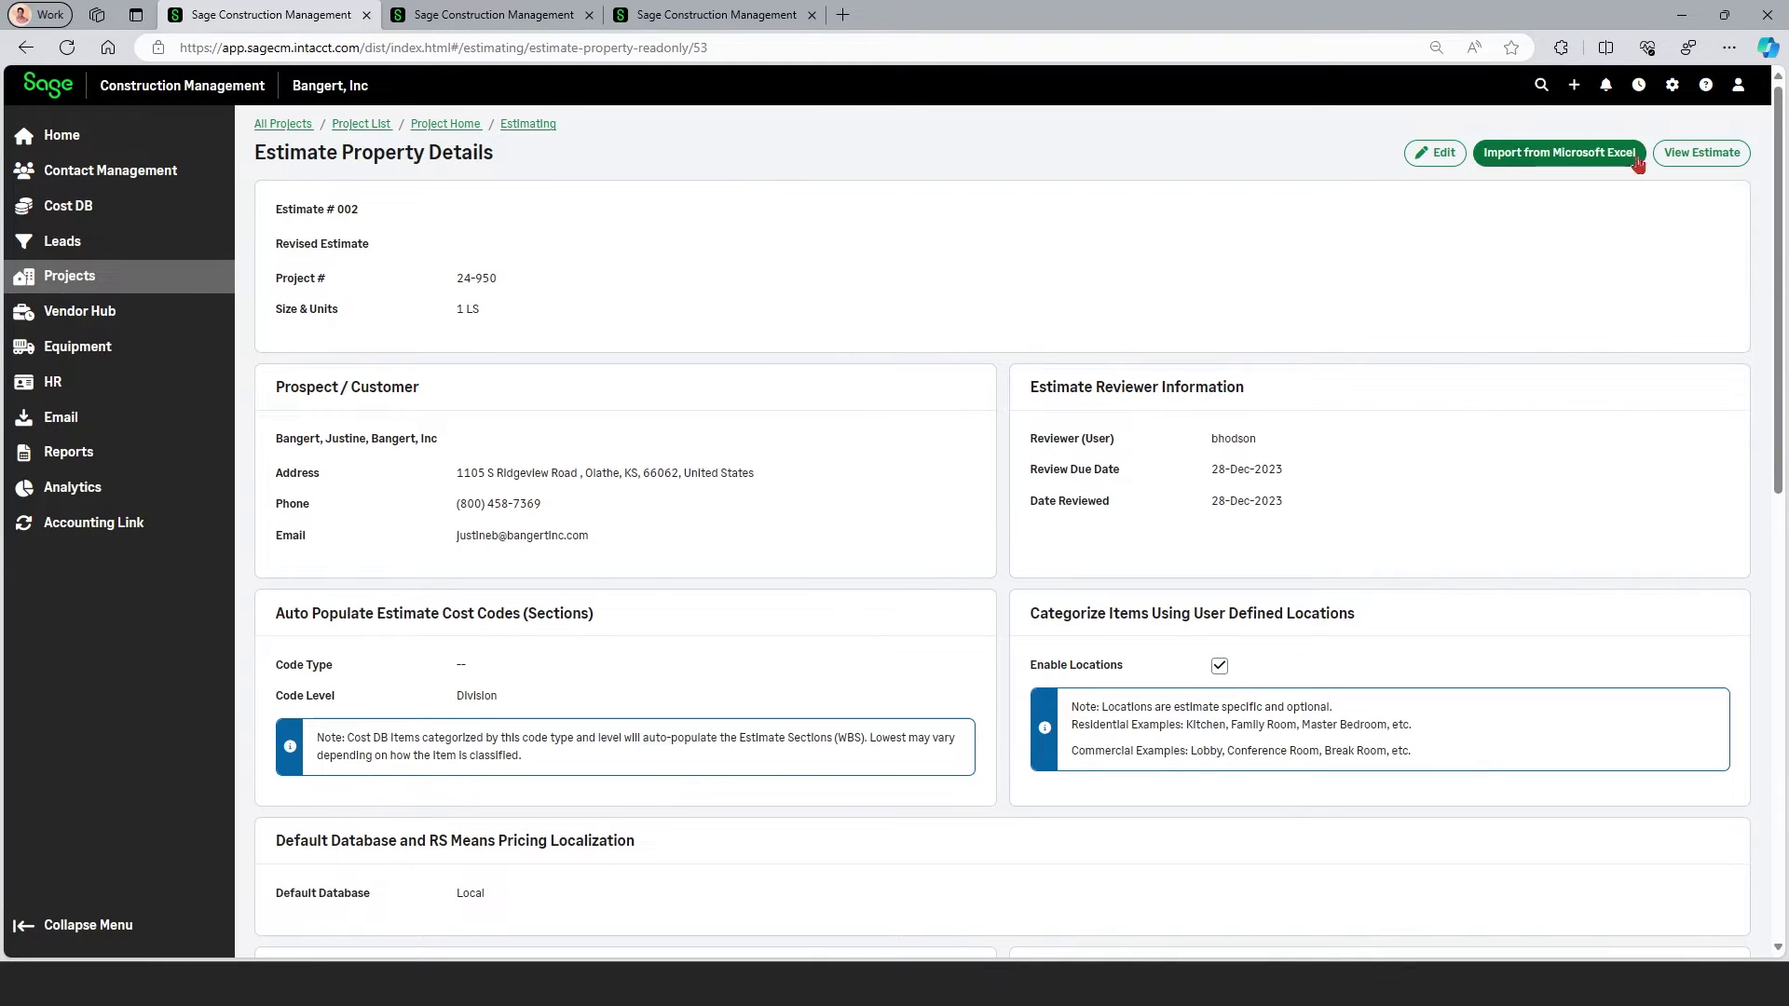
left_click(1702, 153)
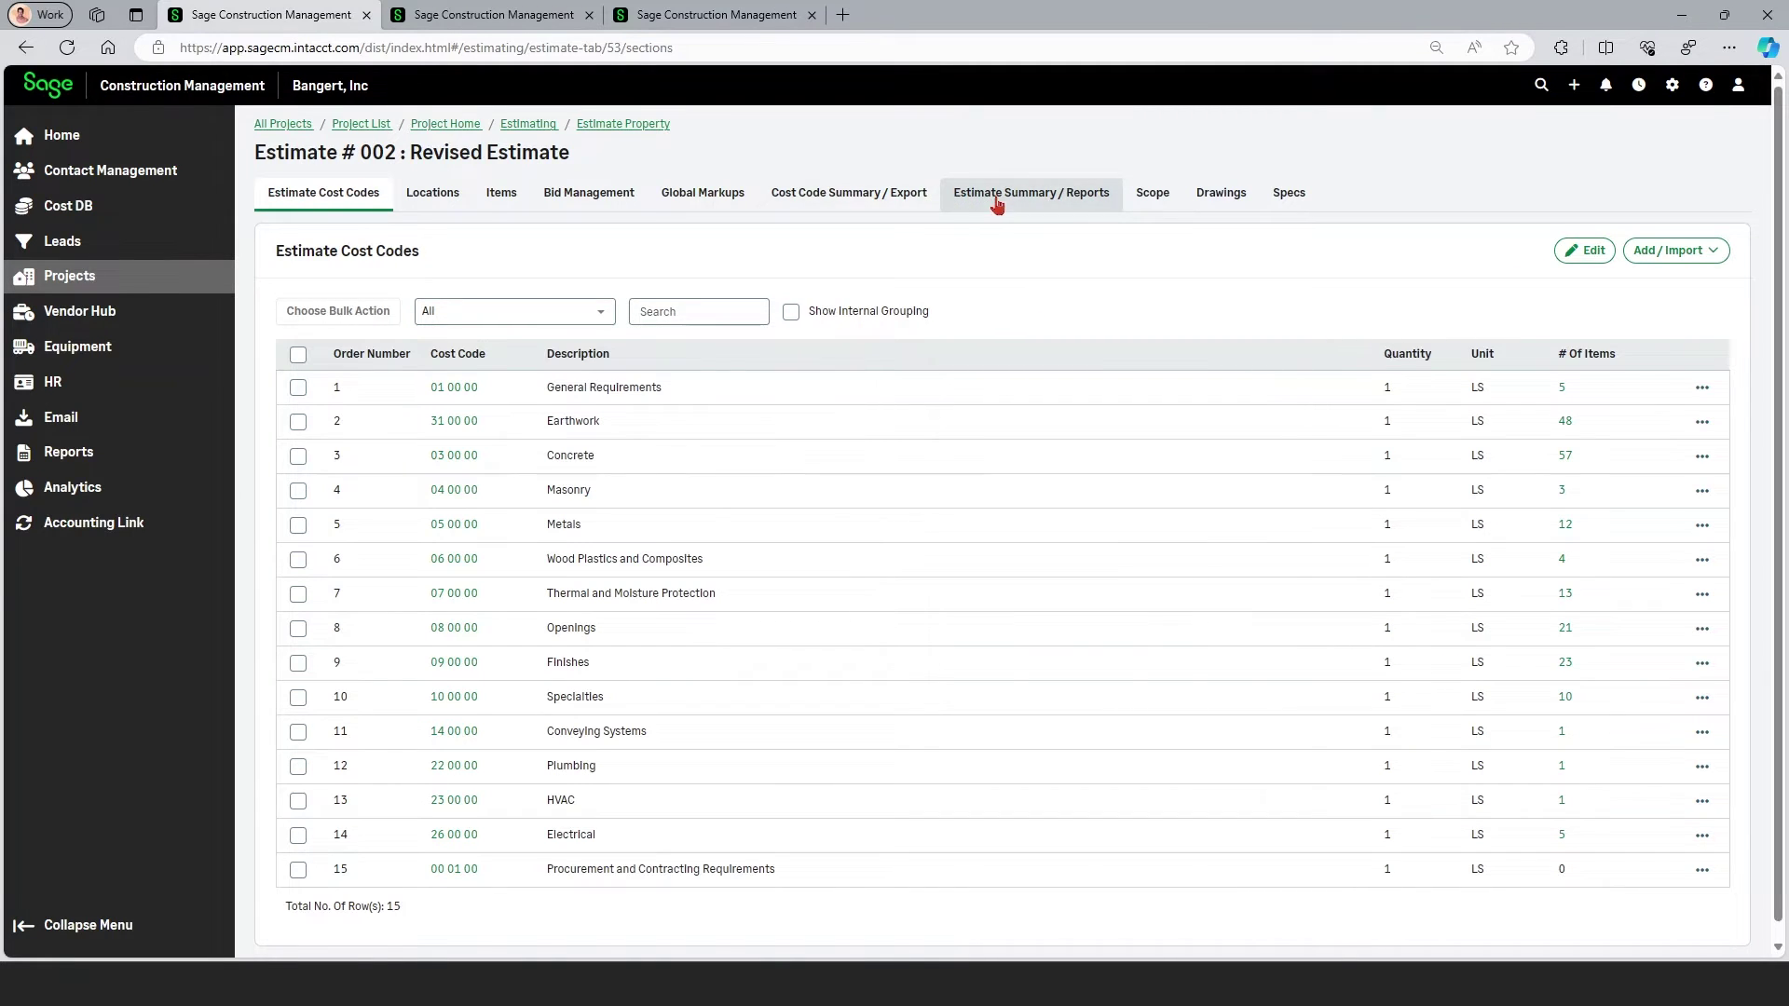
Generate a proposal from the estimate summary with the Default template and .DOC (Word 2003) export, and view the document
left_click(997, 205)
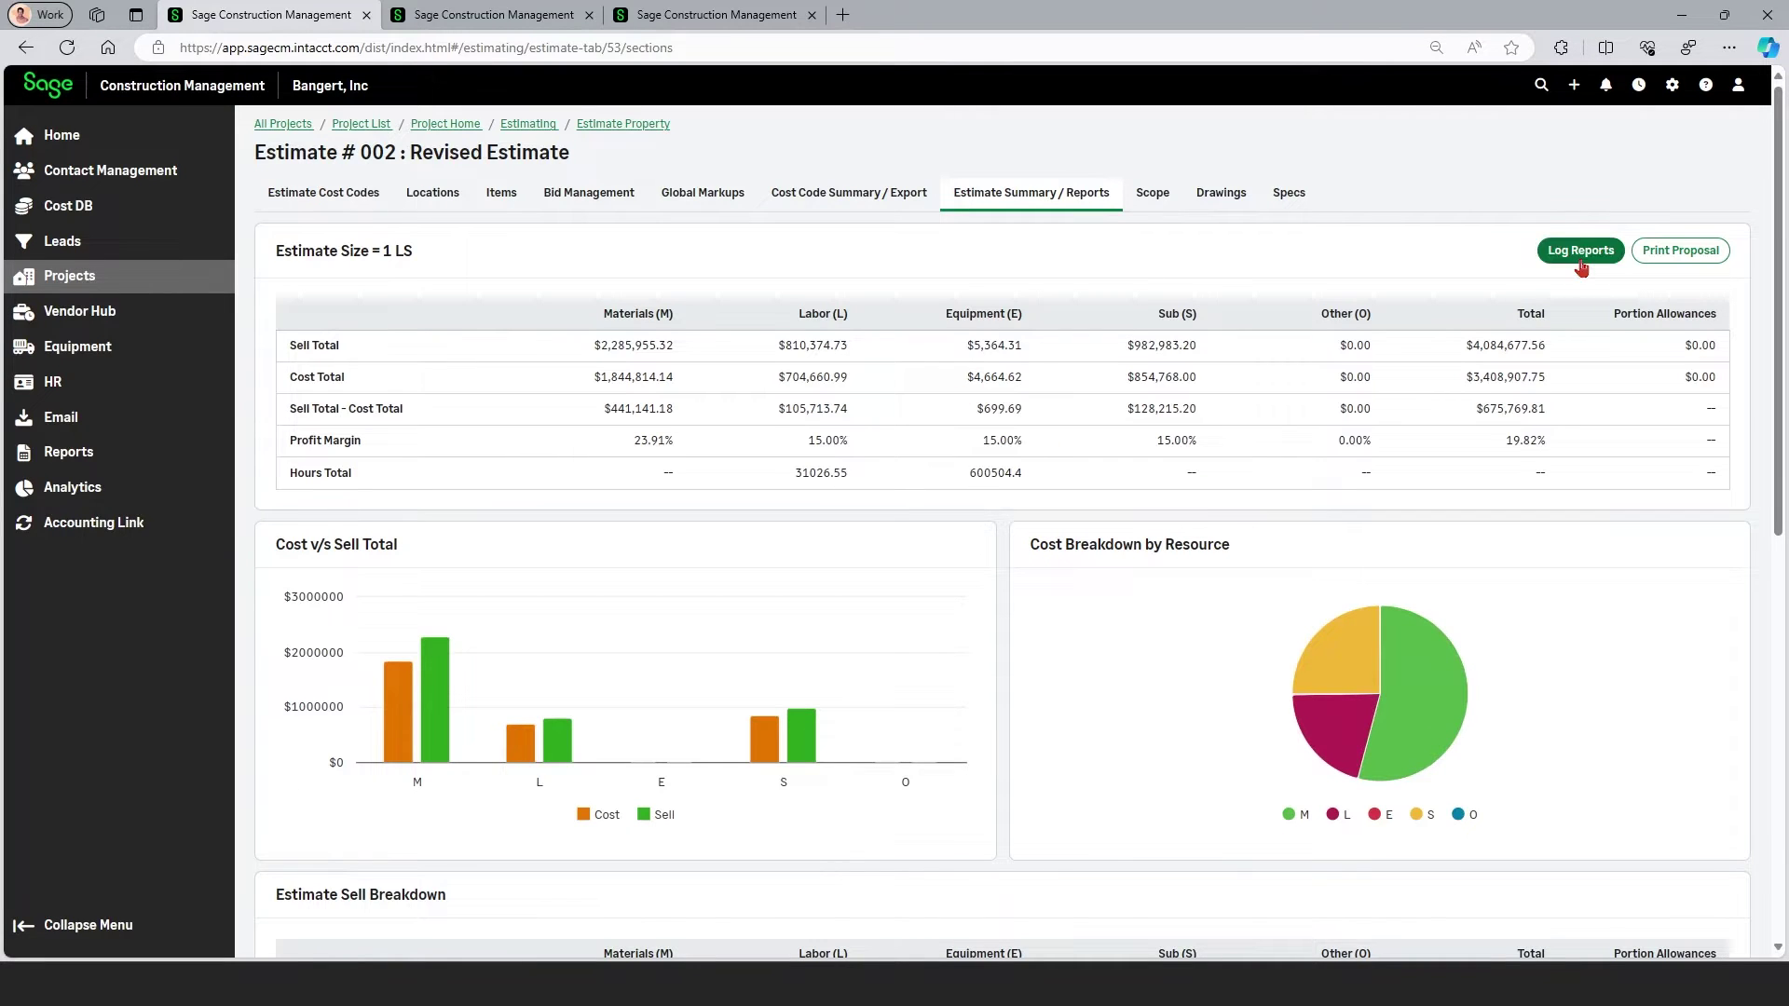
left_click(1680, 251)
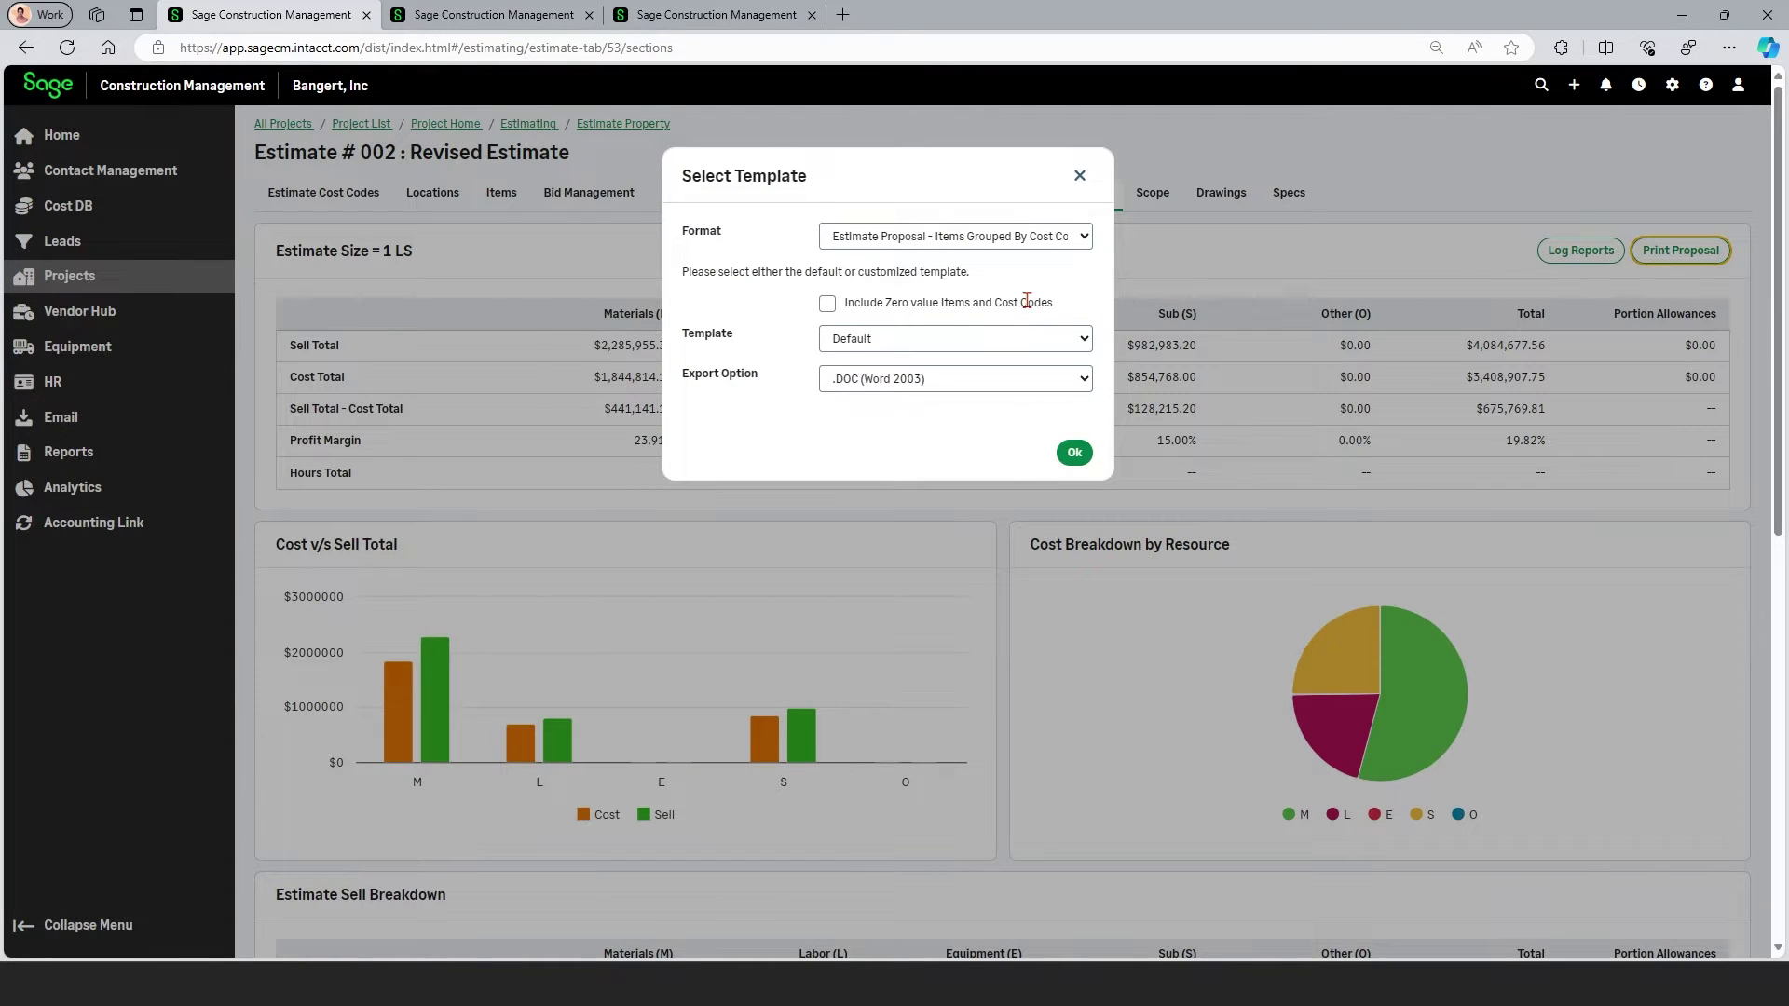
left_click(1073, 454)
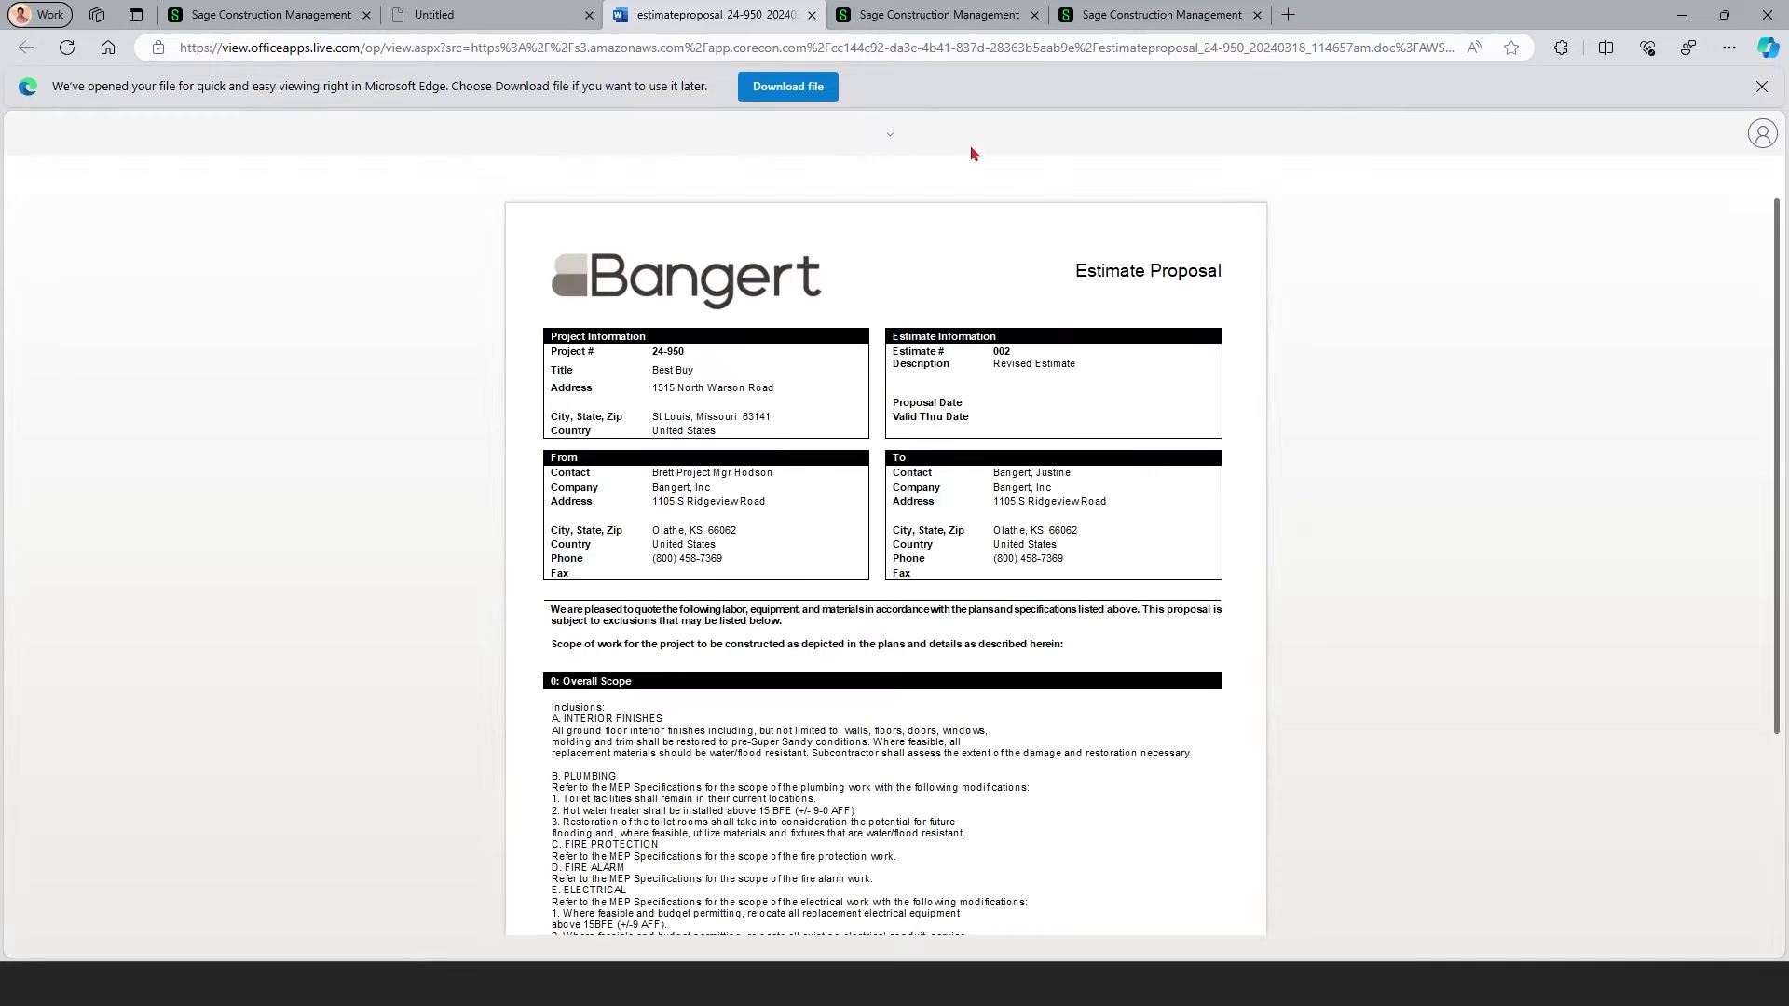
scroll(333, 444, "down", 1)
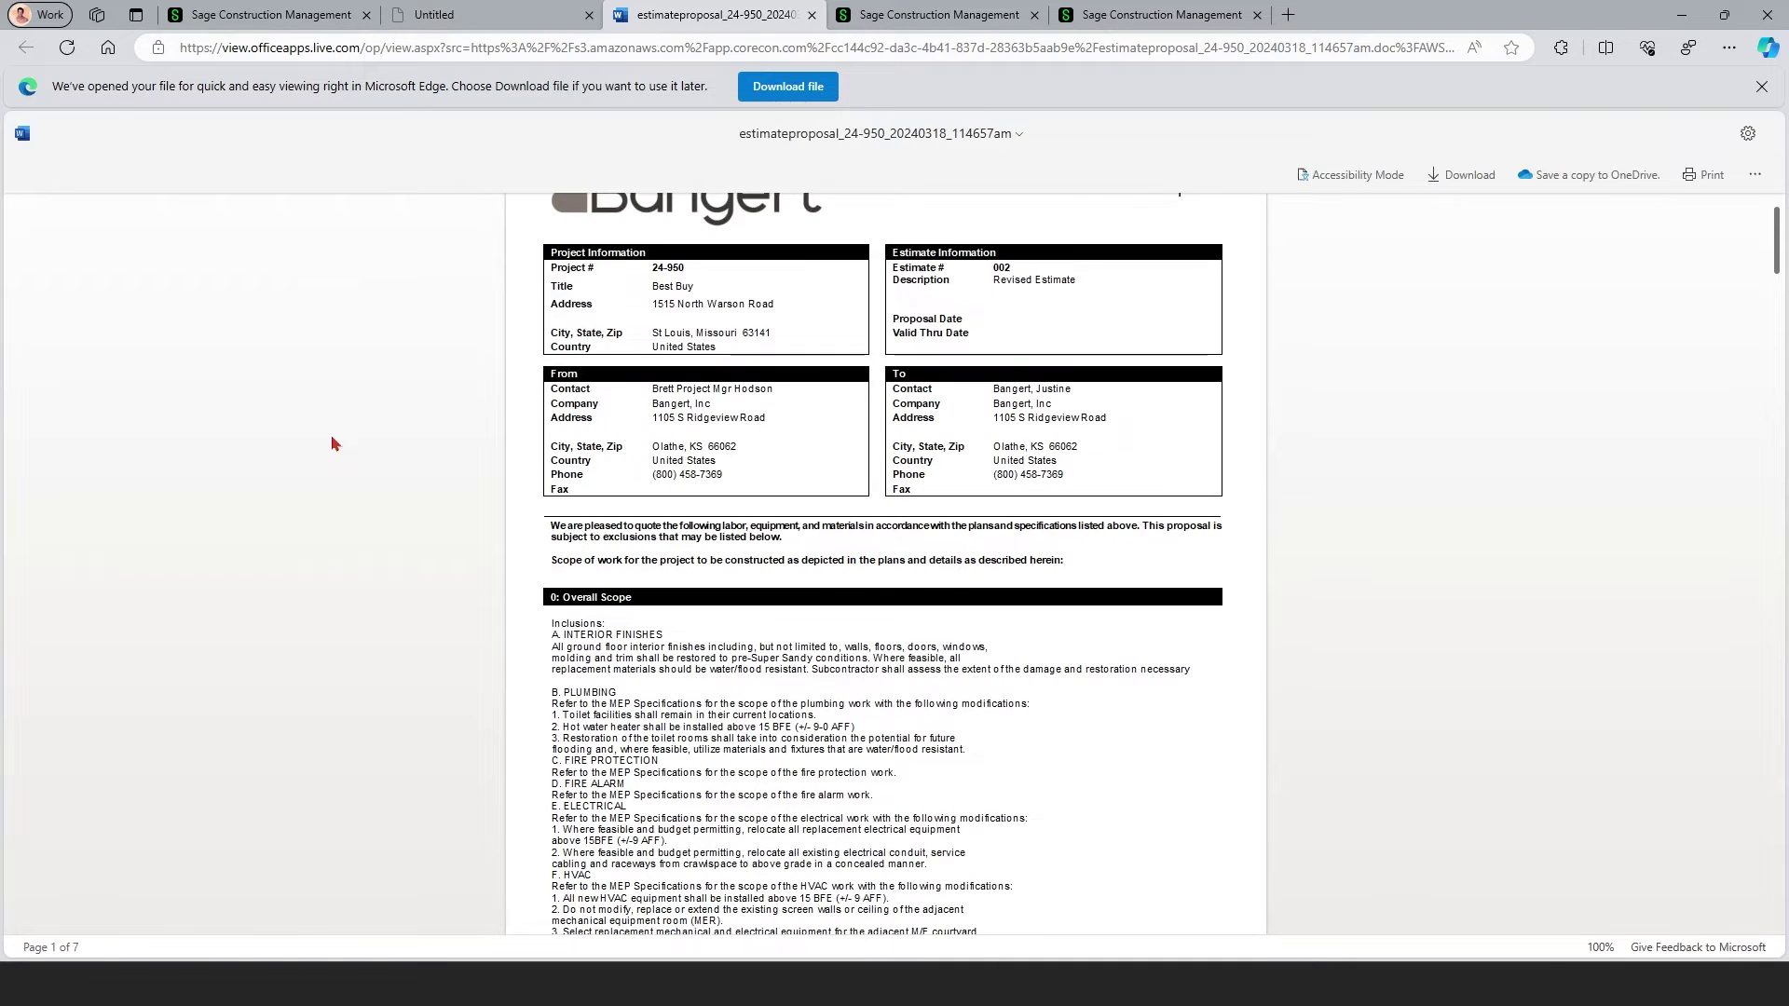
Read through the estimate proposal from the project information and overall scope to the itemized cost code sections
scroll(340, 442, "down", 2)
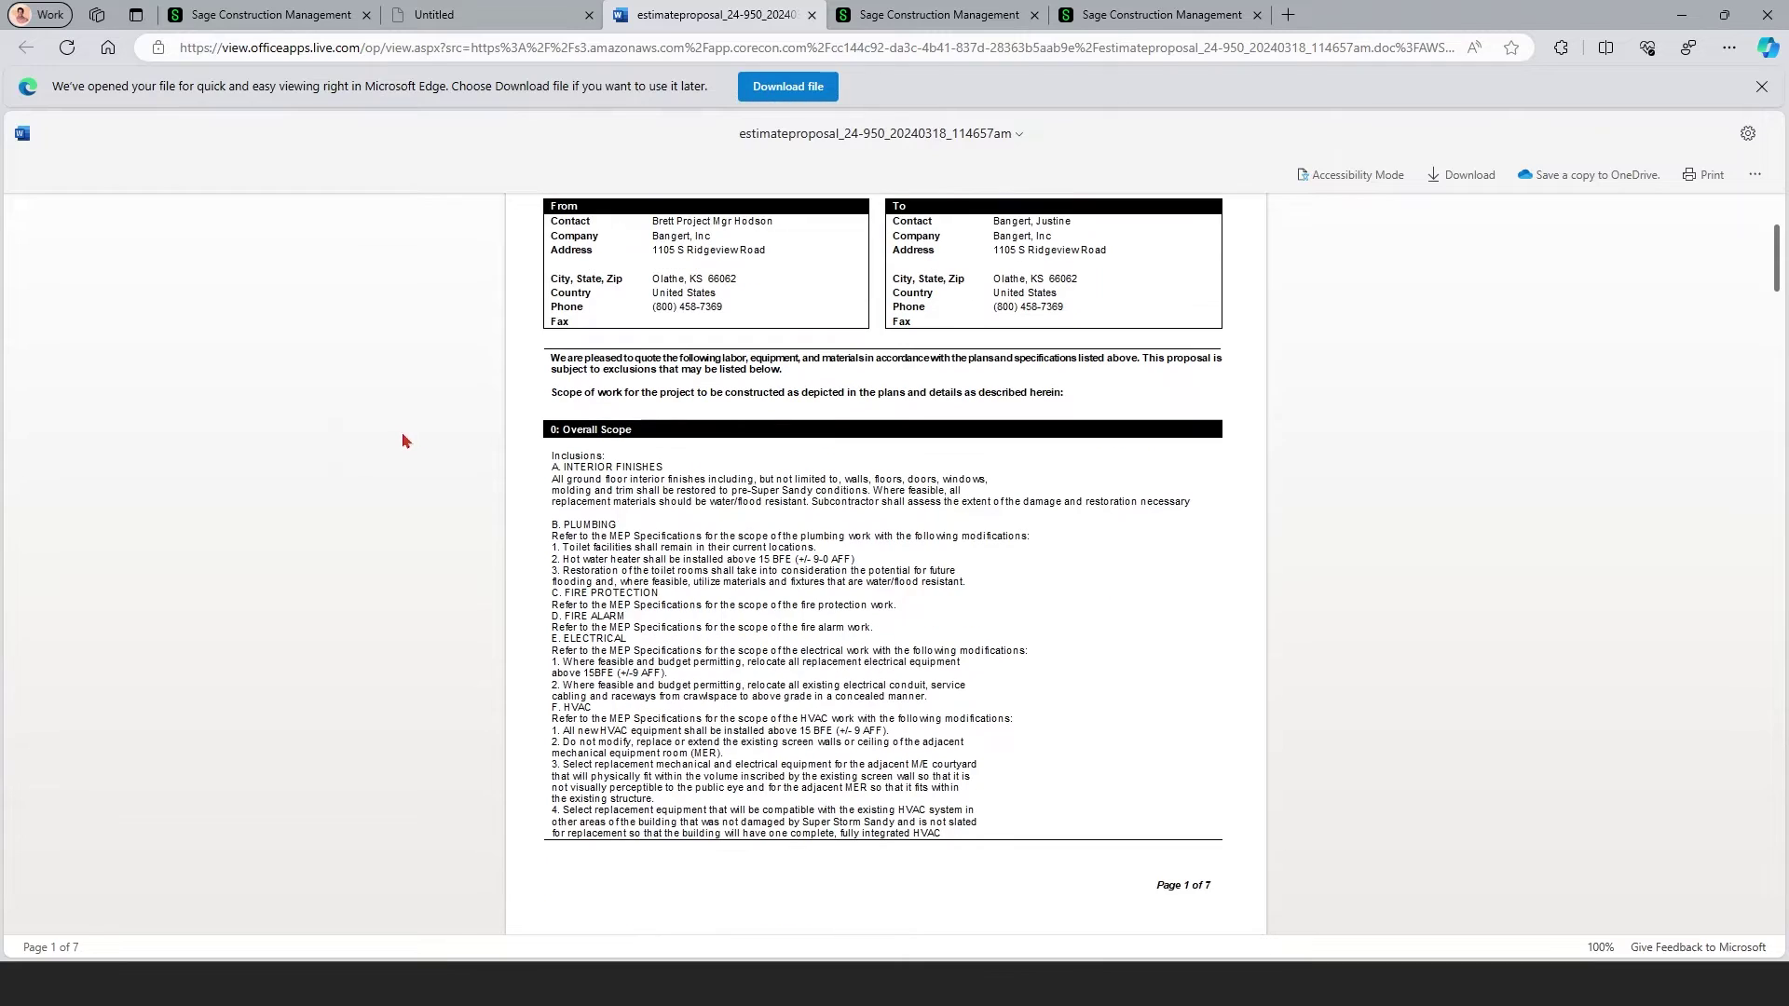
scroll(402, 440, "down", 2)
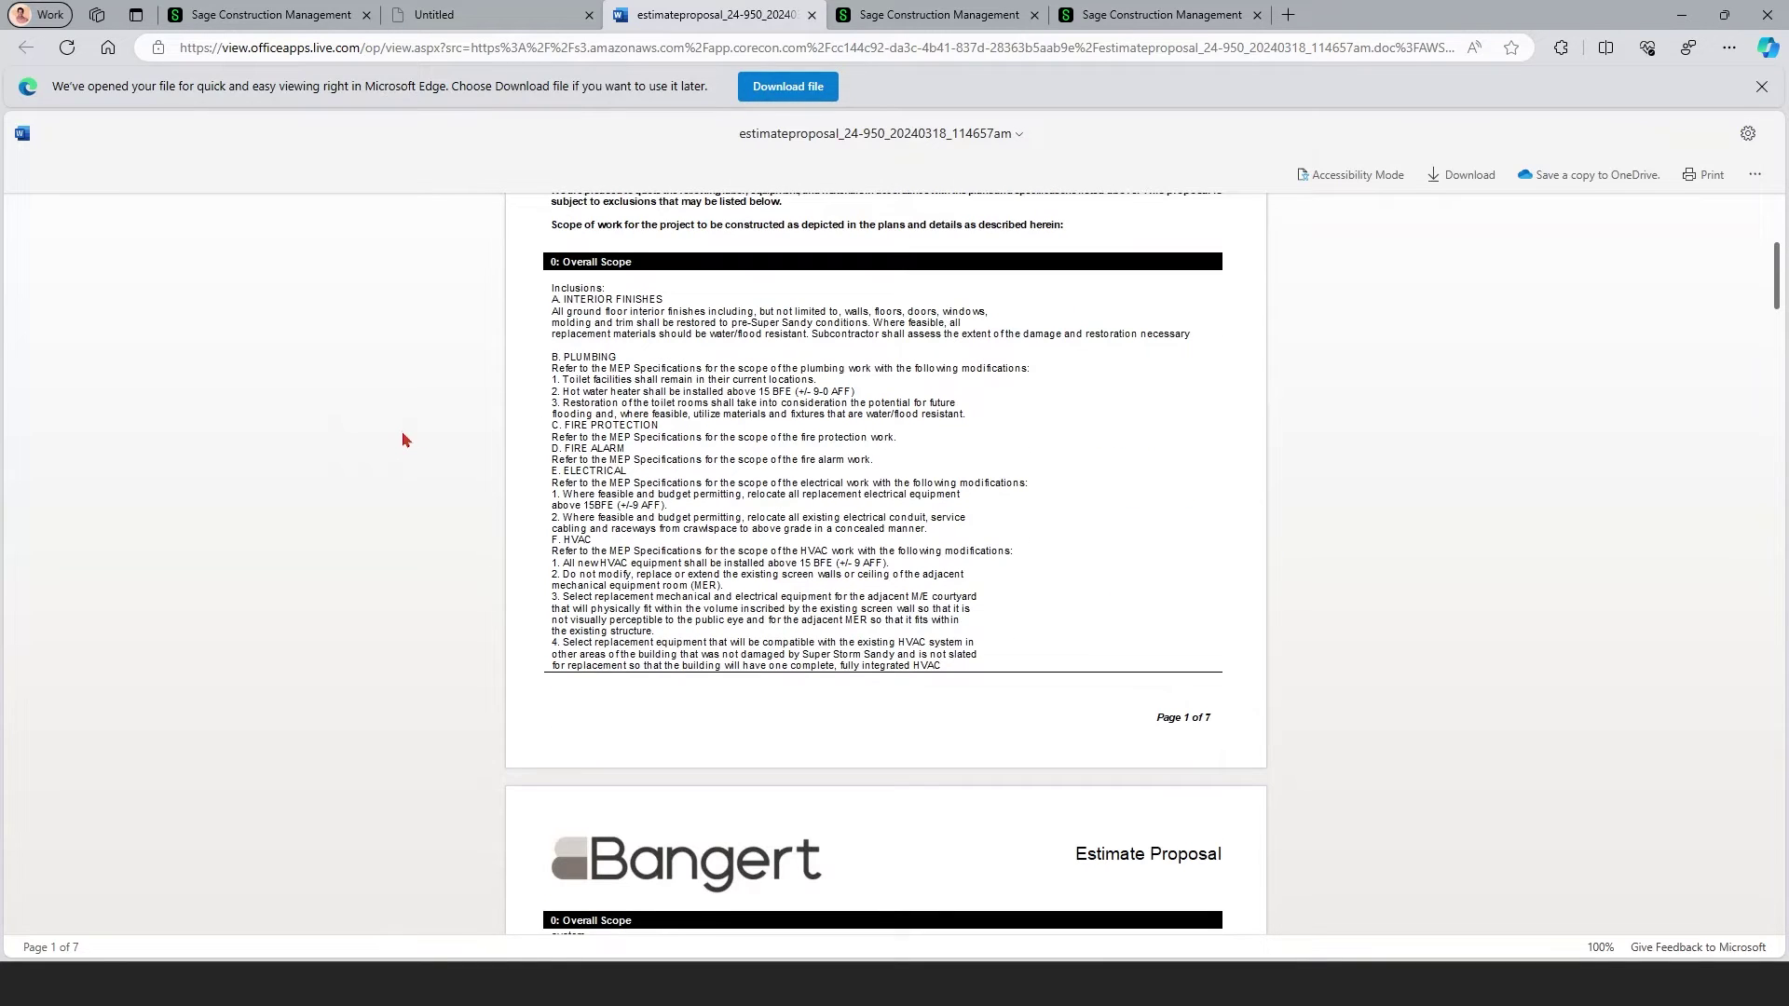
scroll(403, 441, "down", 10)
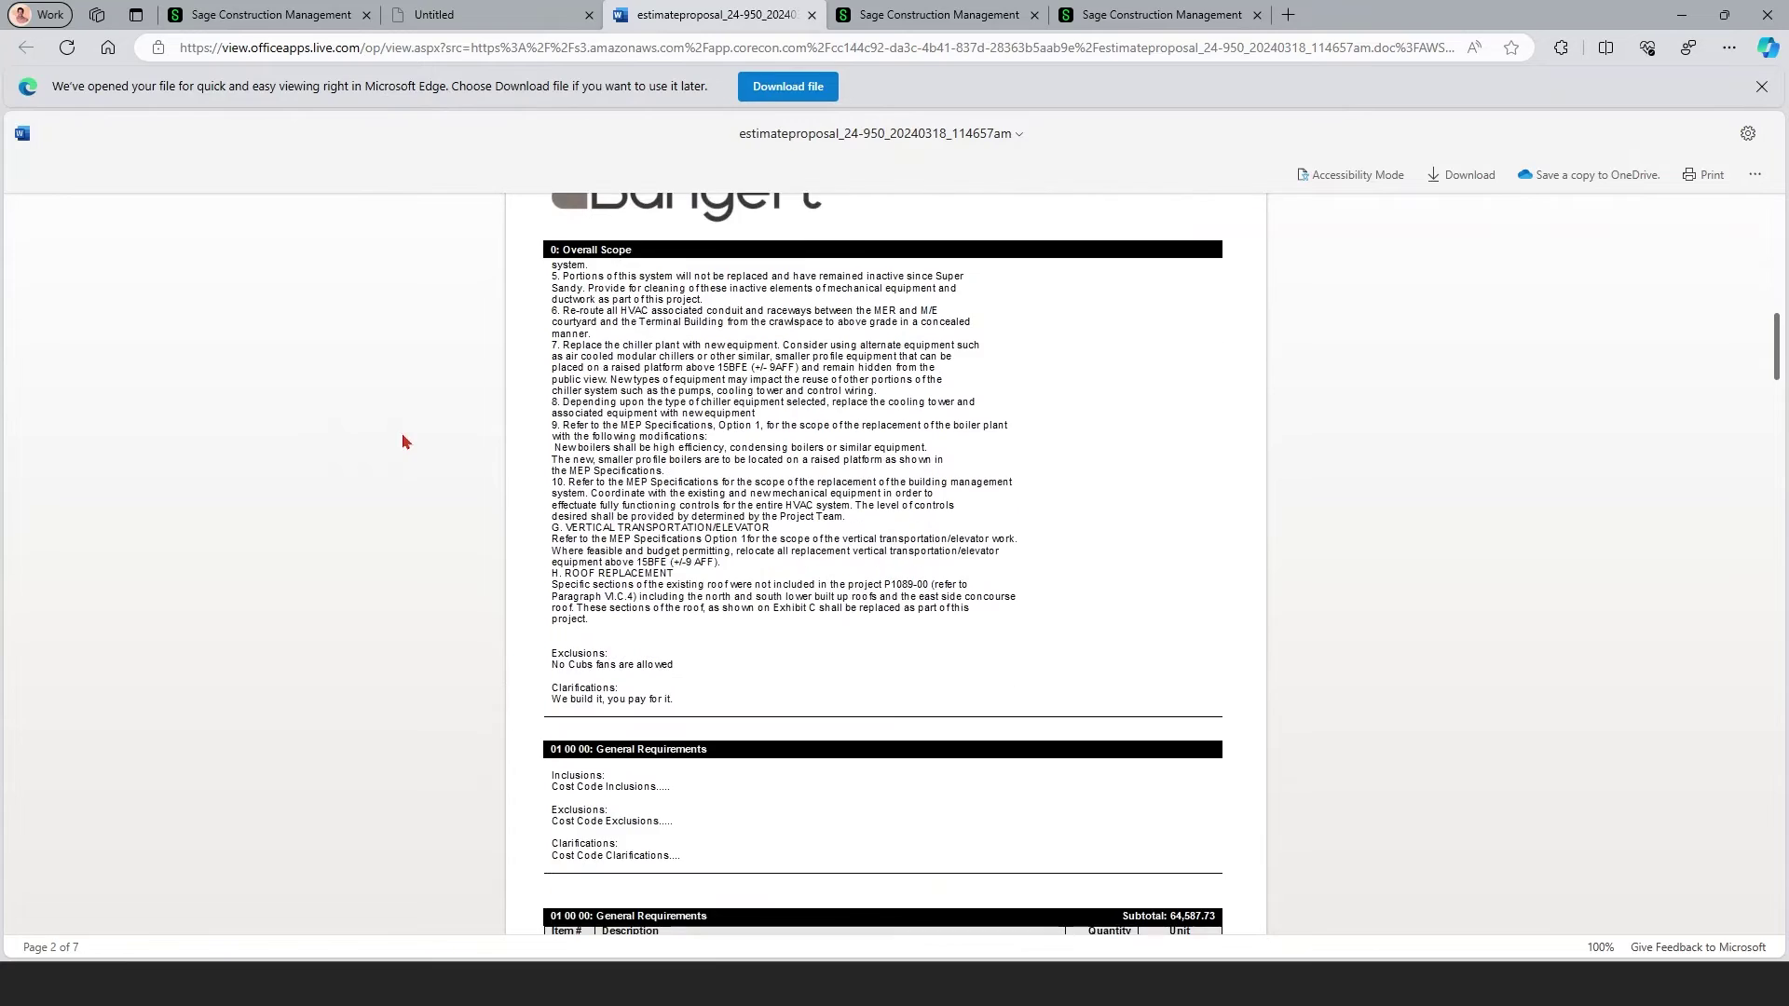
scroll(403, 441, "down", 8)
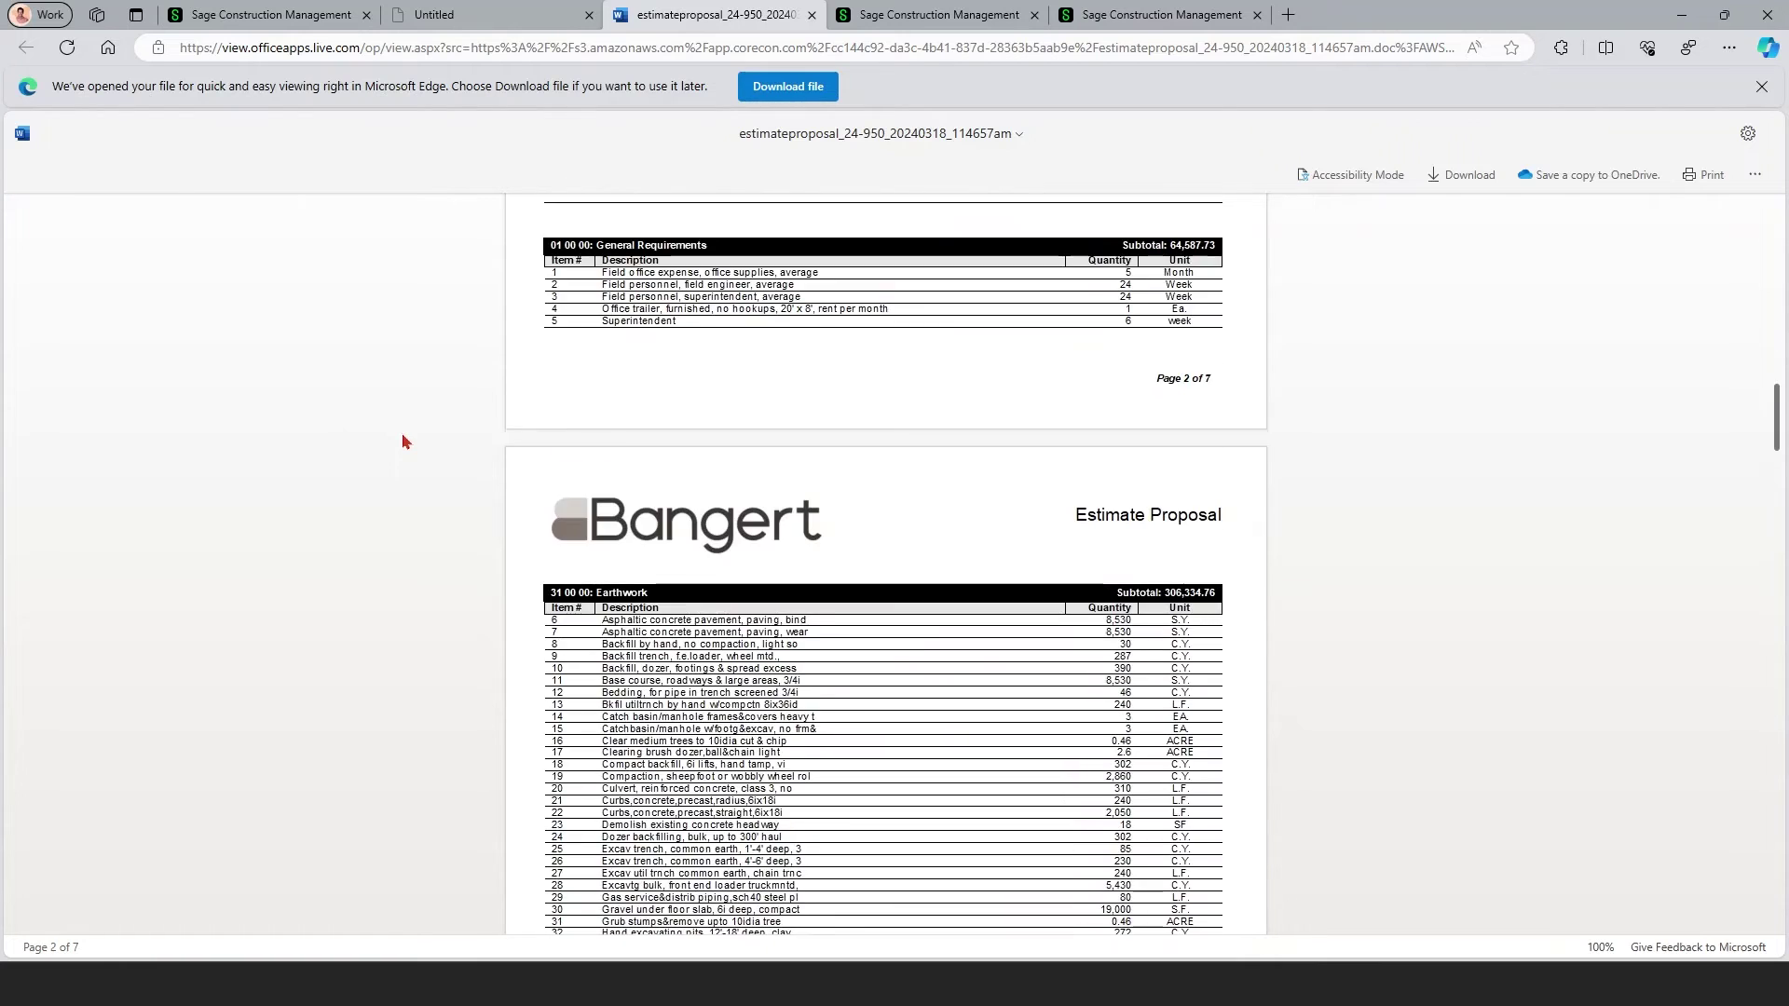
scroll(403, 442, "down", 3)
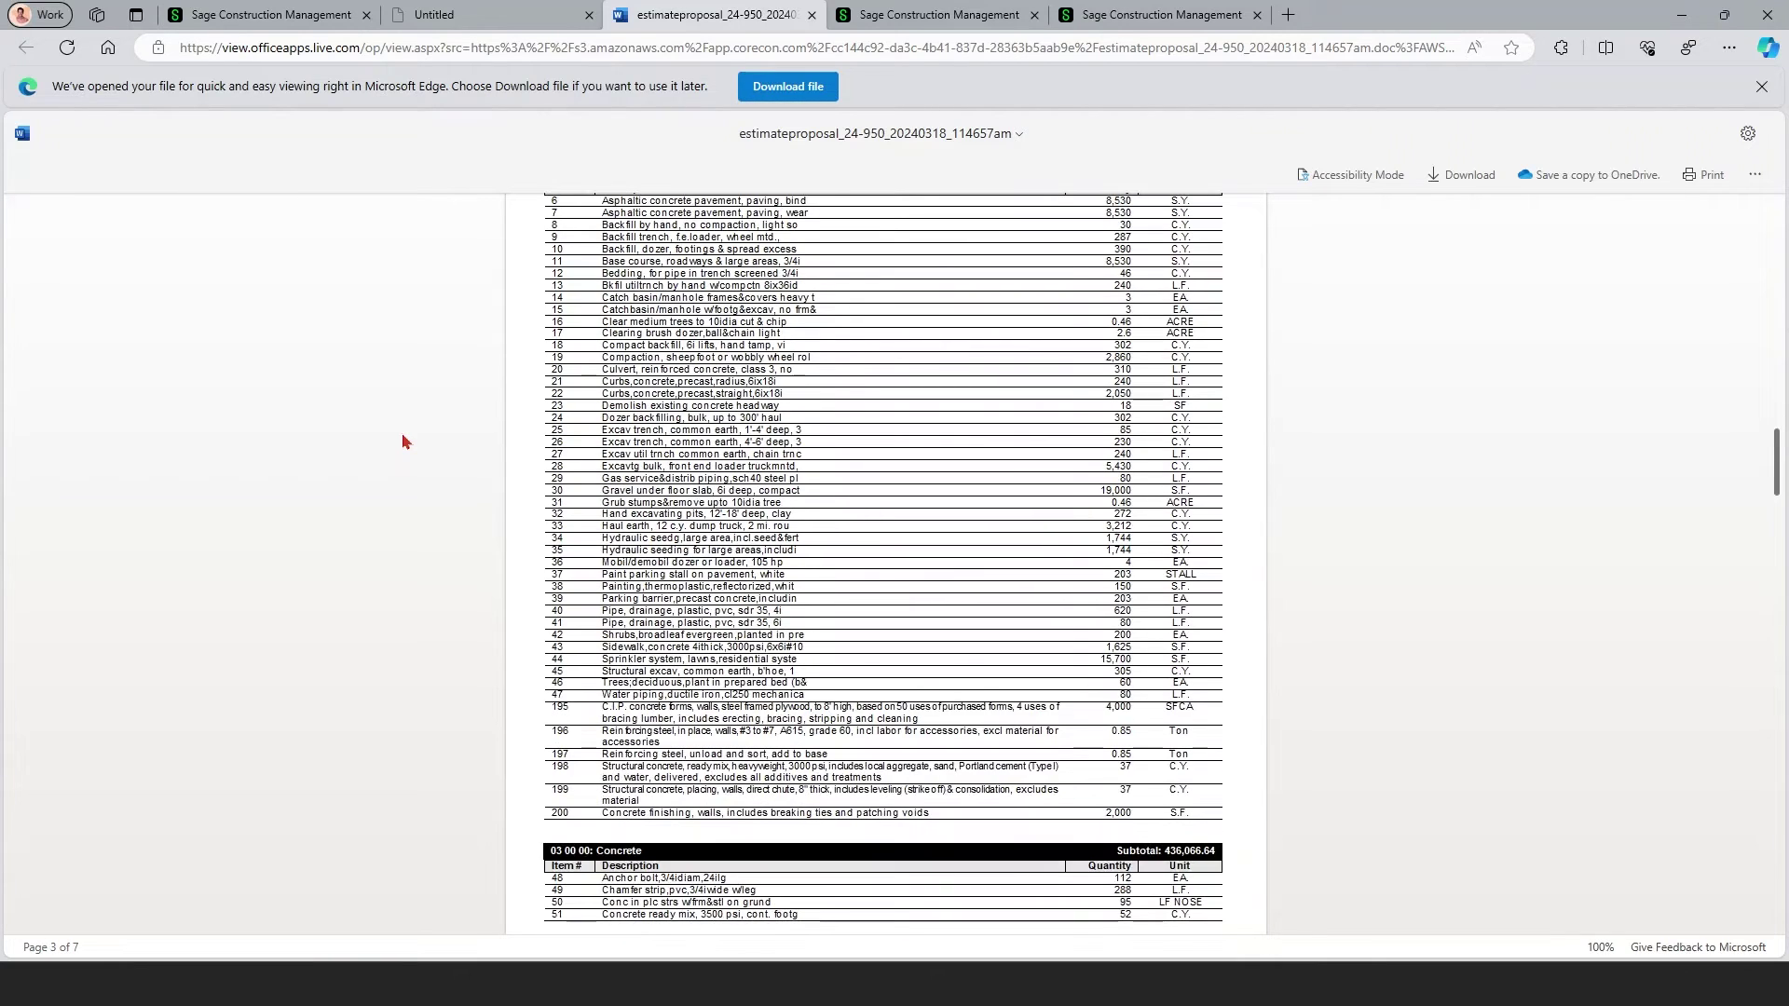
scroll(403, 442, "down", 6)
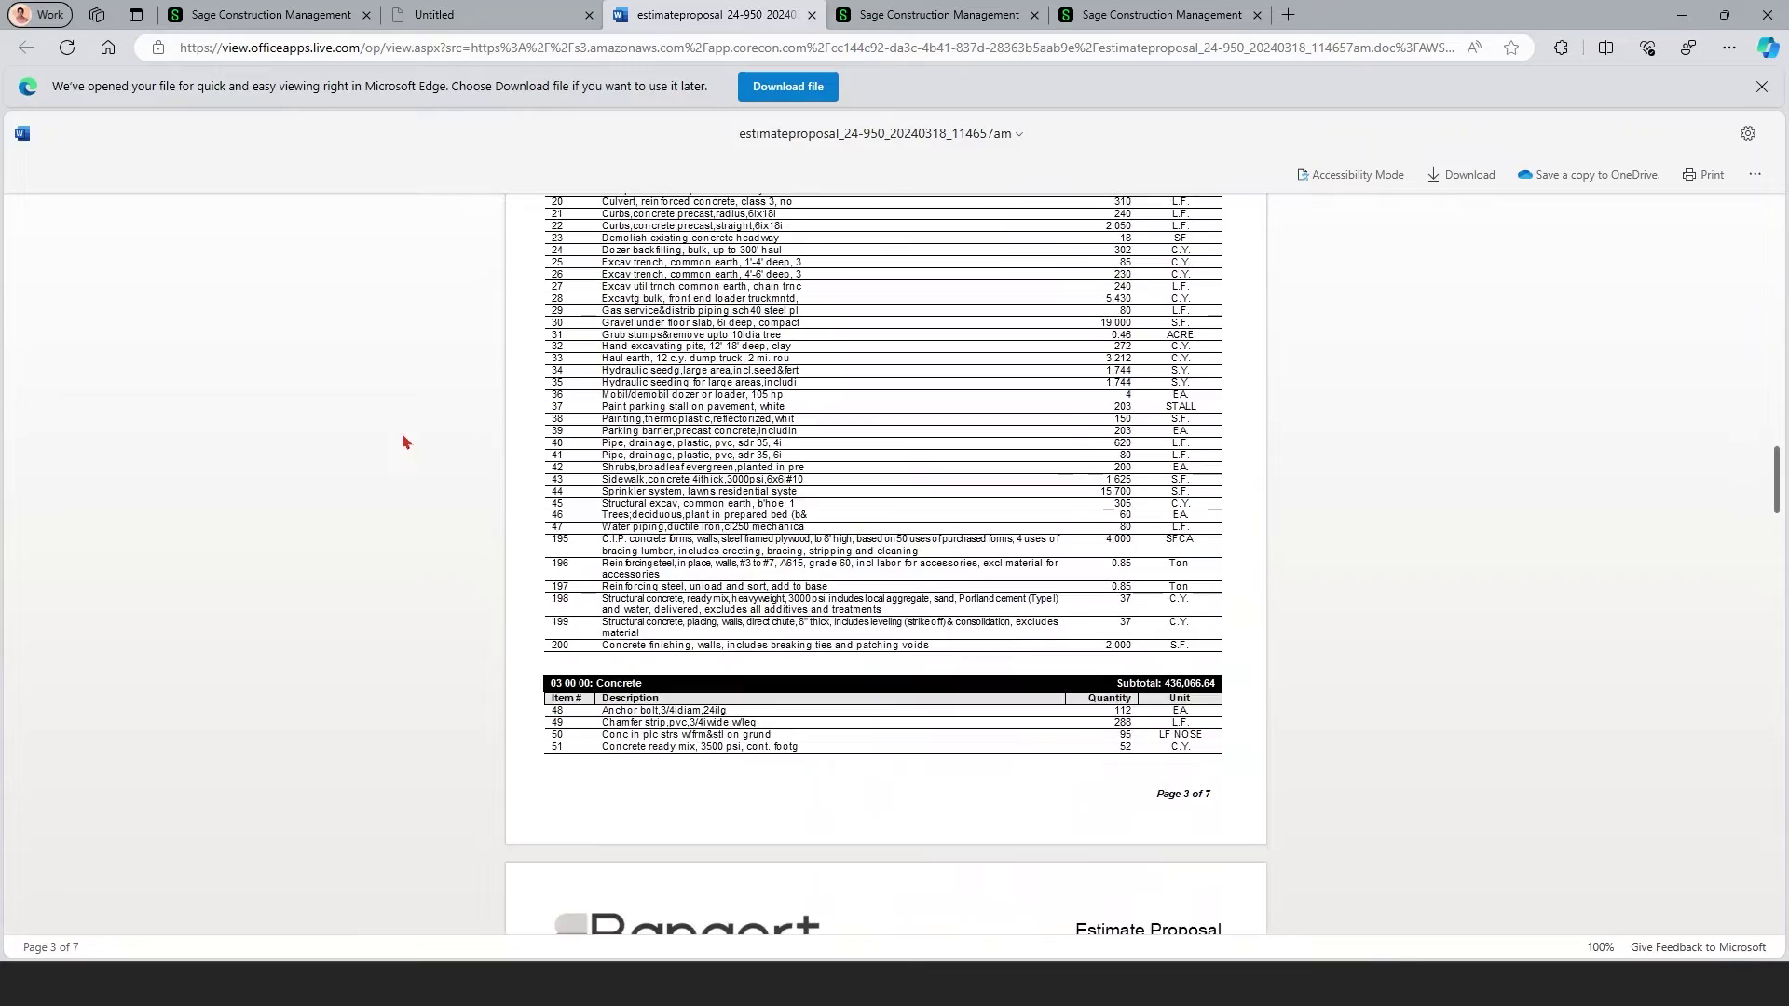
scroll(403, 441, "down", 13)
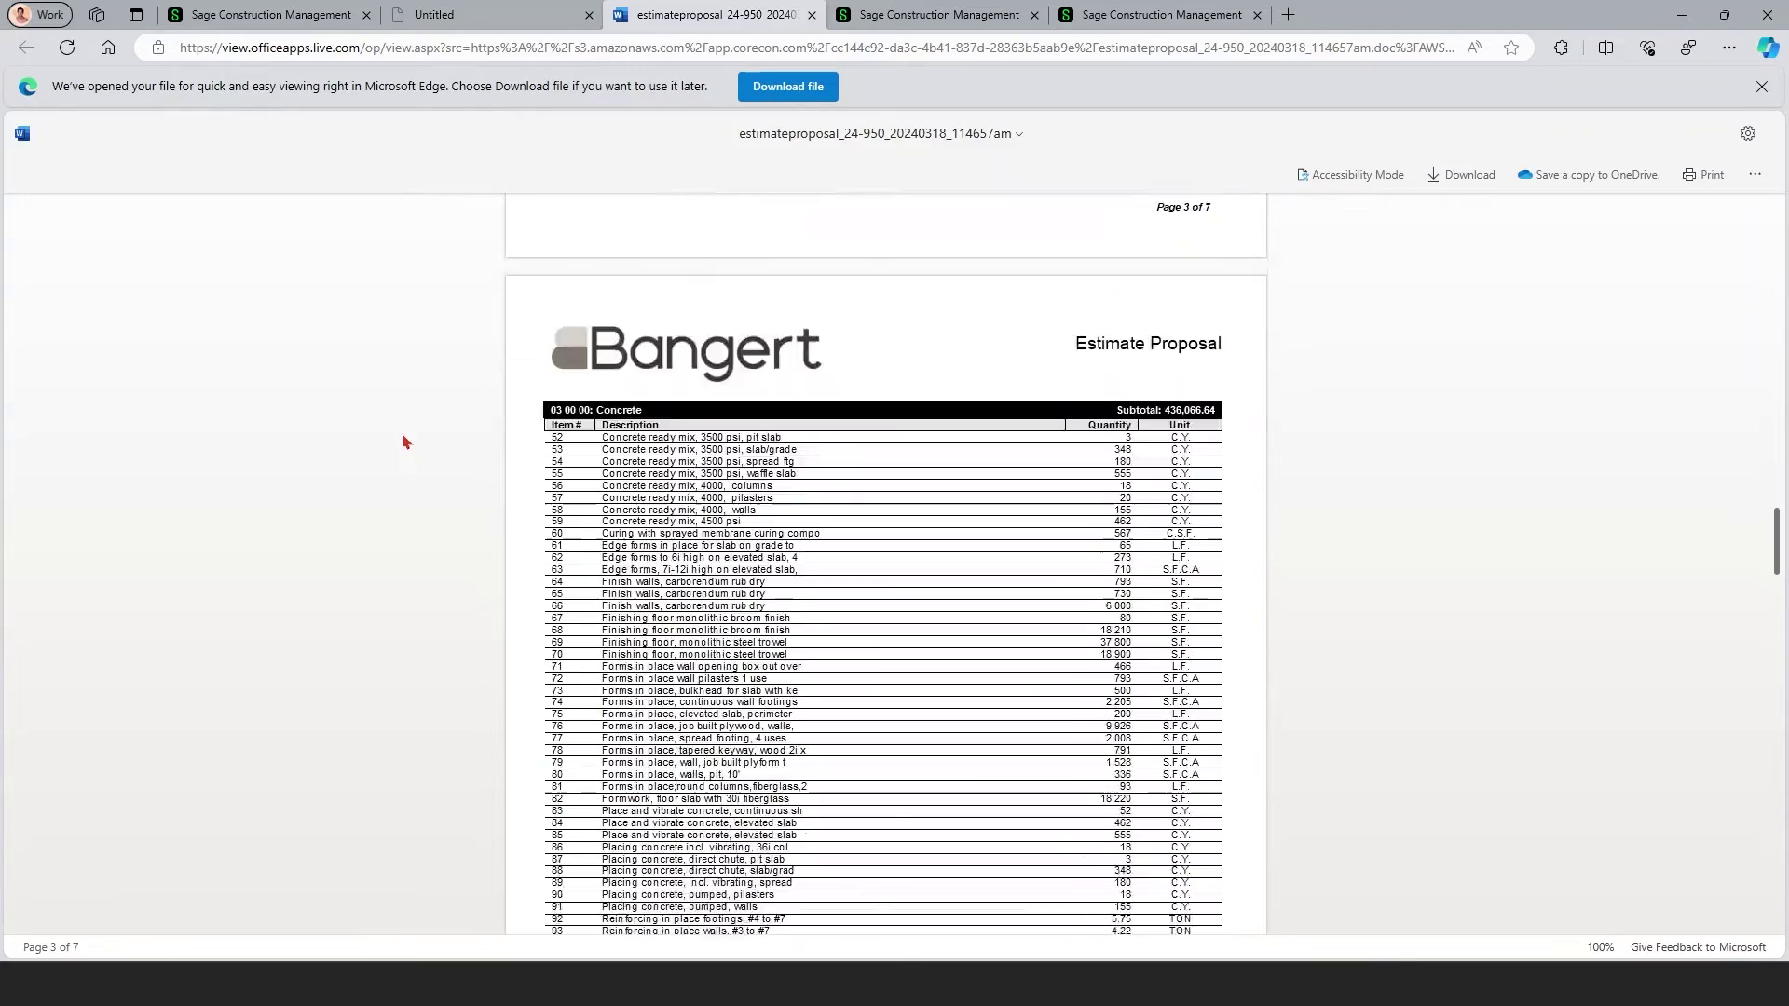
scroll(402, 442, "down", 20)
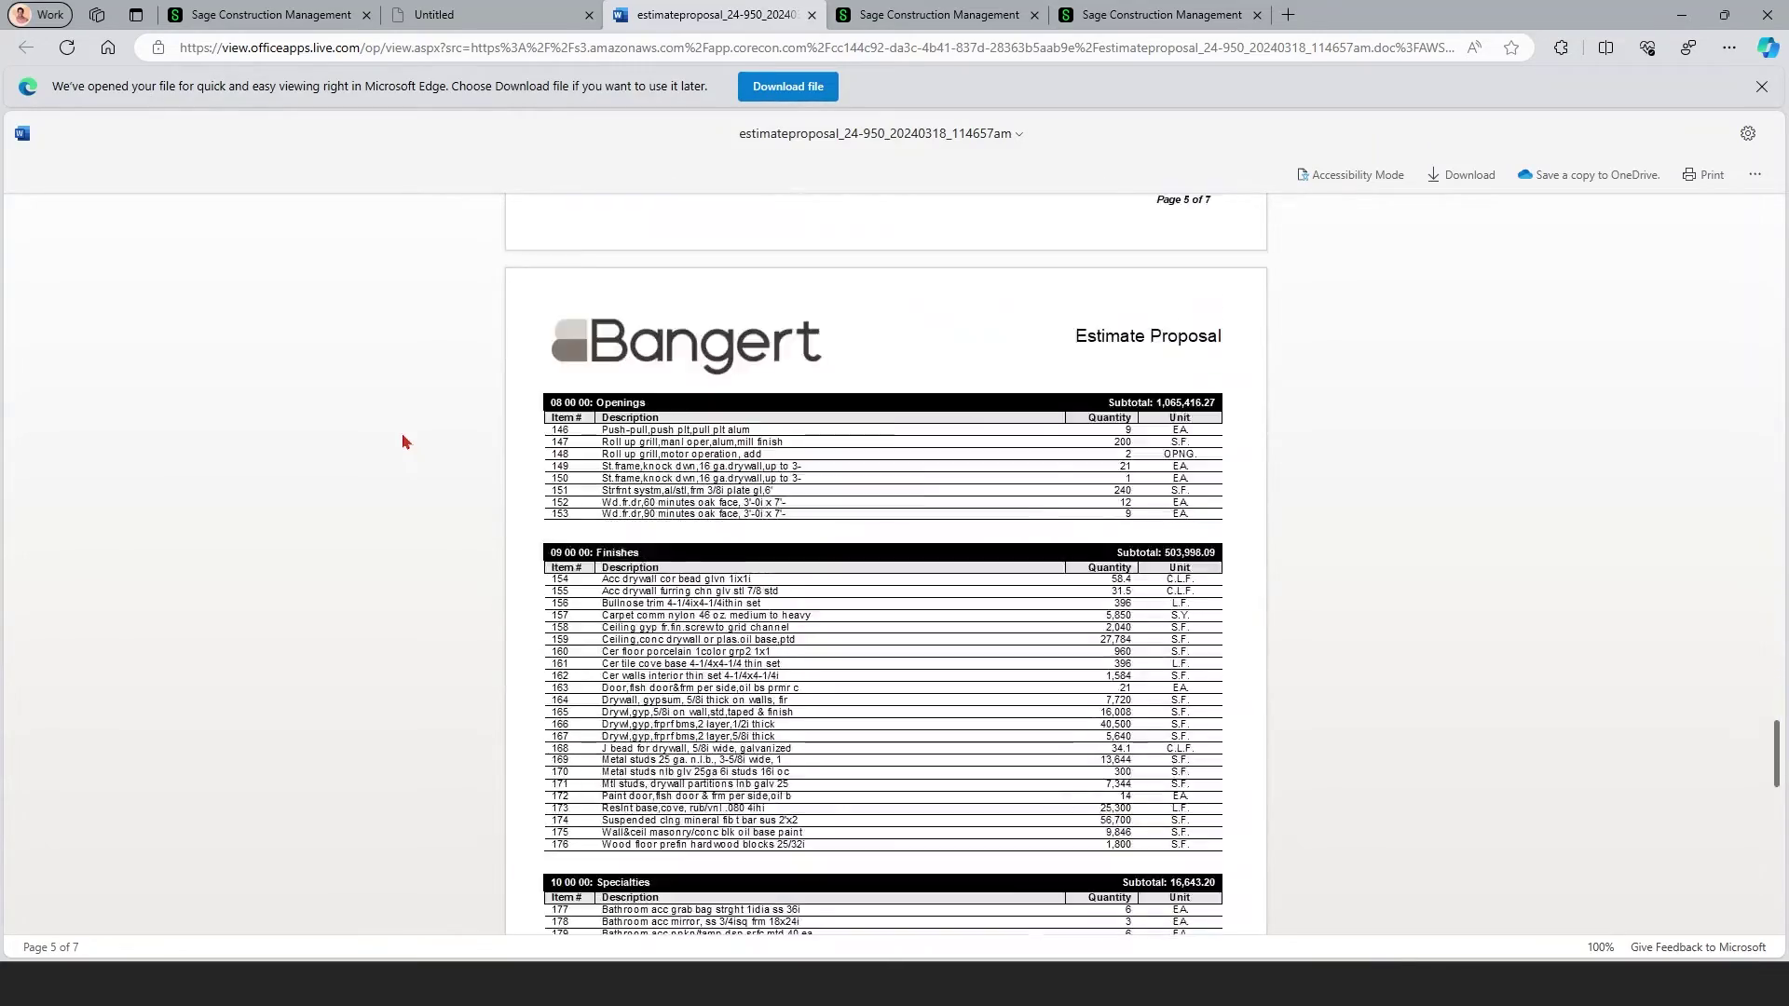
Close the proposal document, dismiss the template selection for the Revised Estimate, and return to the Best Buy project home
left_click(812, 15)
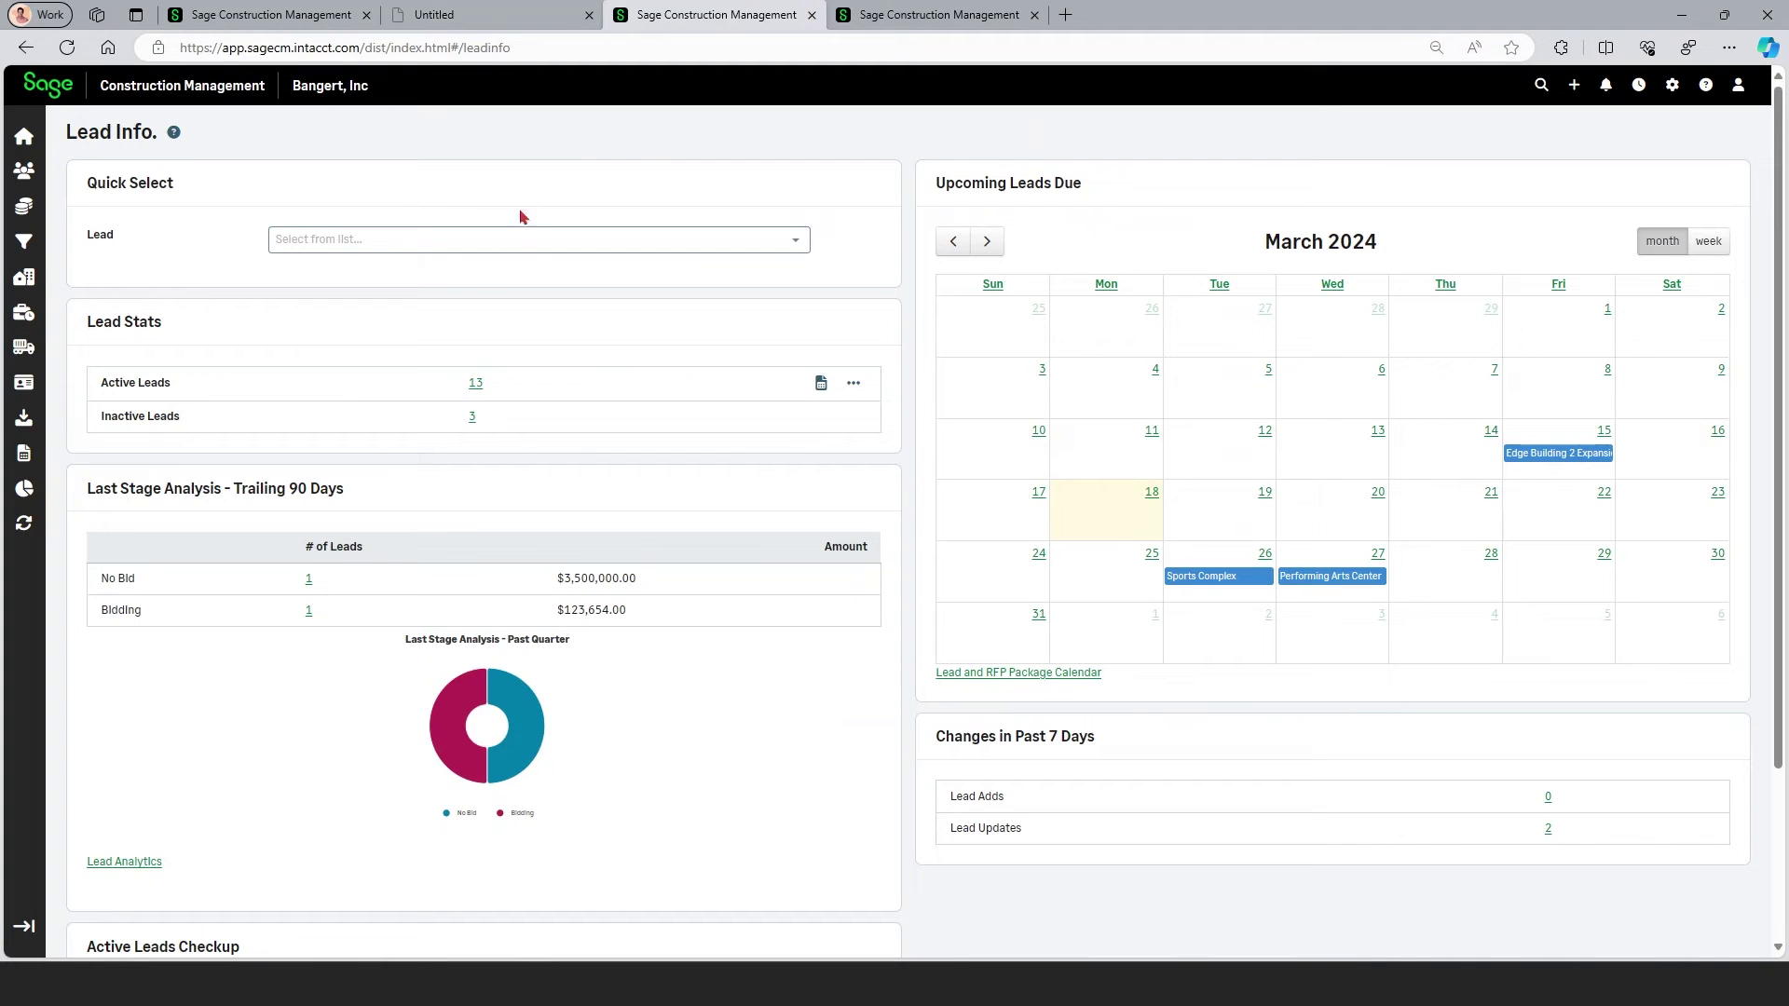
left_click(297, 19)
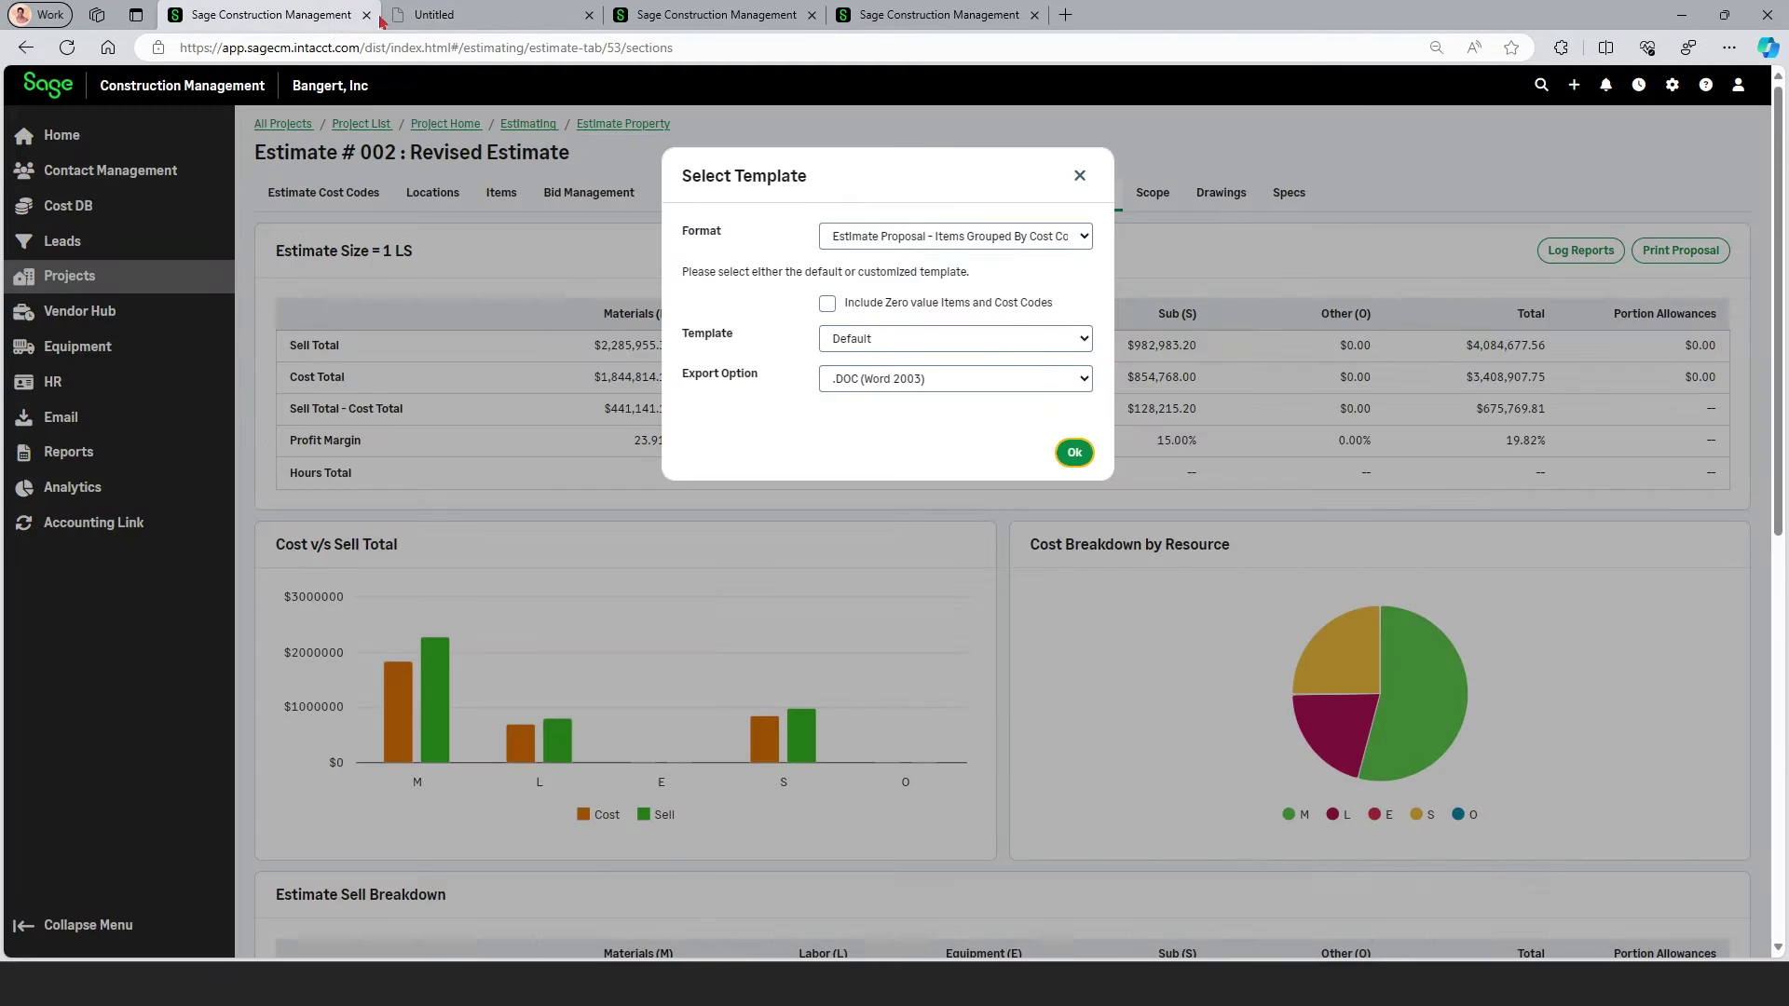
left_click(1079, 176)
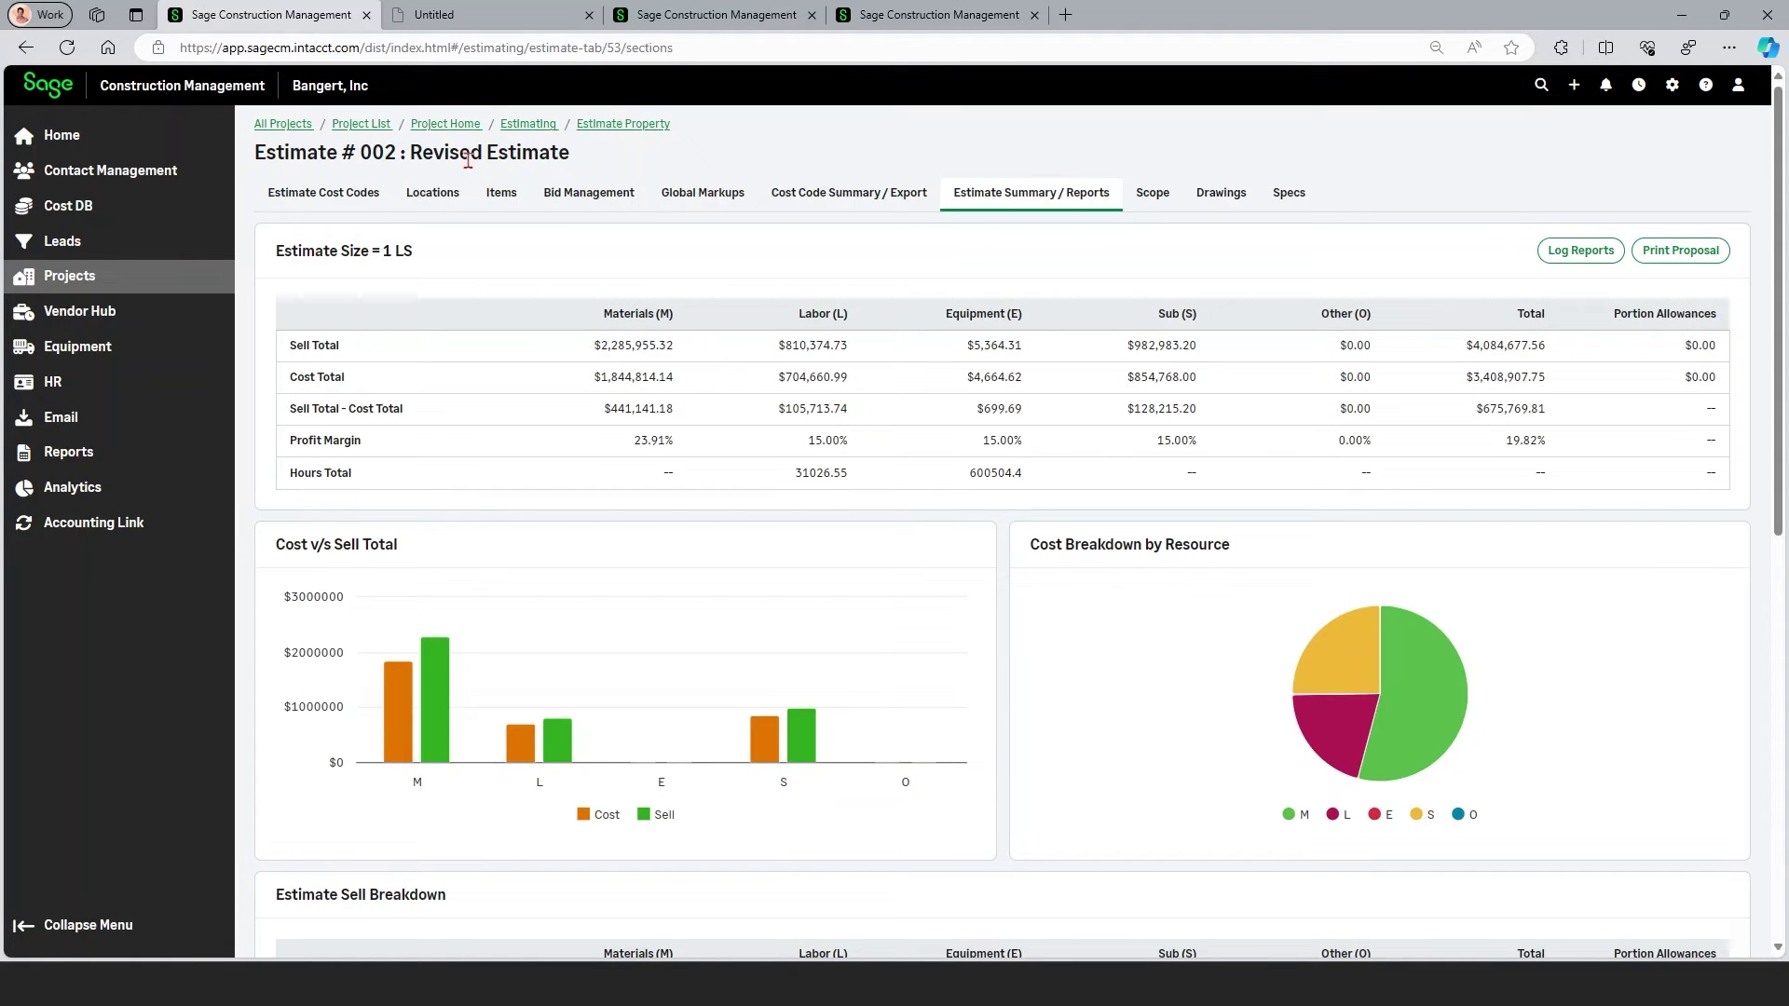
left_click(444, 125)
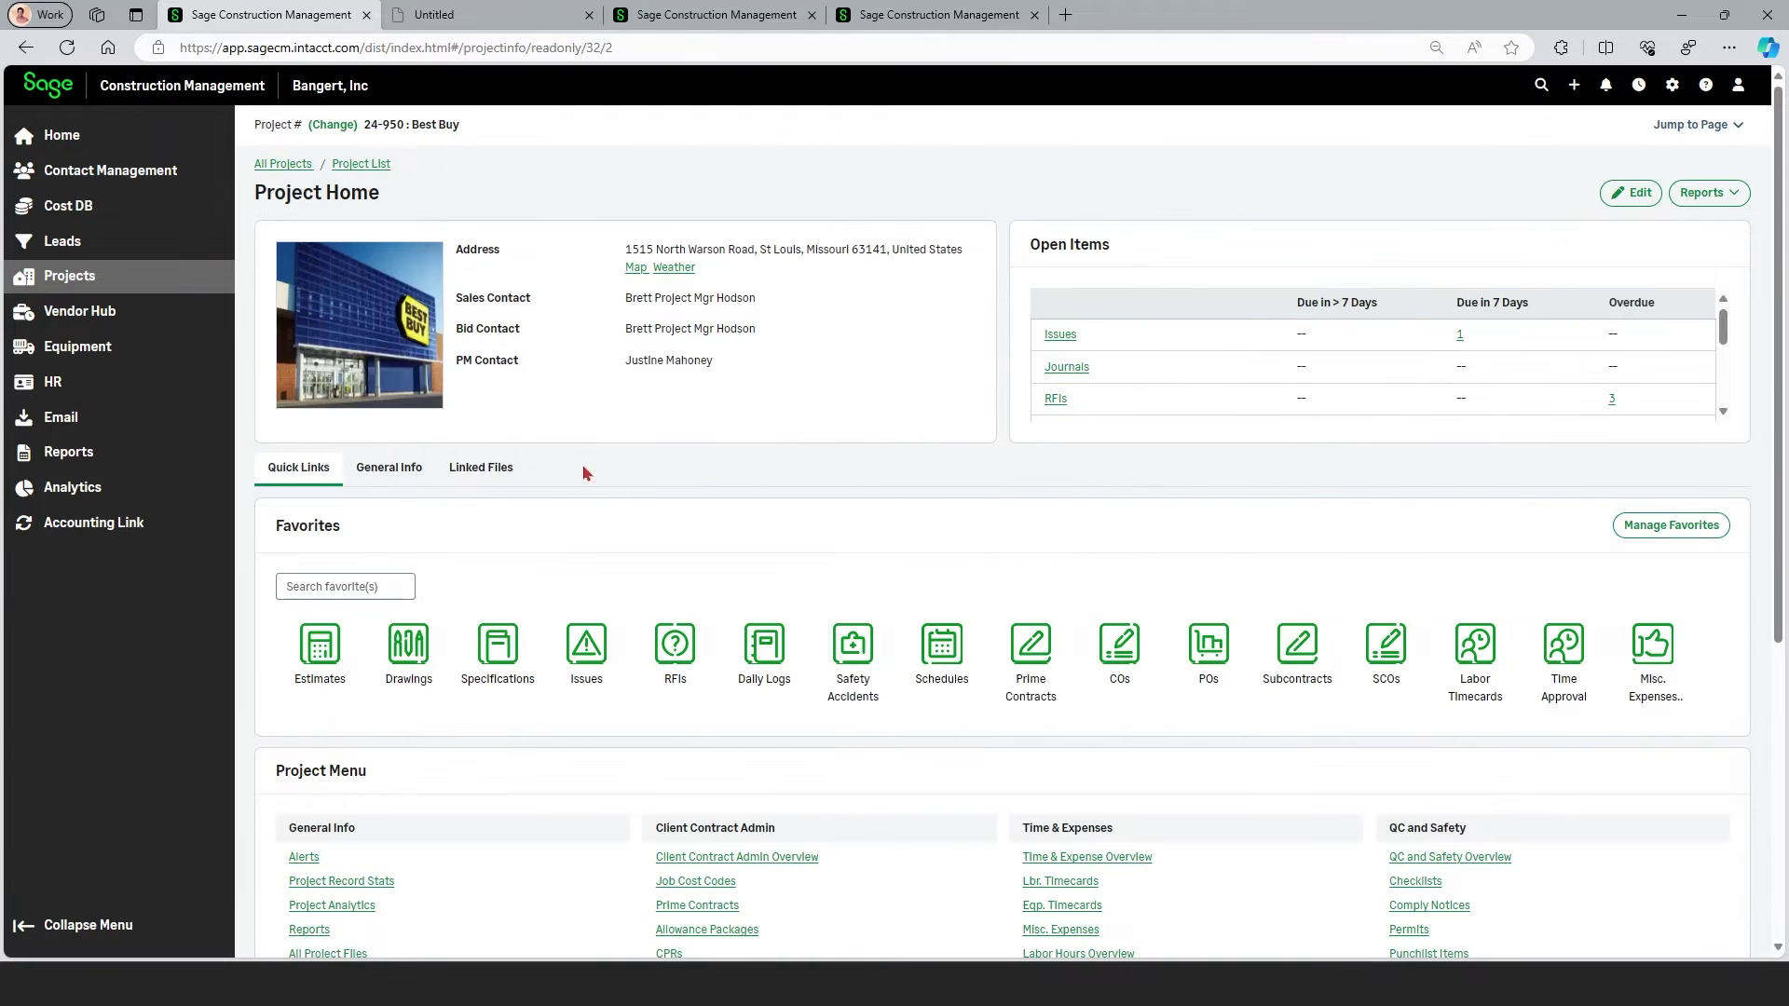
Open the project's prime contract 001, examine its details and original items, and return to the project home
left_click(1034, 683)
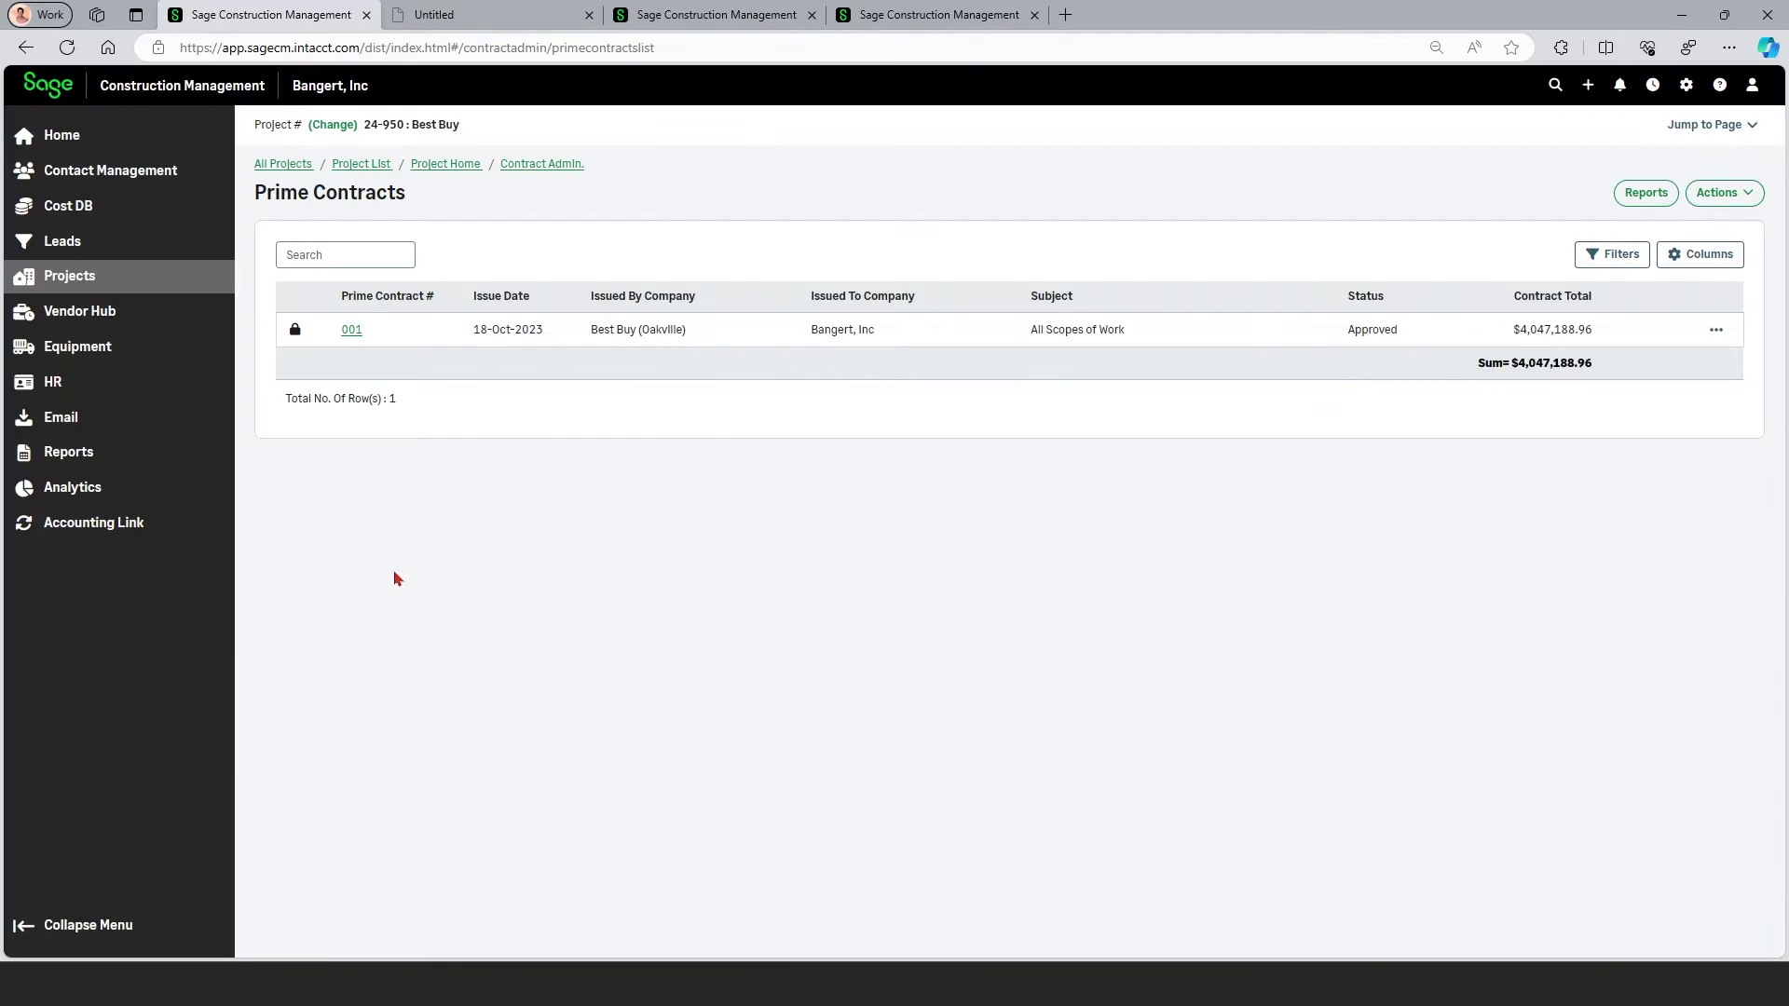
left_click(348, 332)
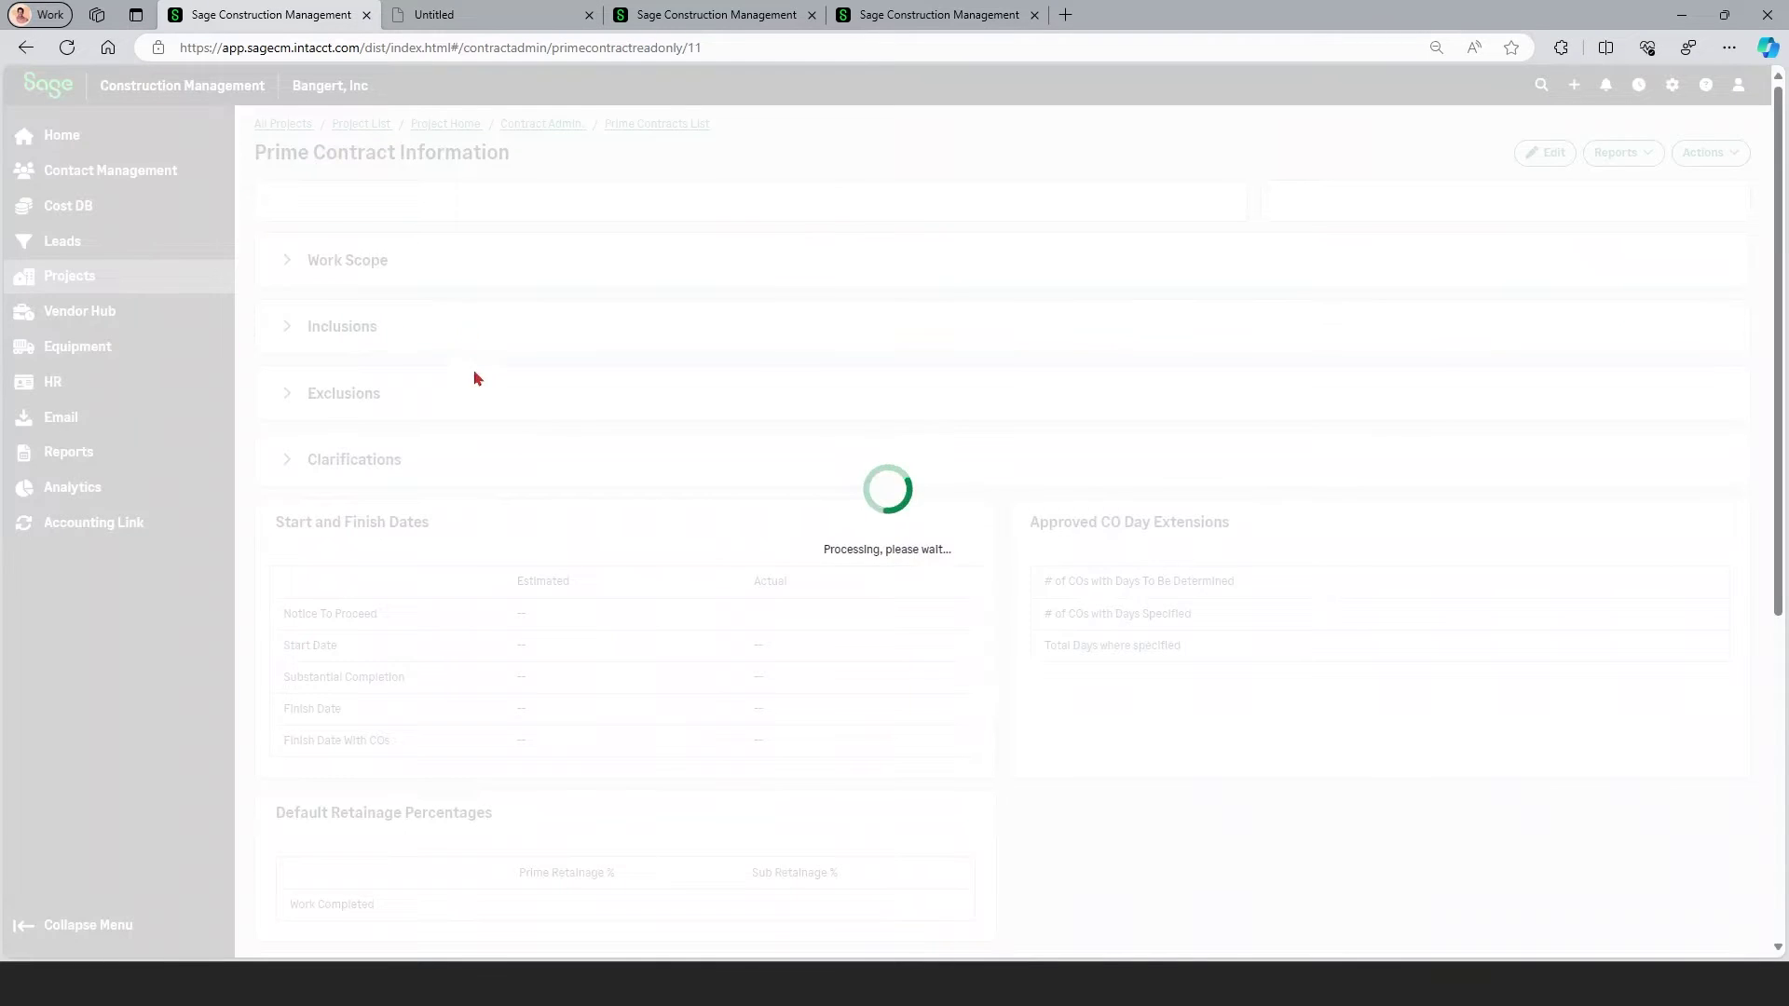
scroll(519, 531, "down", 7)
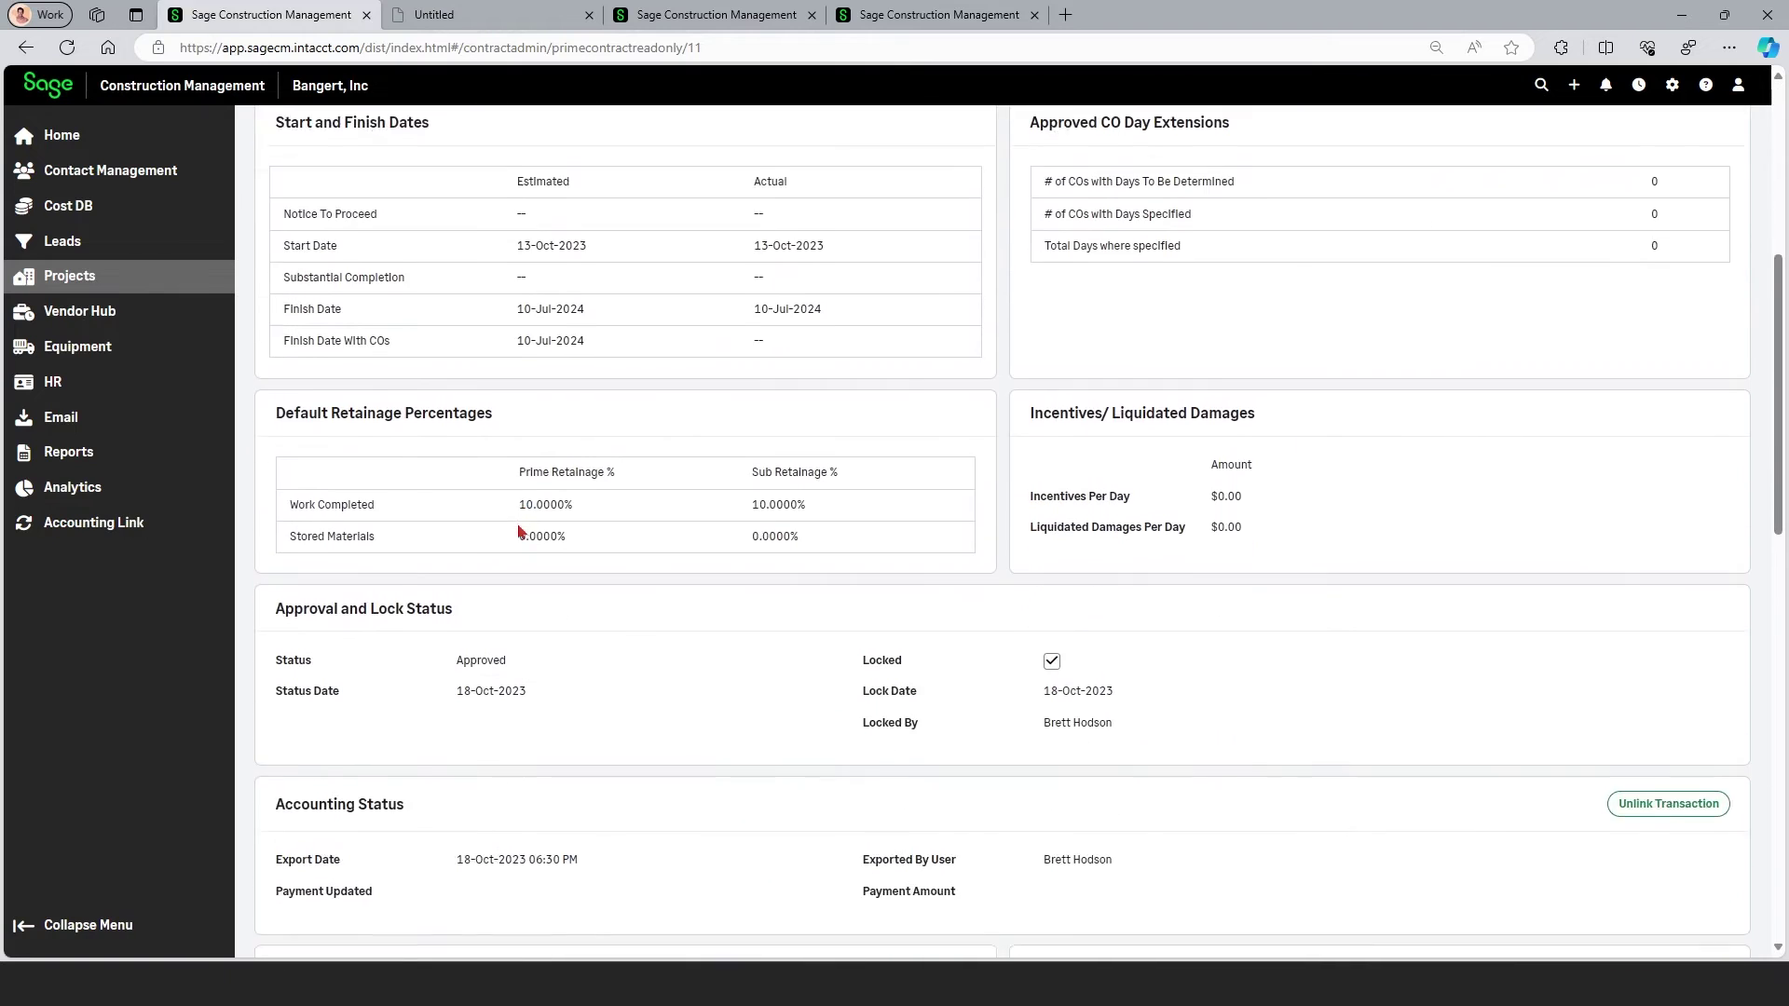
scroll(519, 531, "down", 1)
left_click(388, 756)
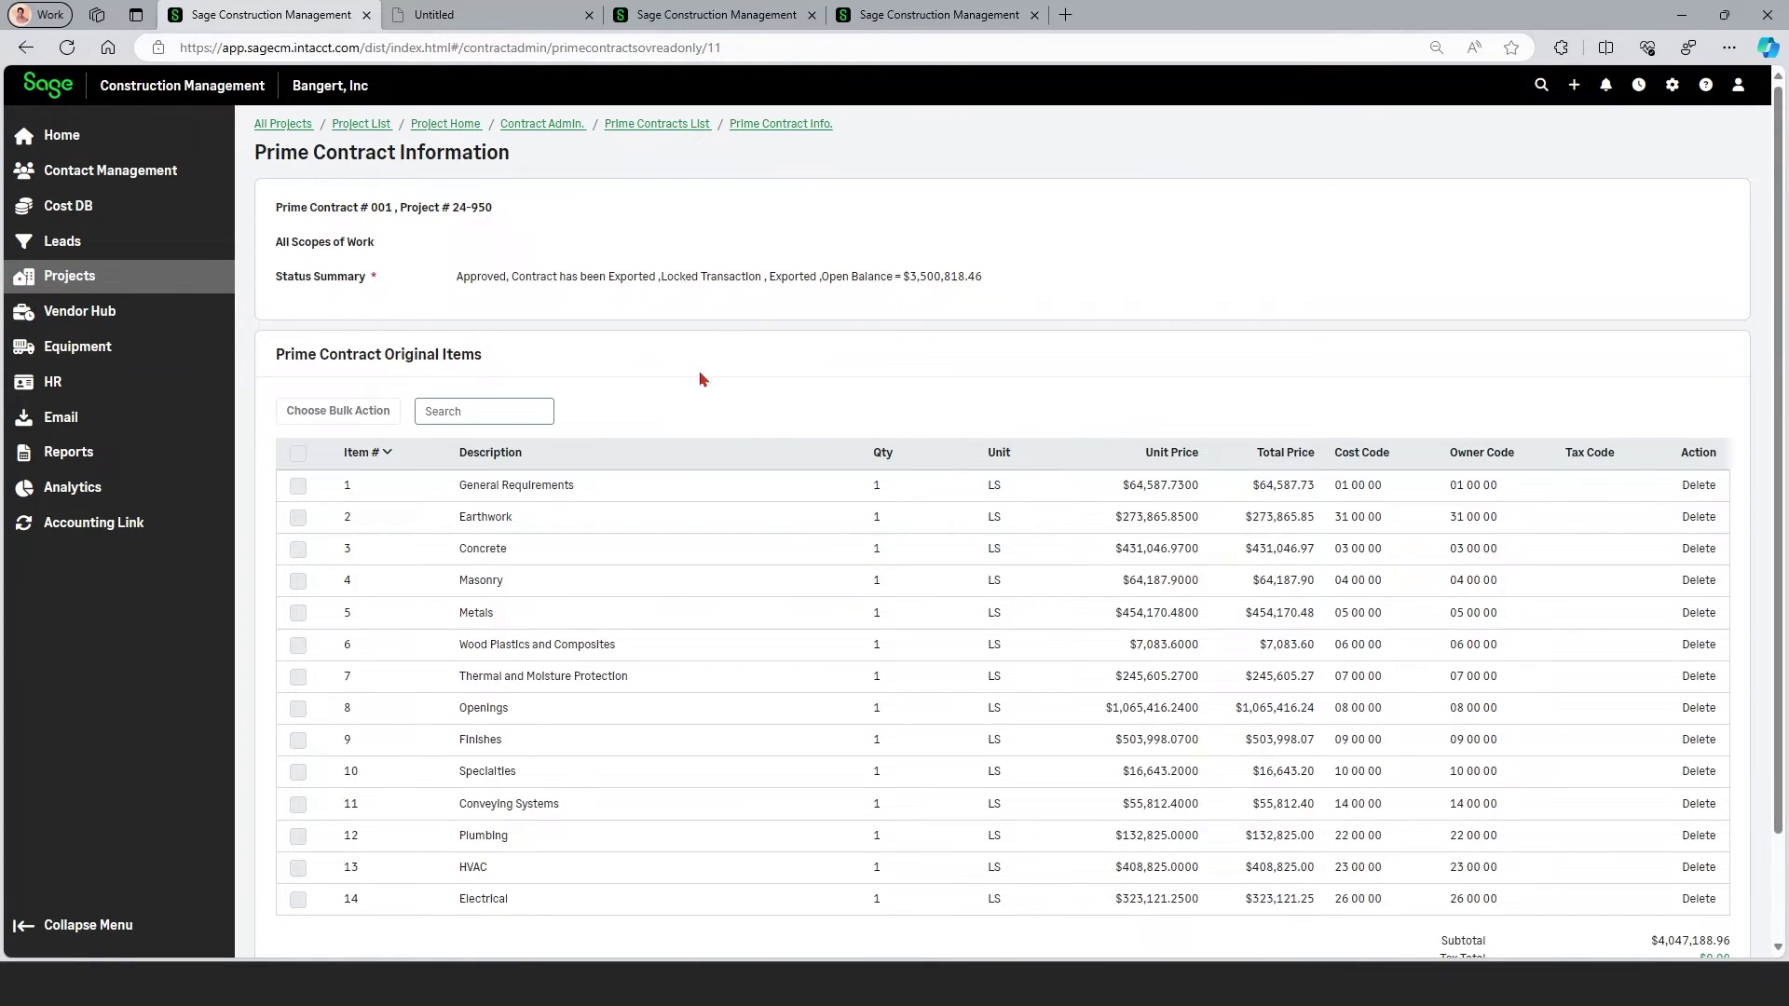
left_click(559, 127)
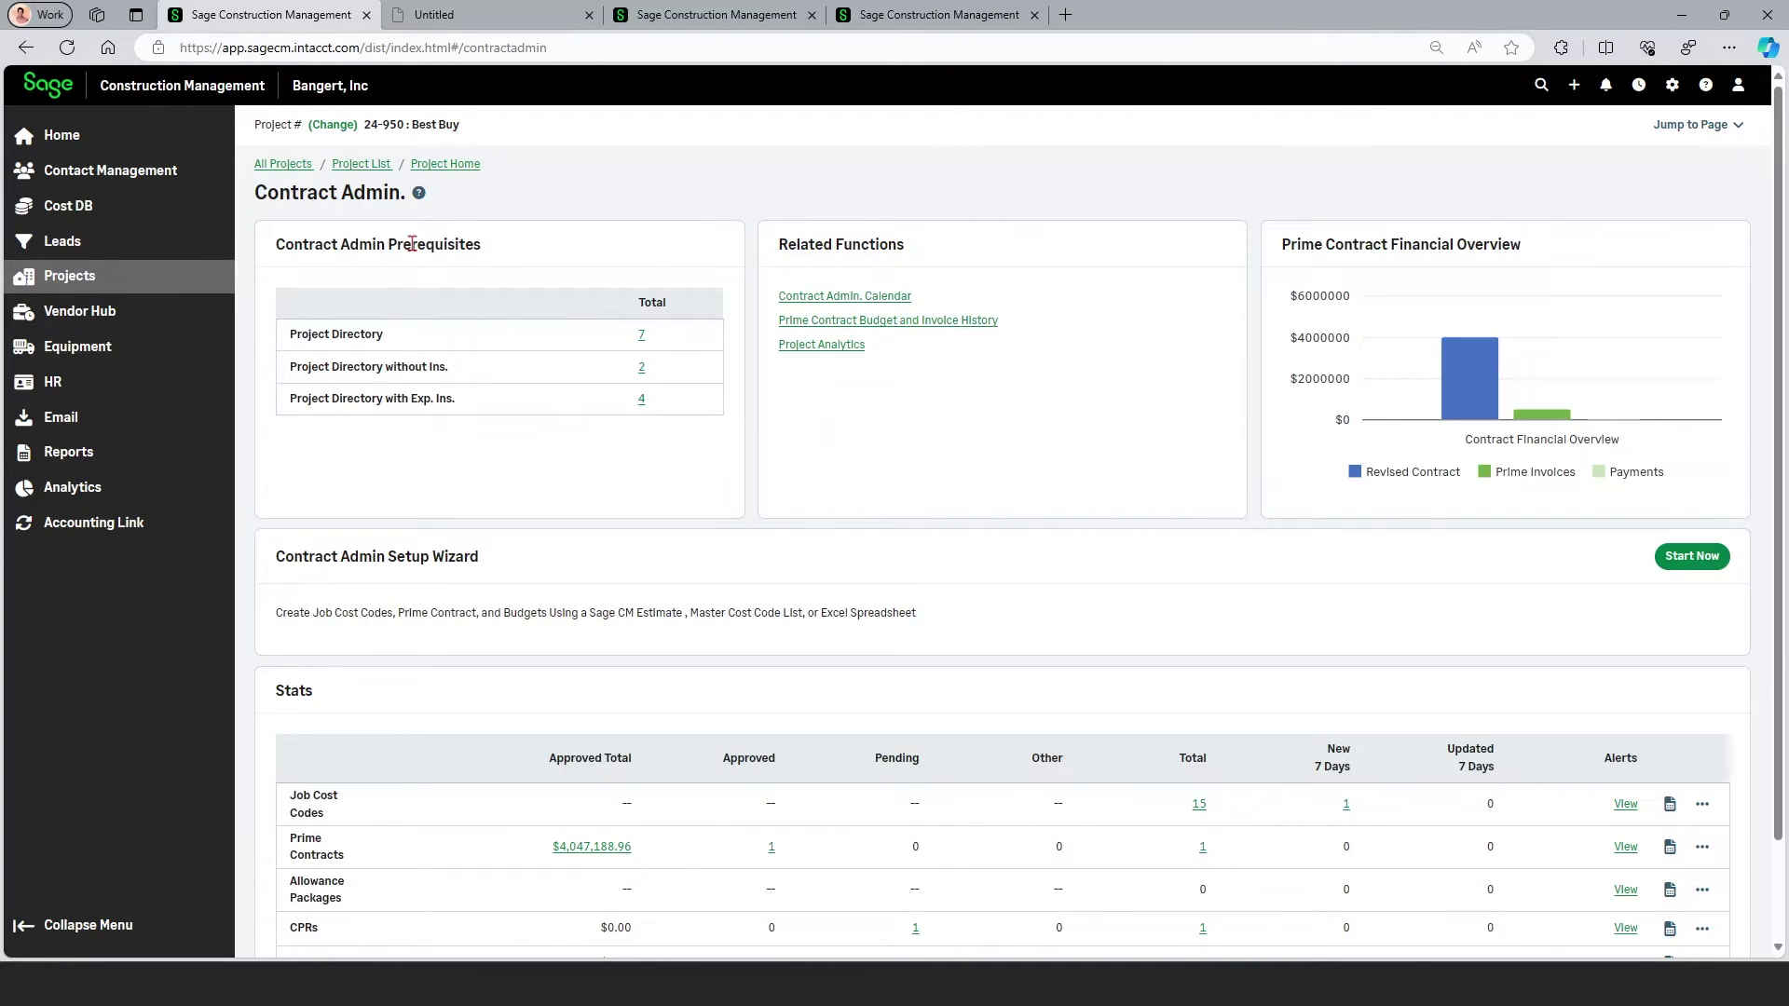
left_click(446, 165)
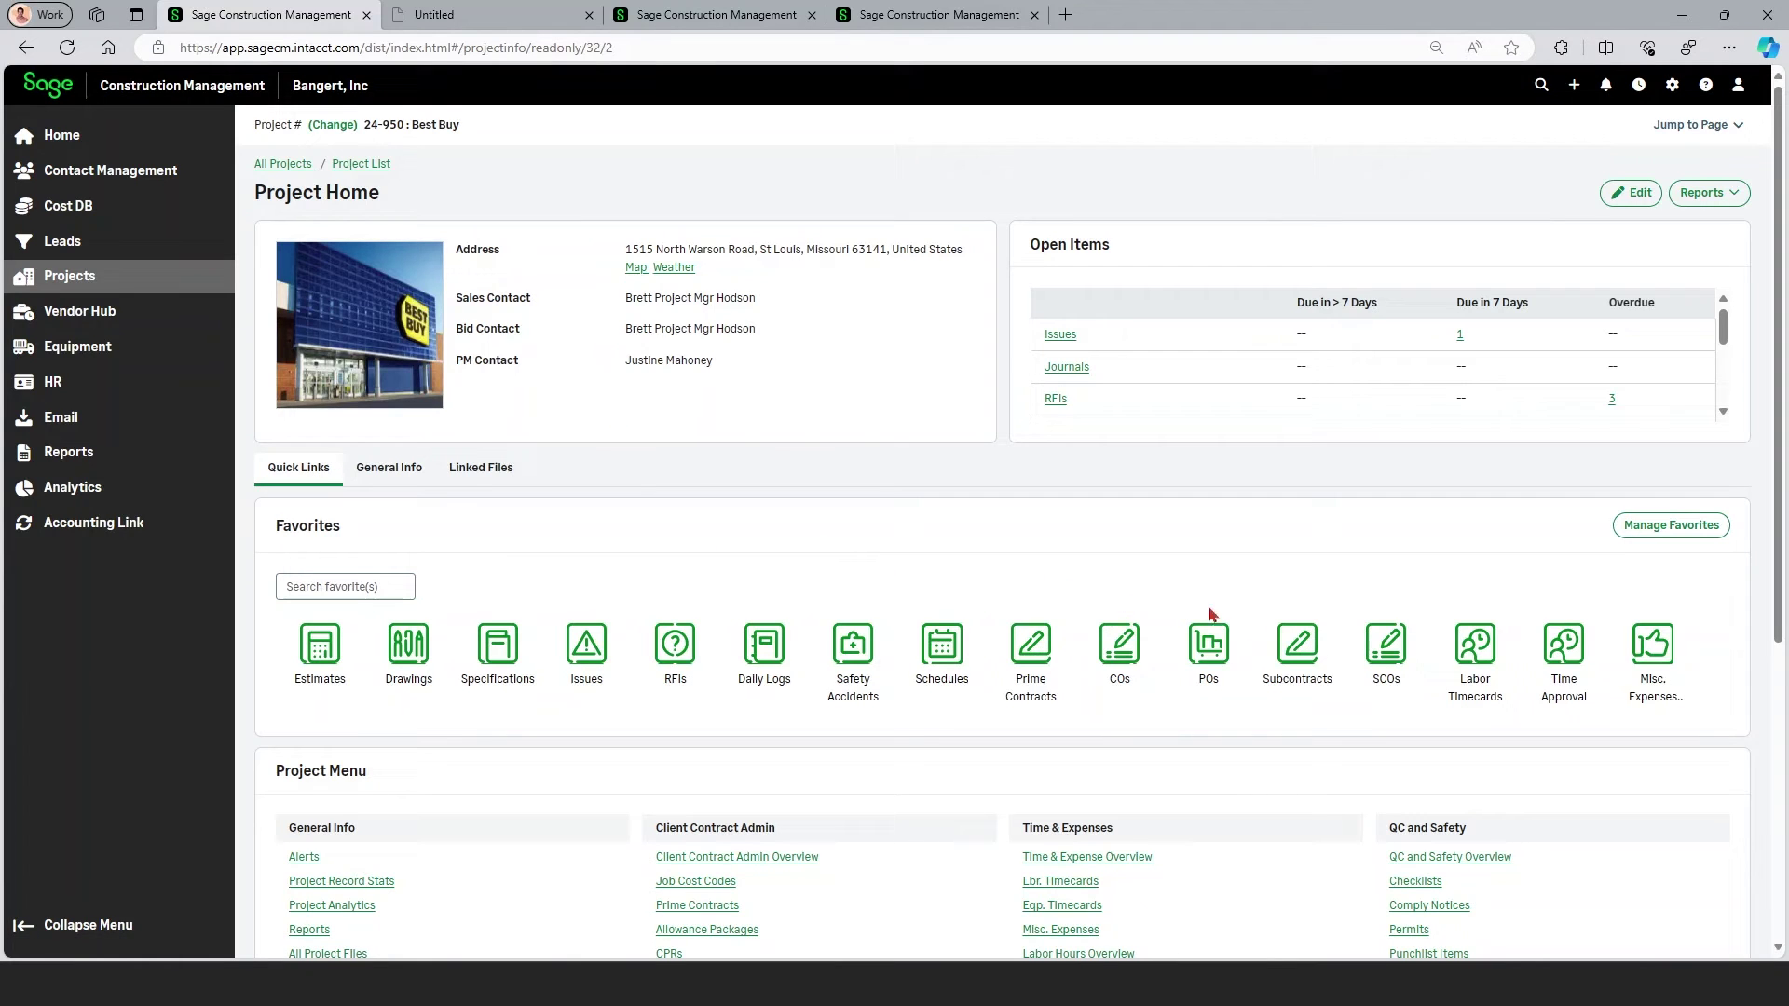
Open subcontract 008, Plumbing for Penthouse, and examine its dates, retainage, approval status and original items
left_click(1301, 689)
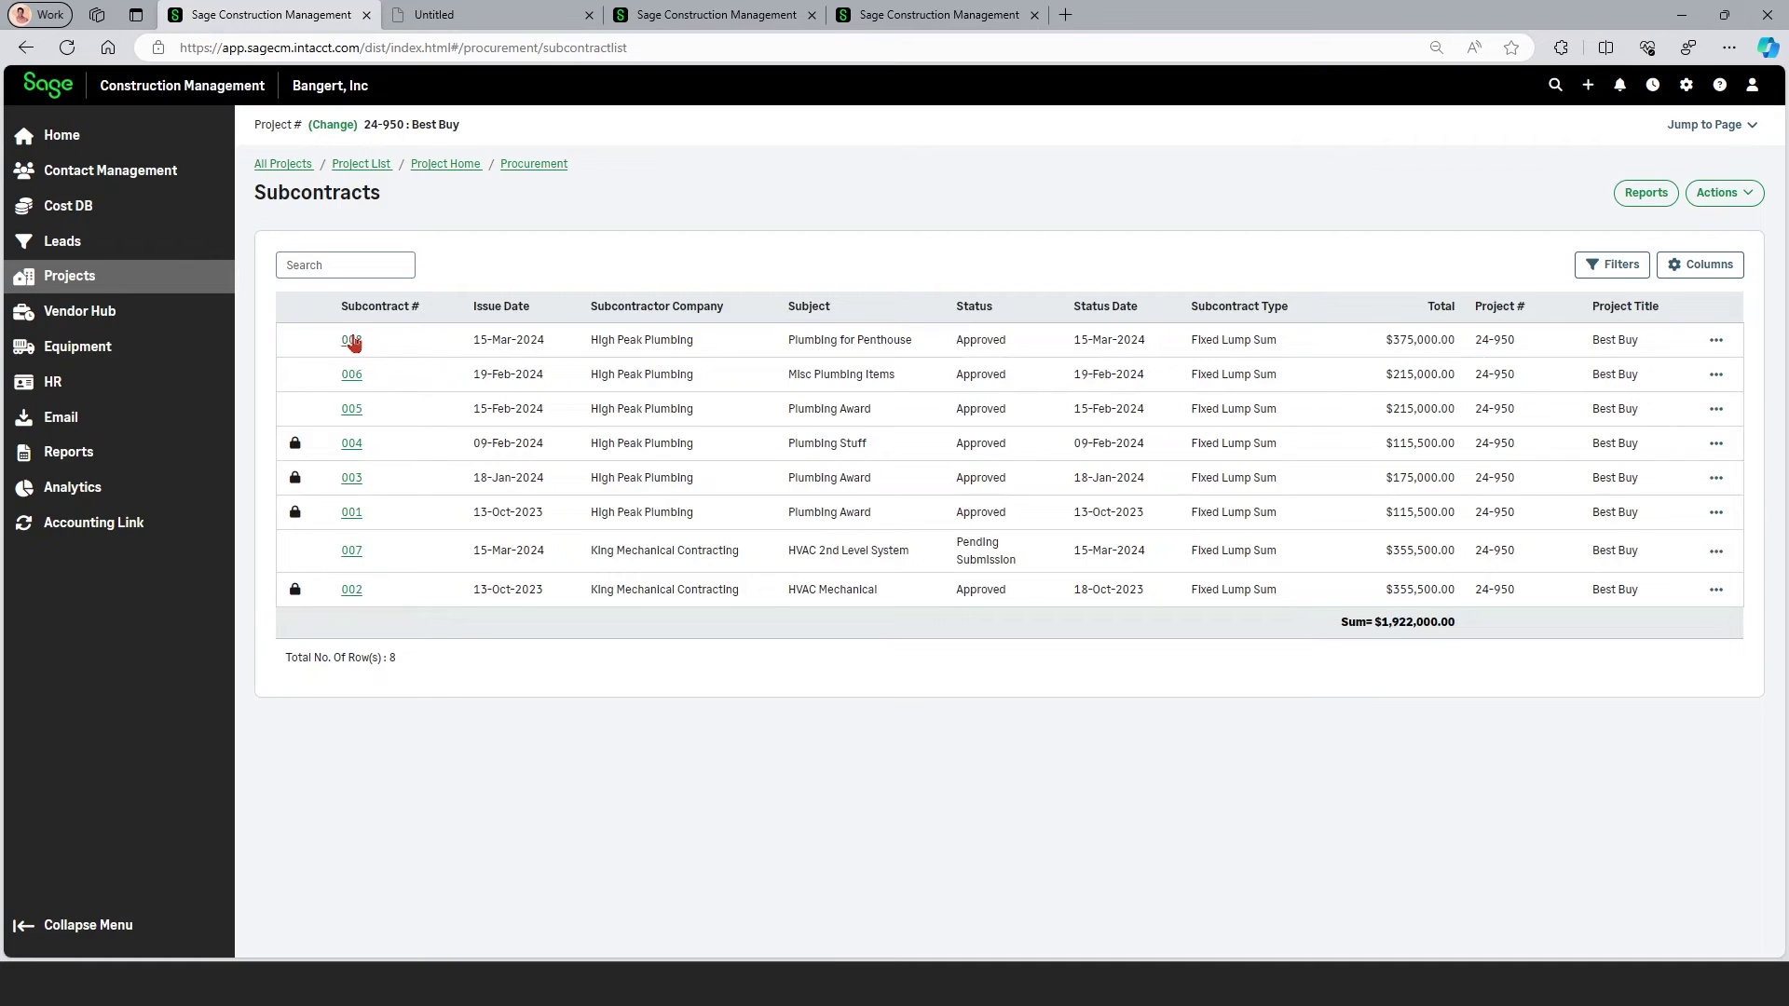
left_click(352, 341)
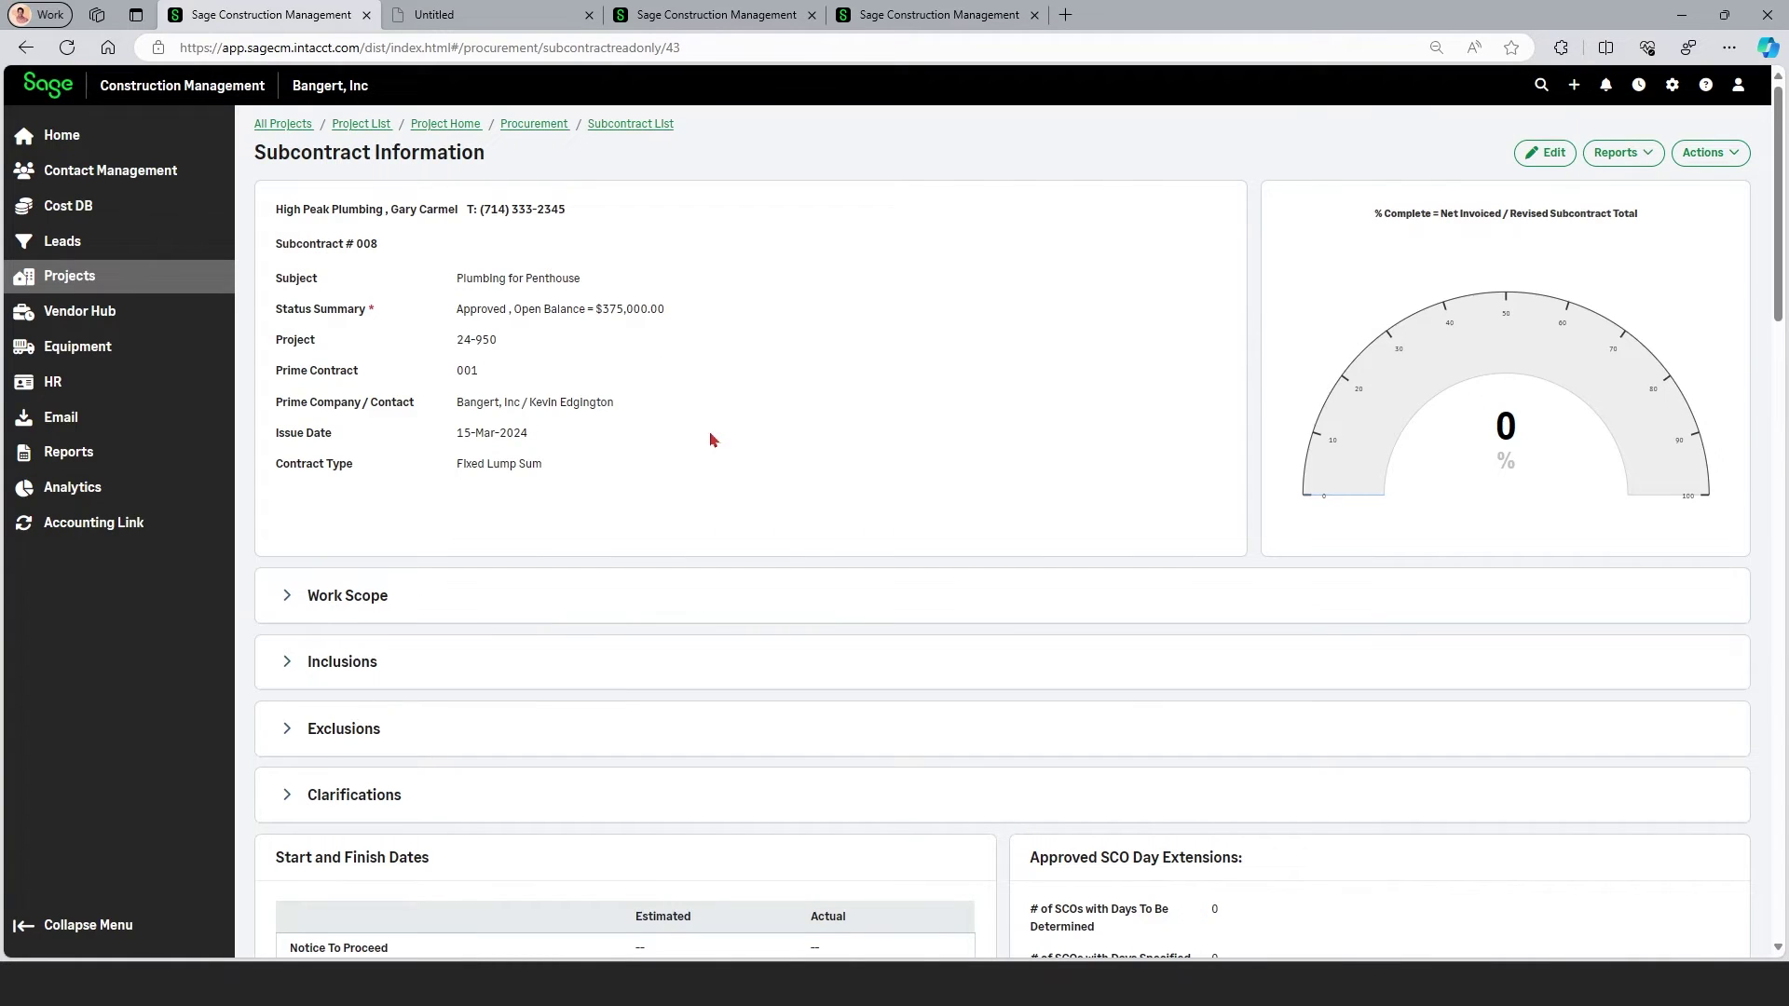
scroll(717, 445, "down", 6)
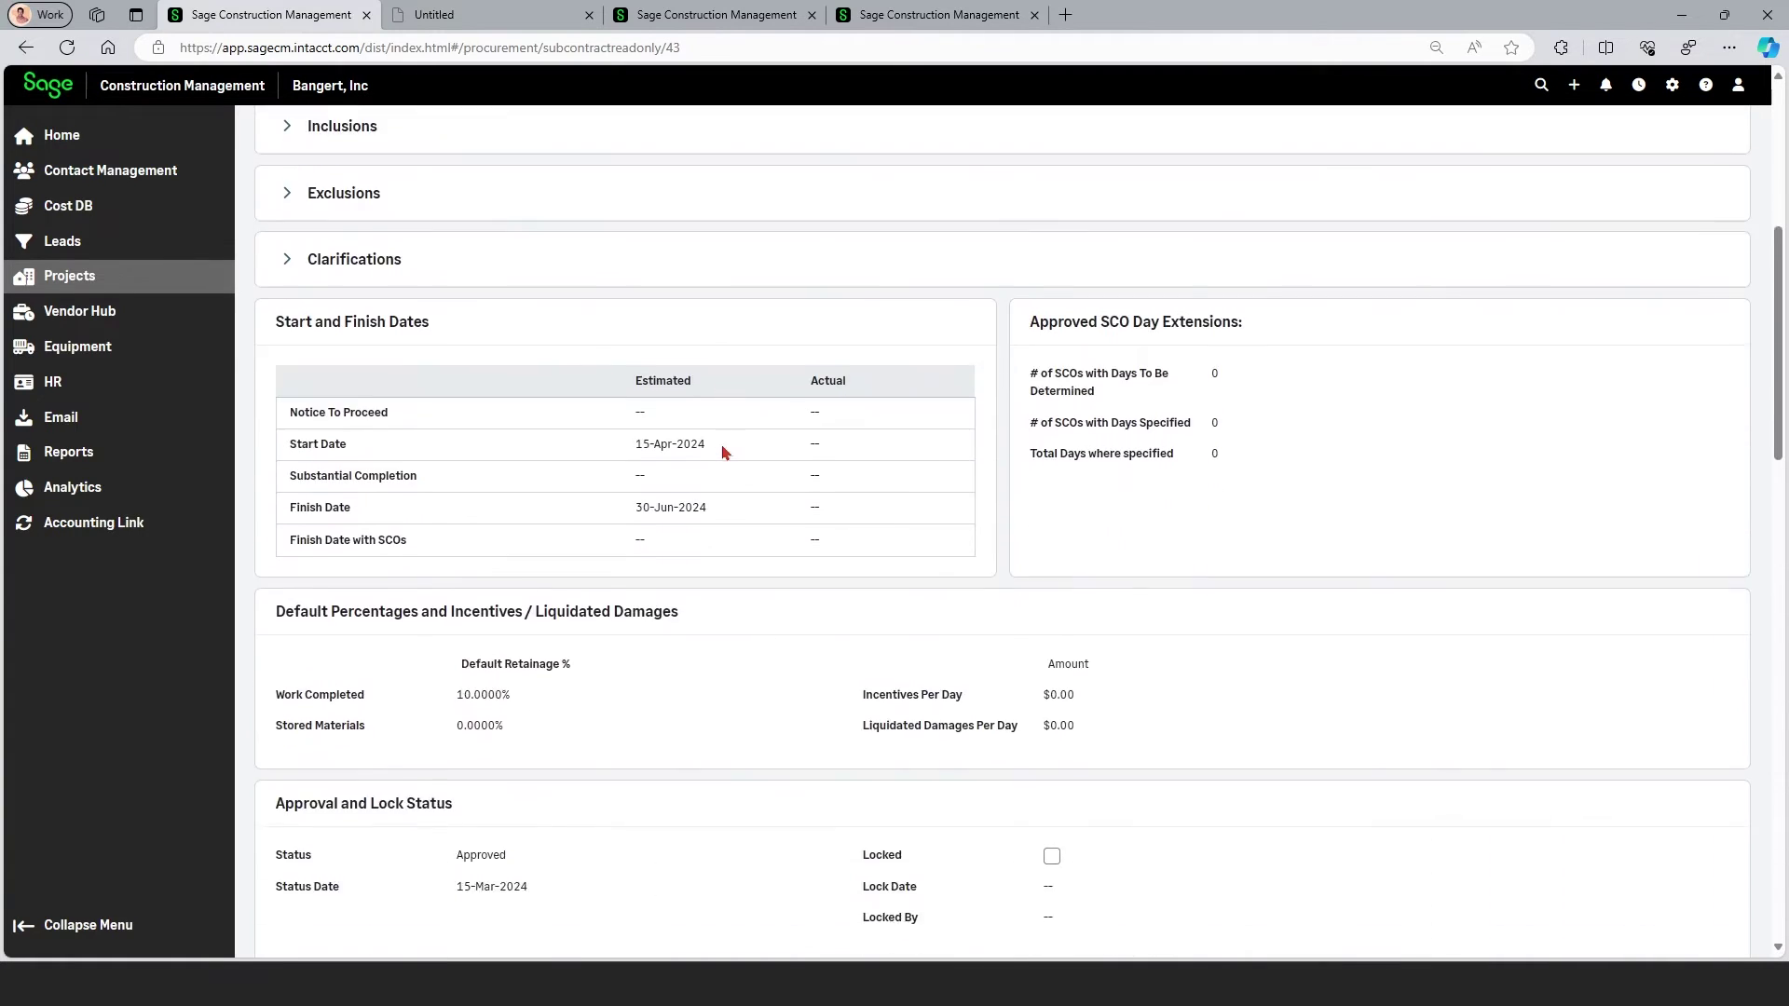
scroll(723, 451, "down", 6)
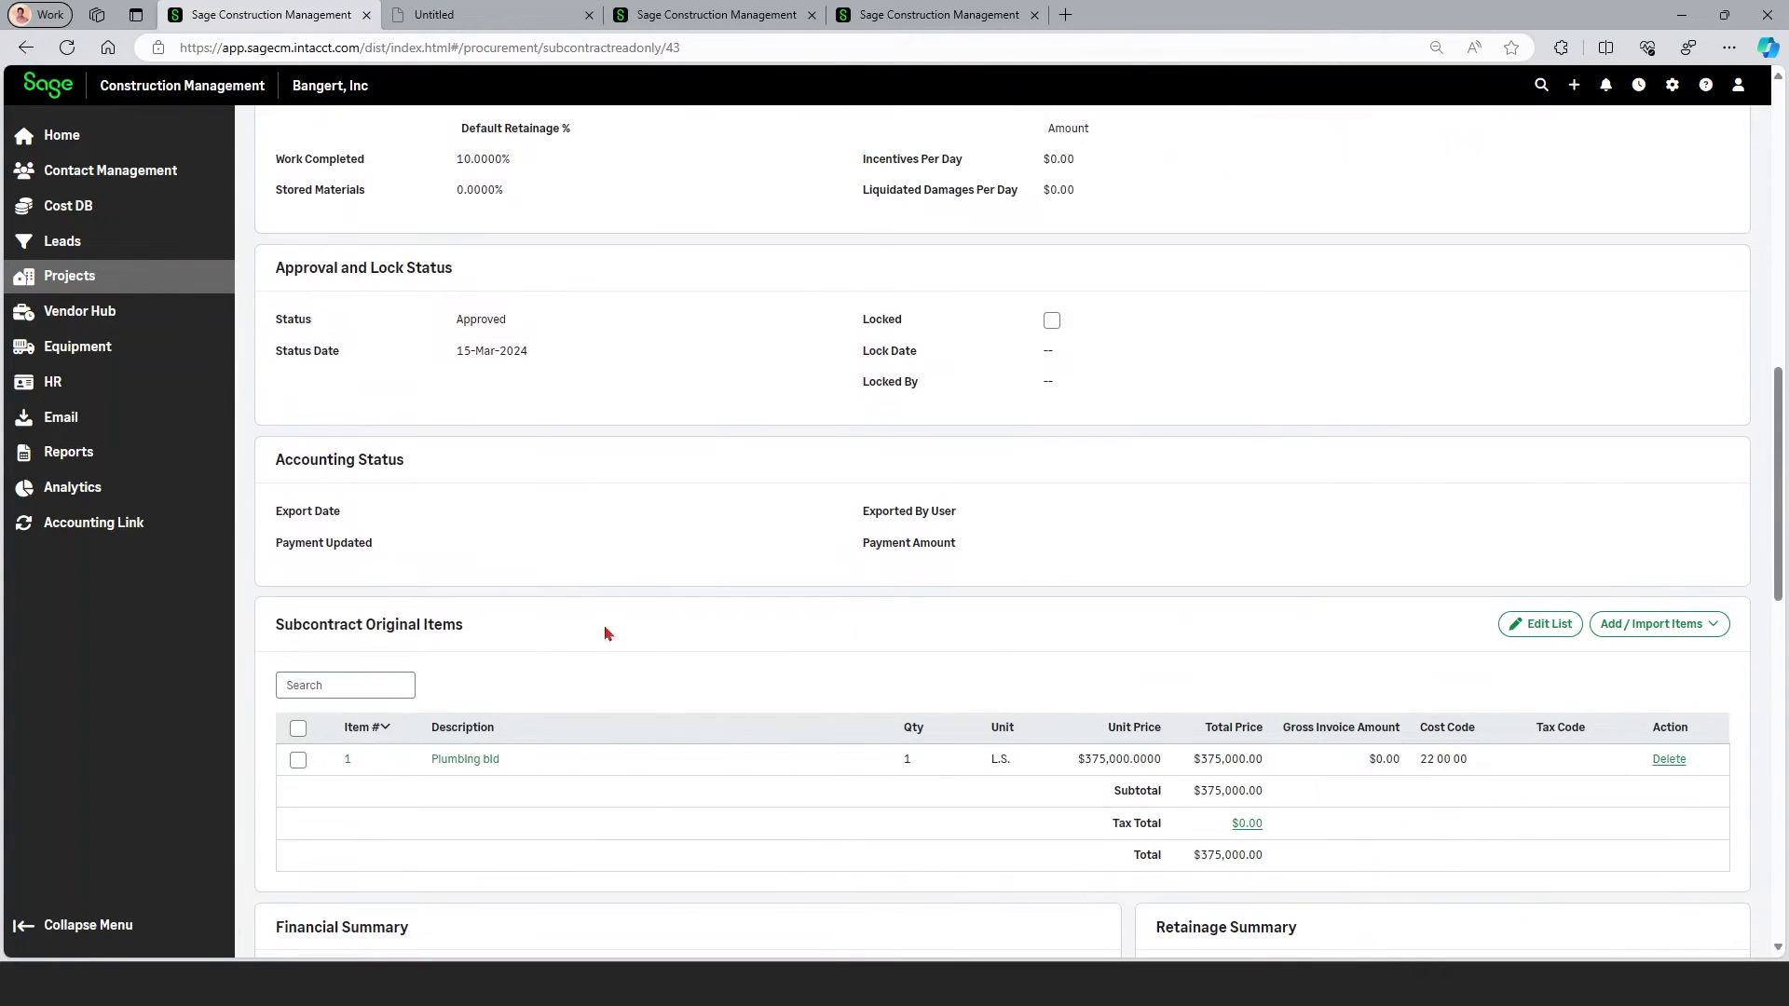
scroll(1438, 795, "up", 12)
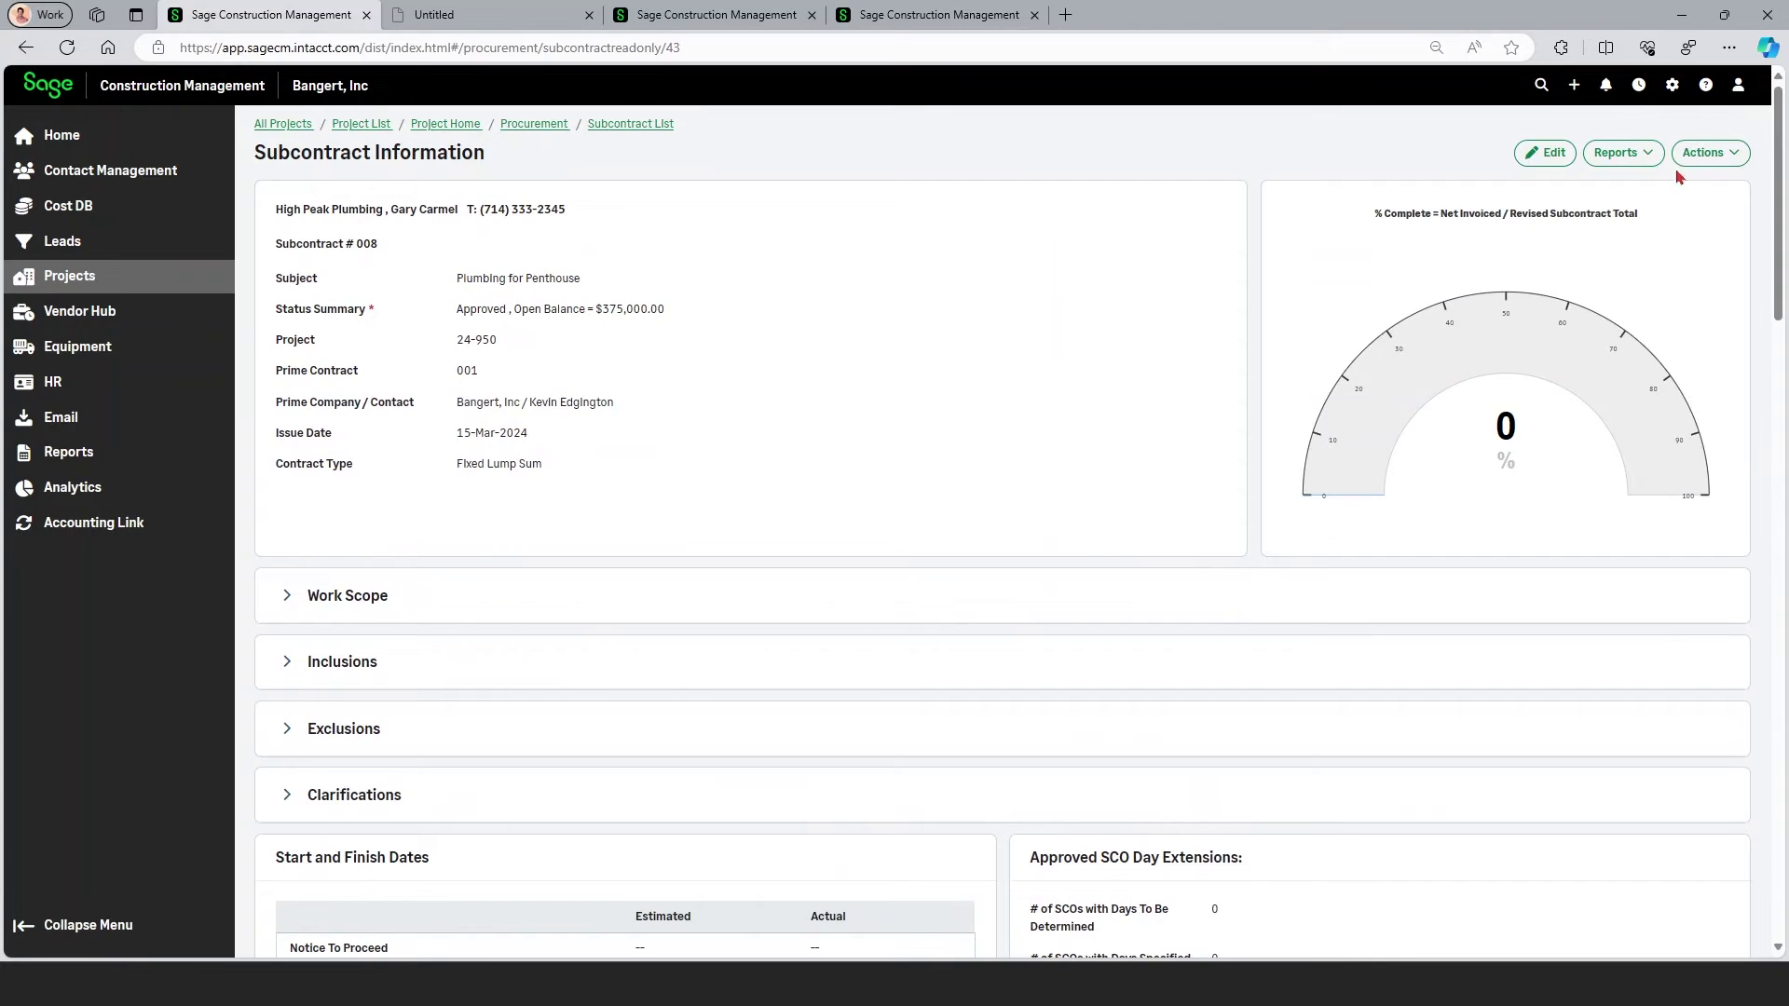
Generate the Subcontract Details report with the Default template and .DOC (Word 2003) export, and read through the document
left_click(1626, 153)
left_click(1593, 192)
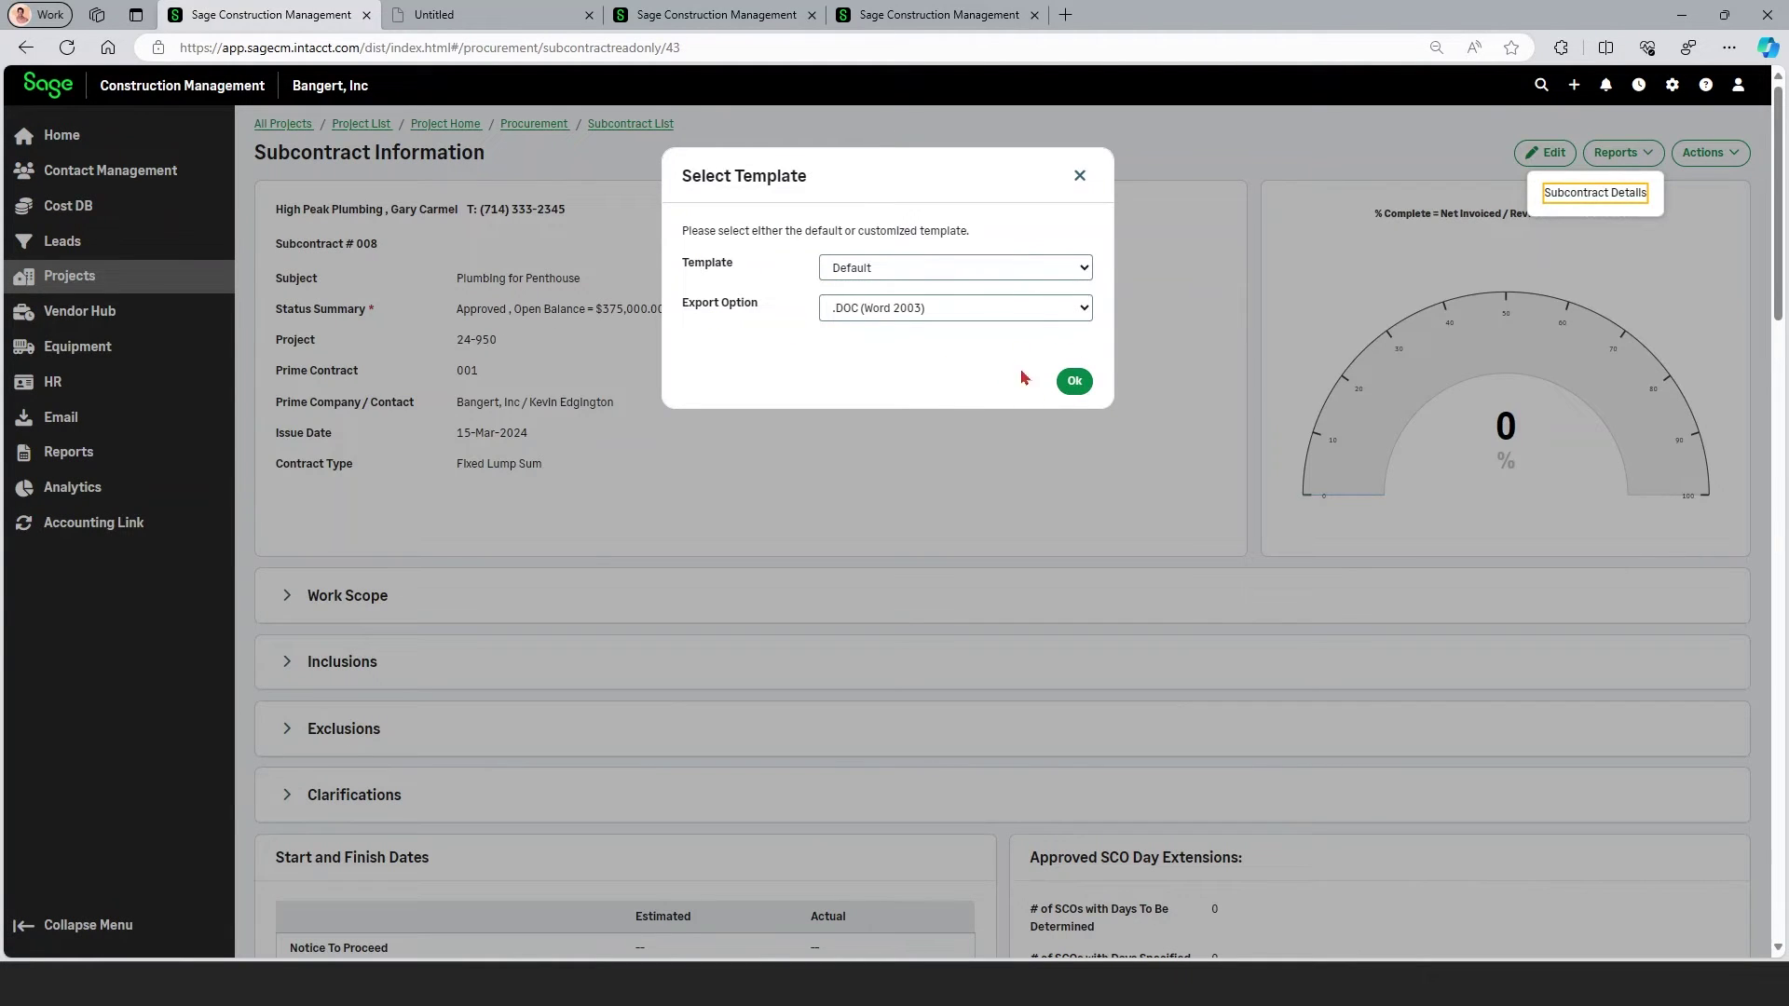
left_click(1074, 382)
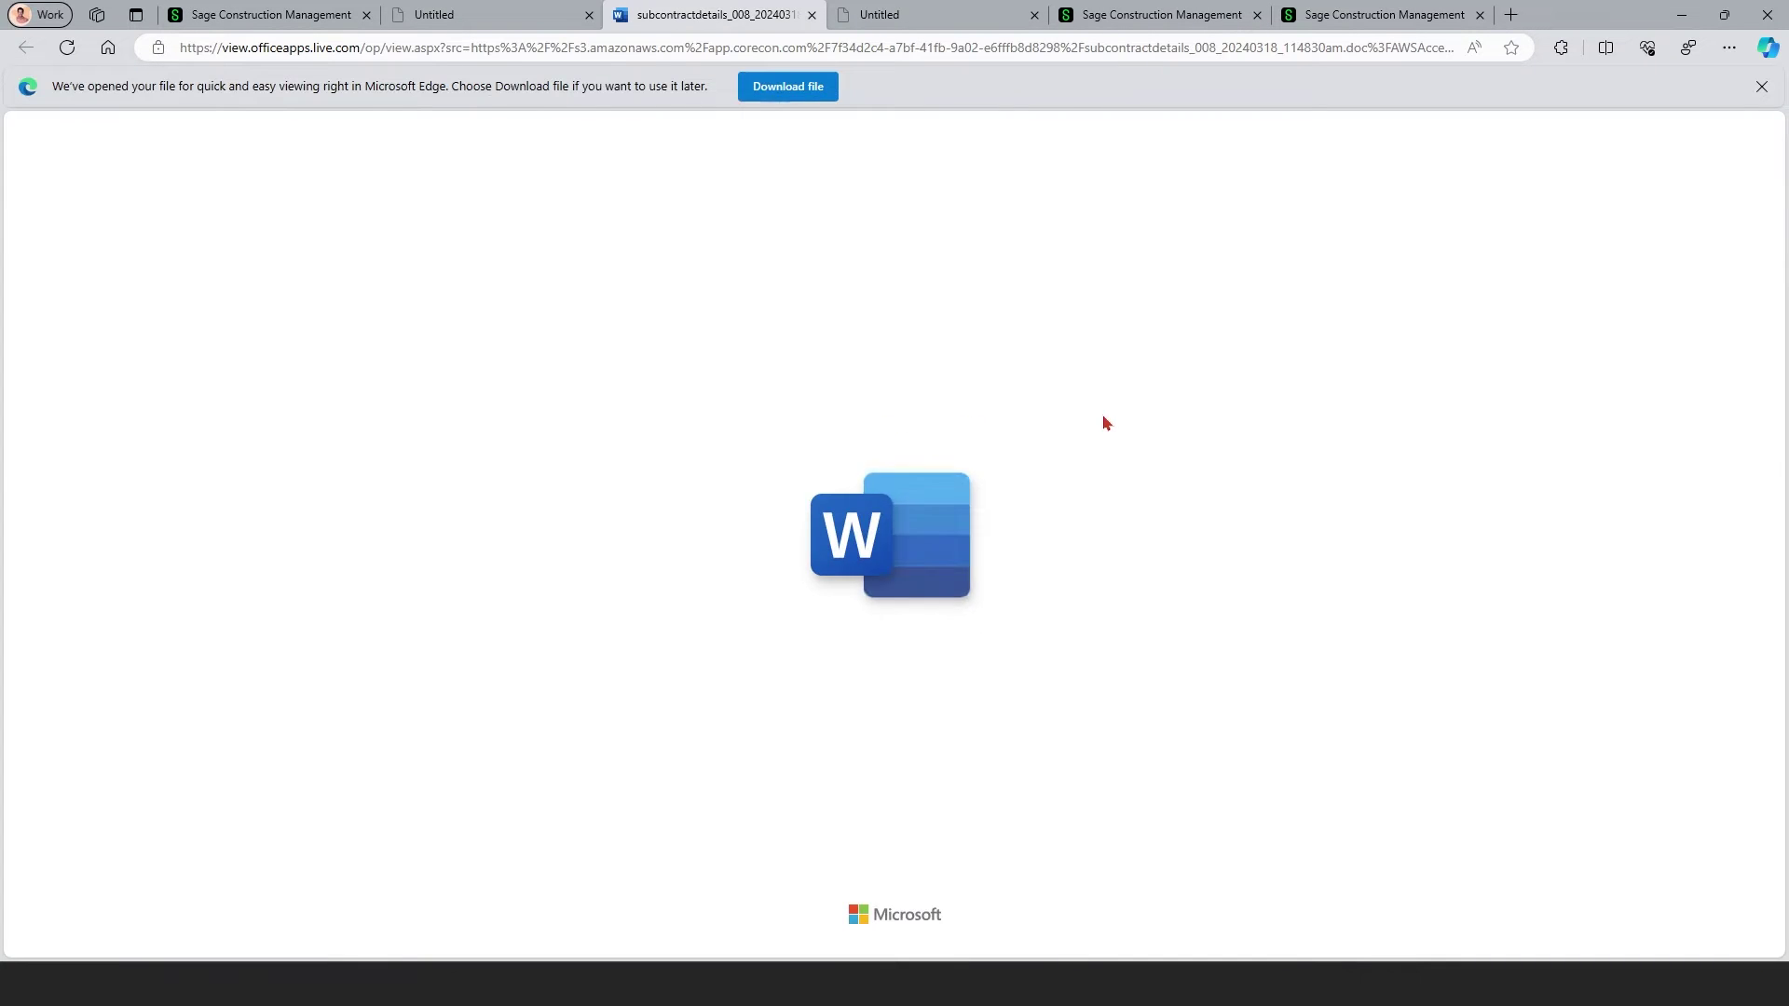
scroll(354, 428, "down", 3)
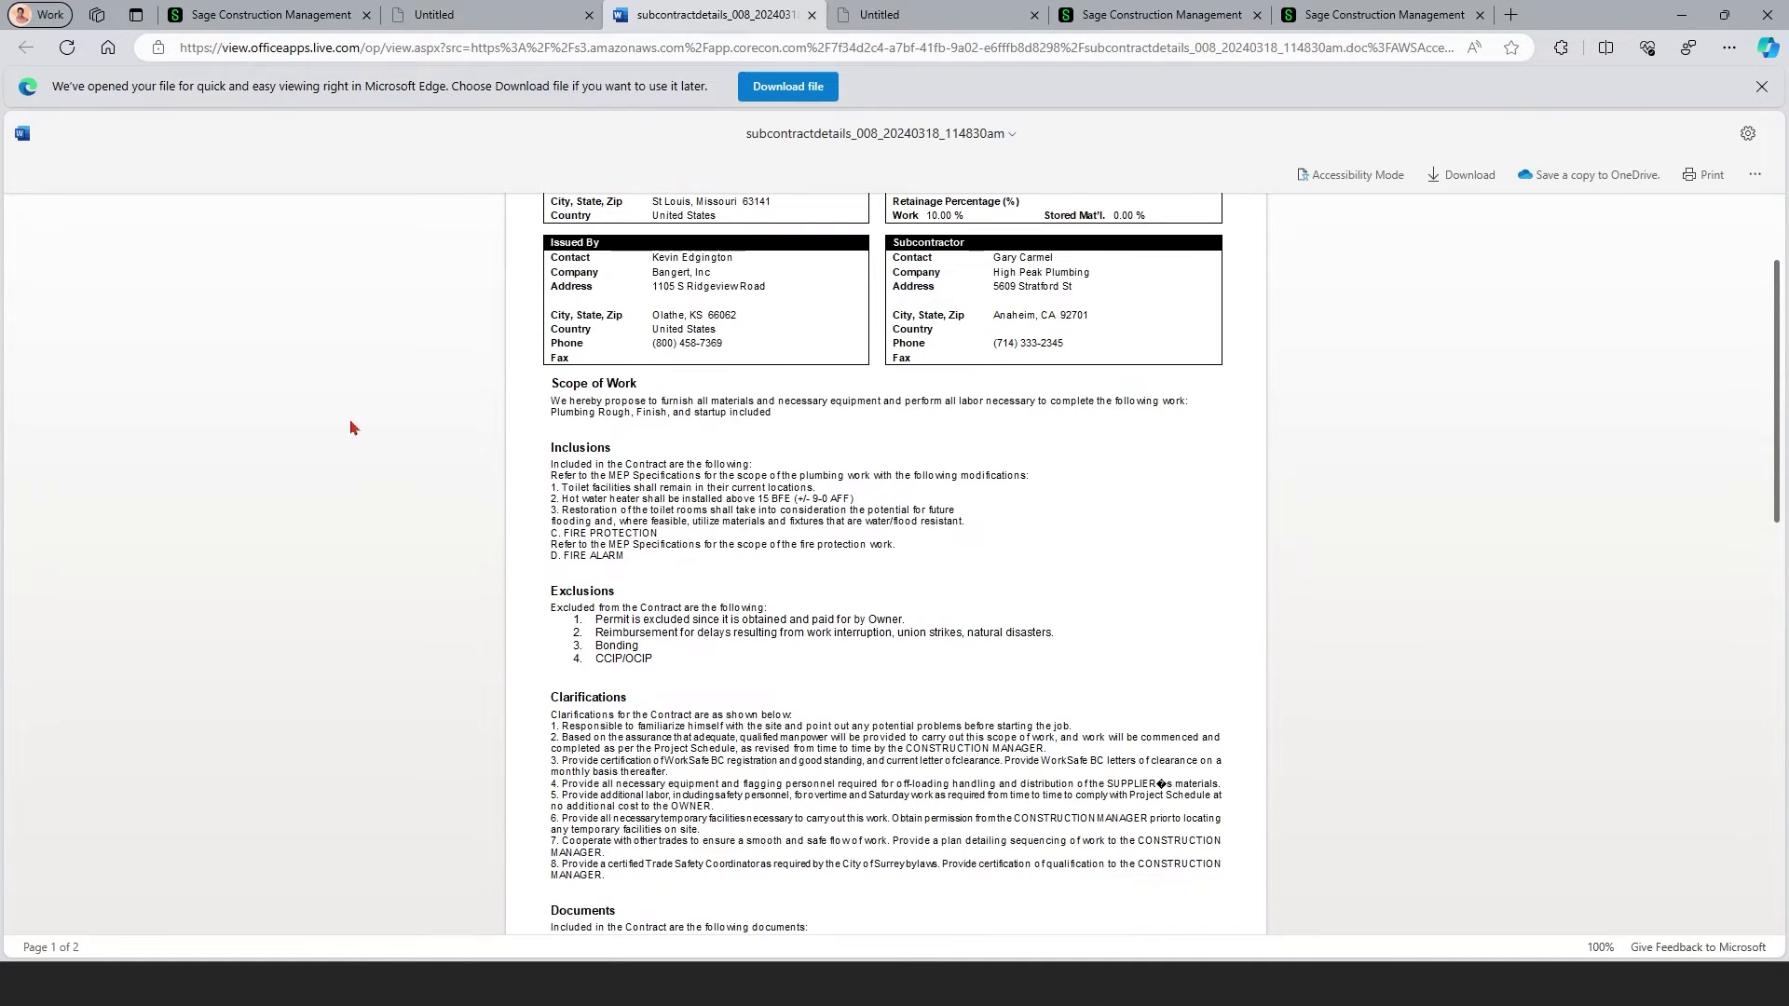
scroll(351, 428, "down", 5)
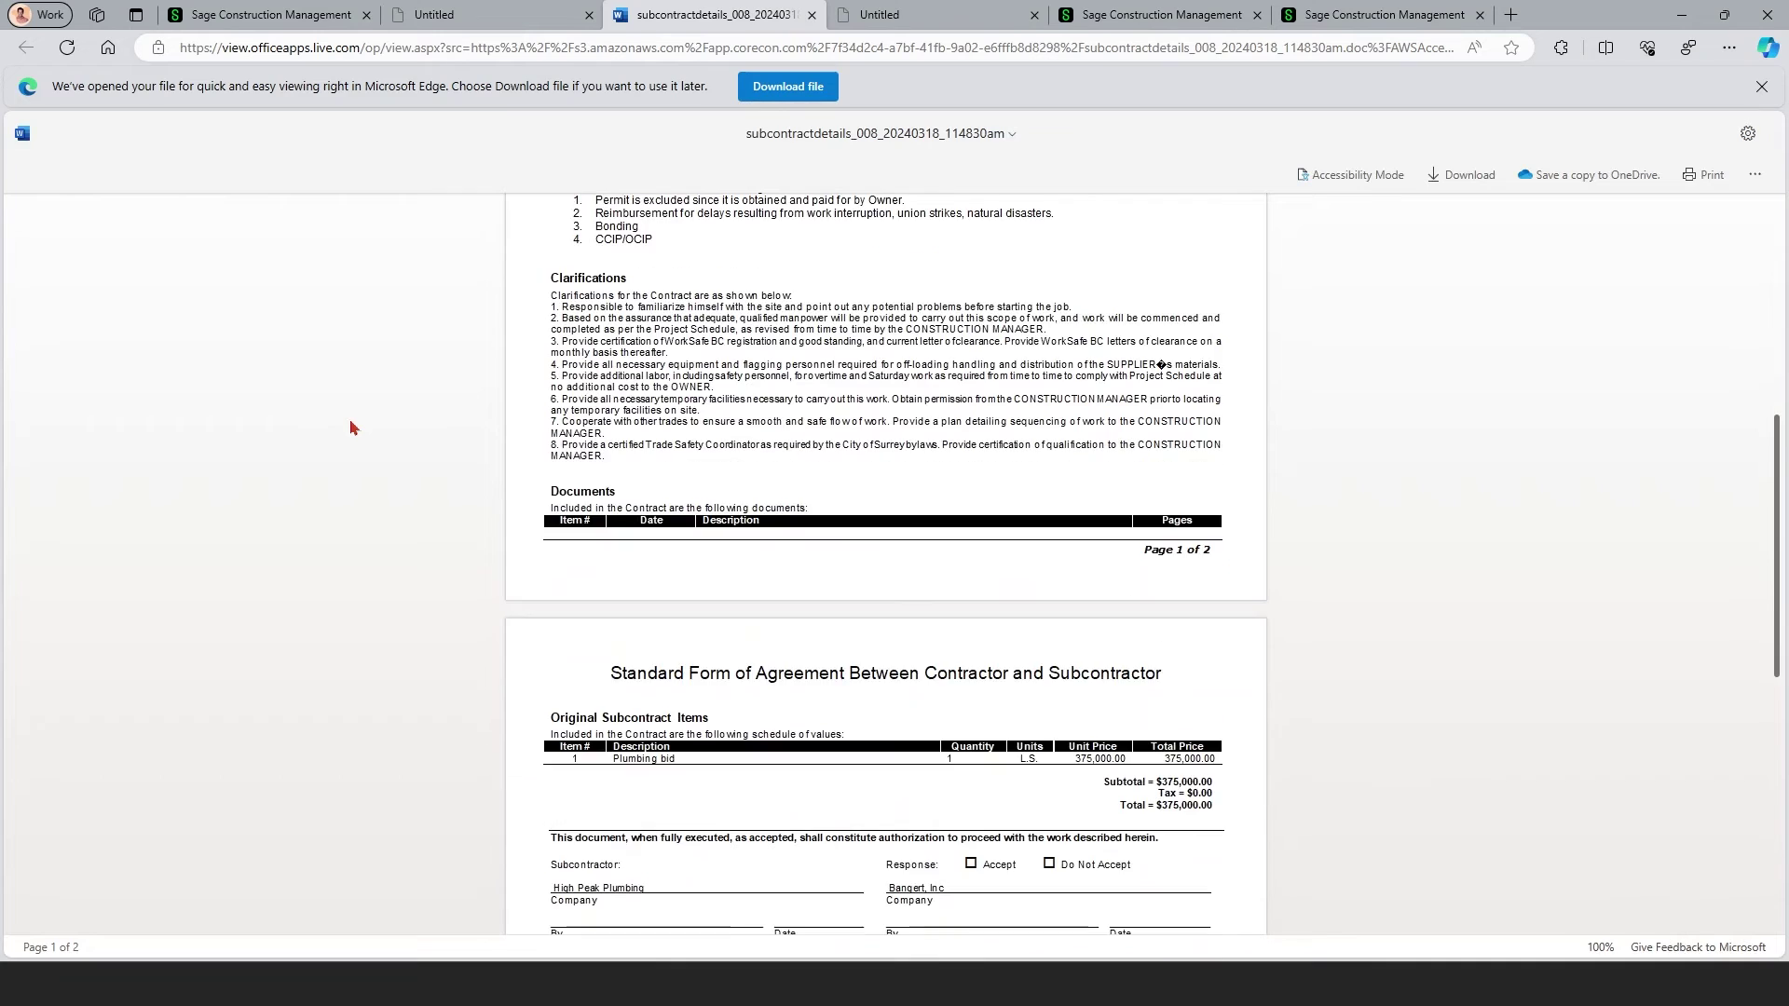
scroll(351, 428, "down", 3)
scroll(352, 428, "up", 8)
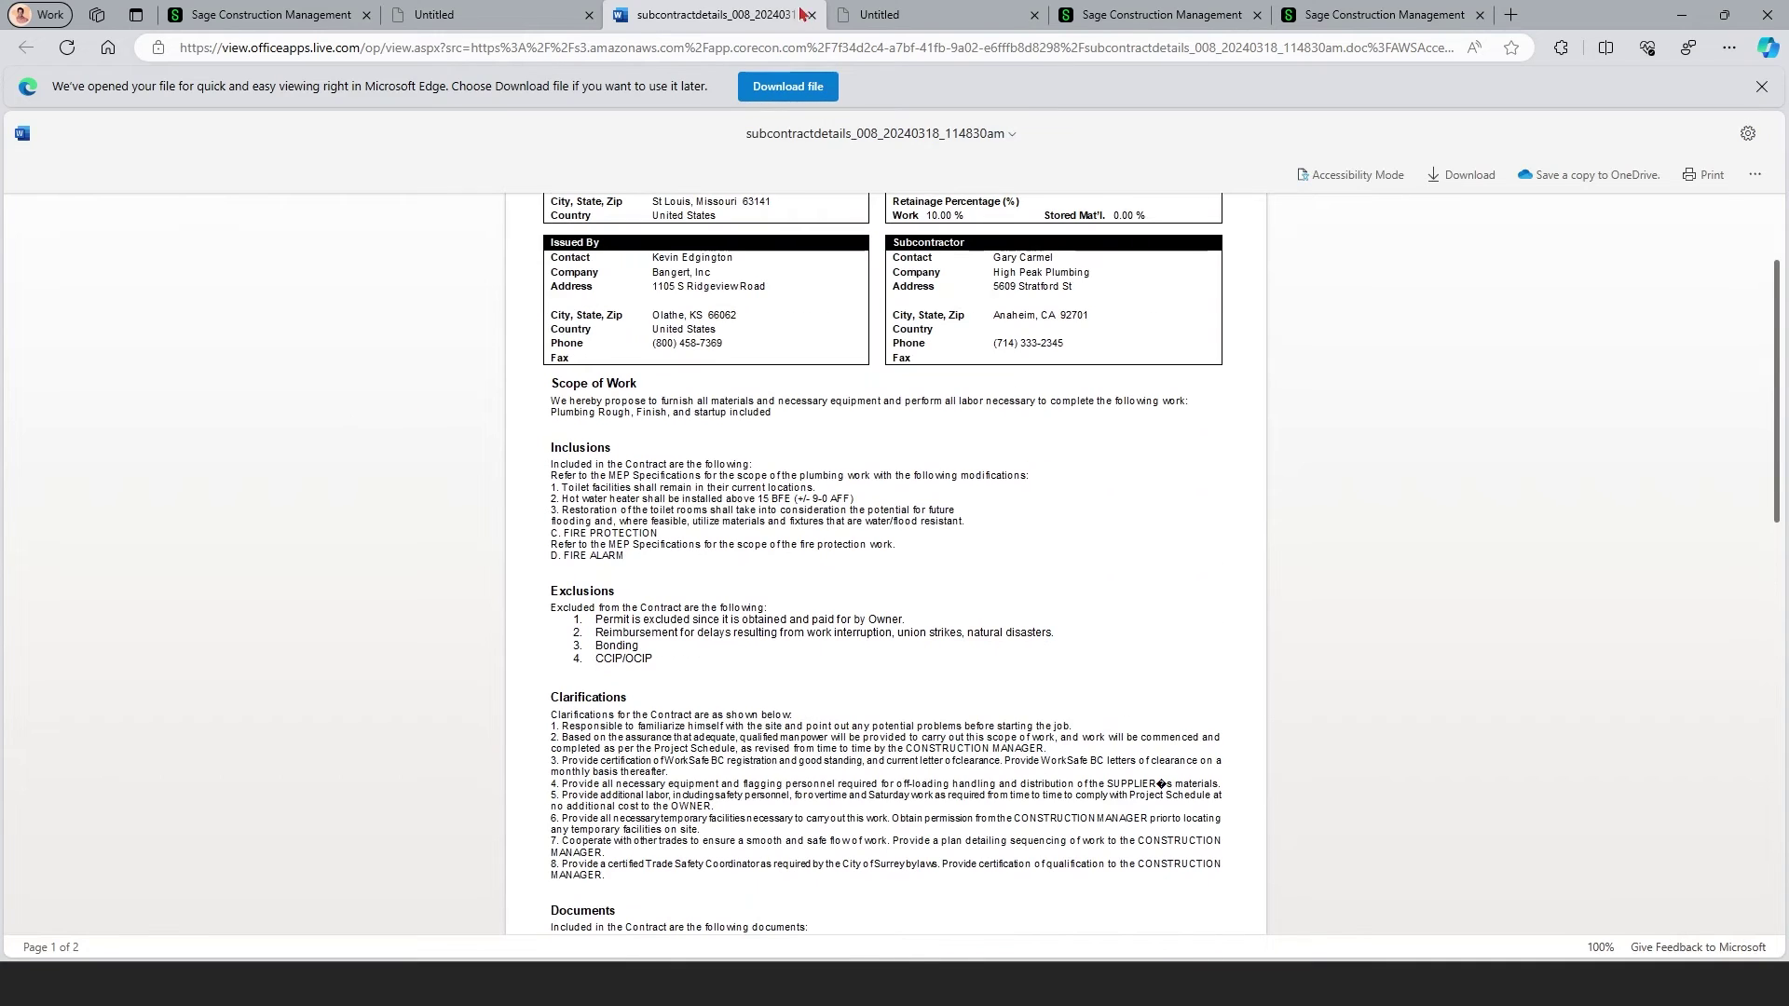
Close the subcontract report and its template selection, and return to the Best Buy project home
left_click(810, 14)
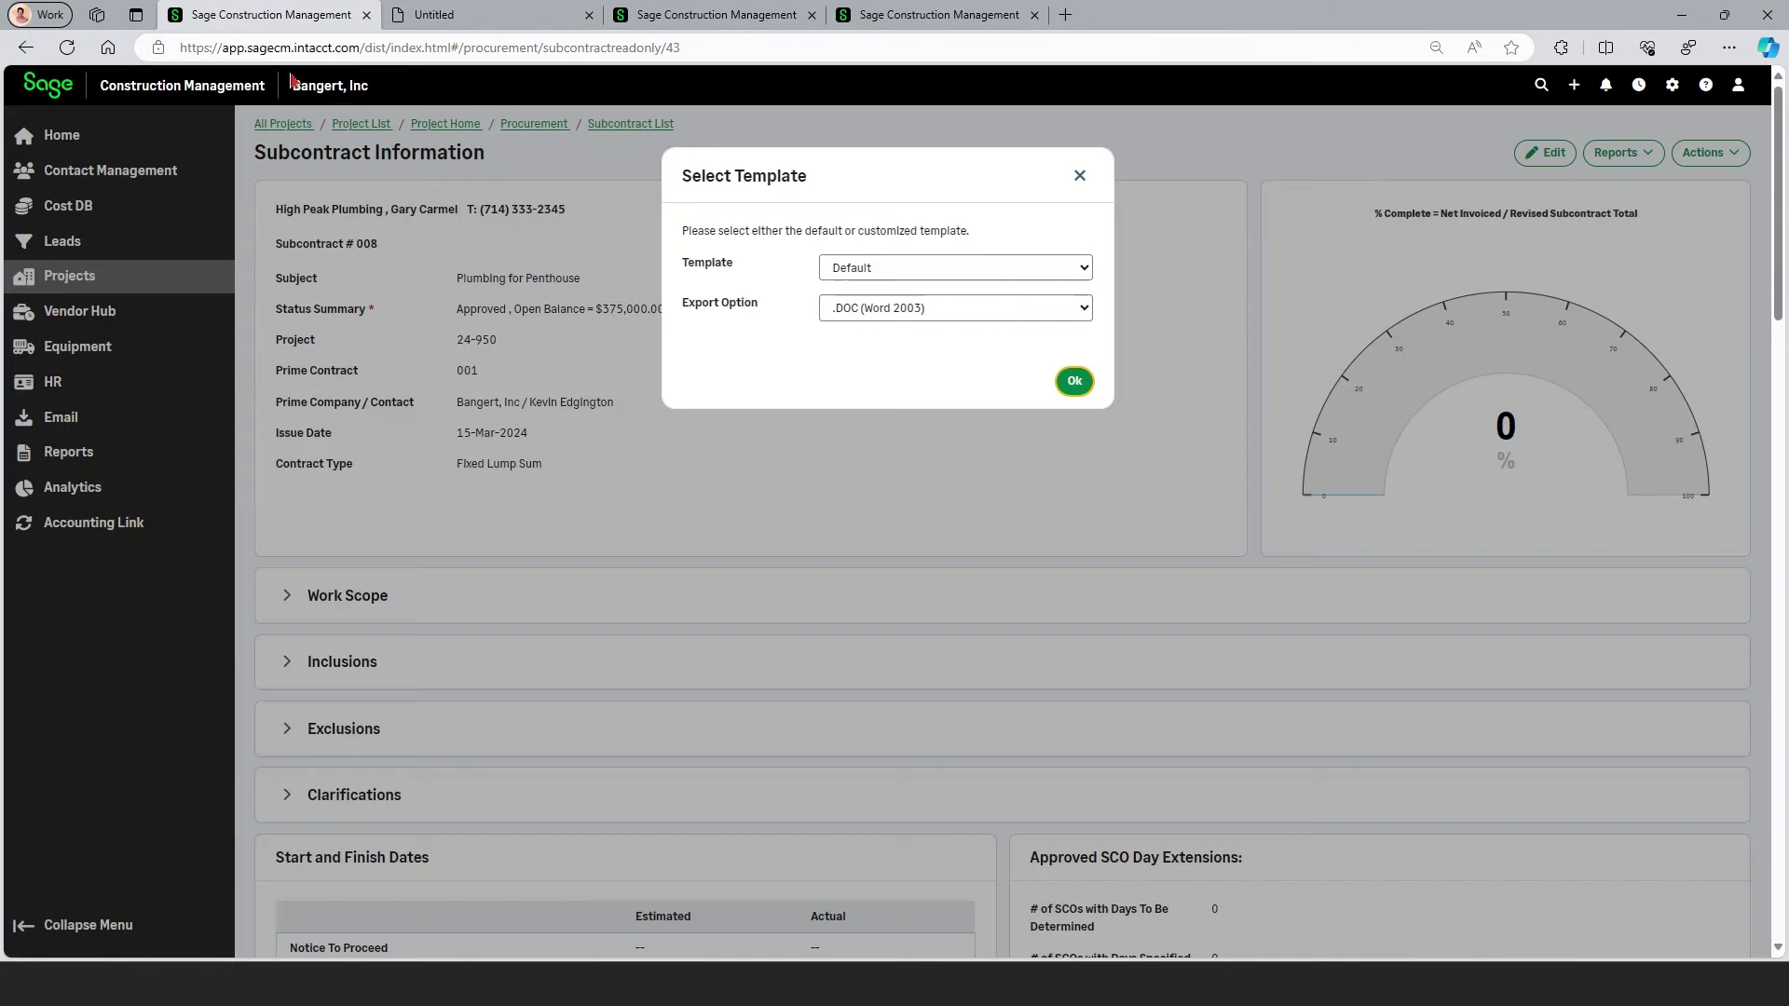
left_click(1080, 175)
left_click(447, 124)
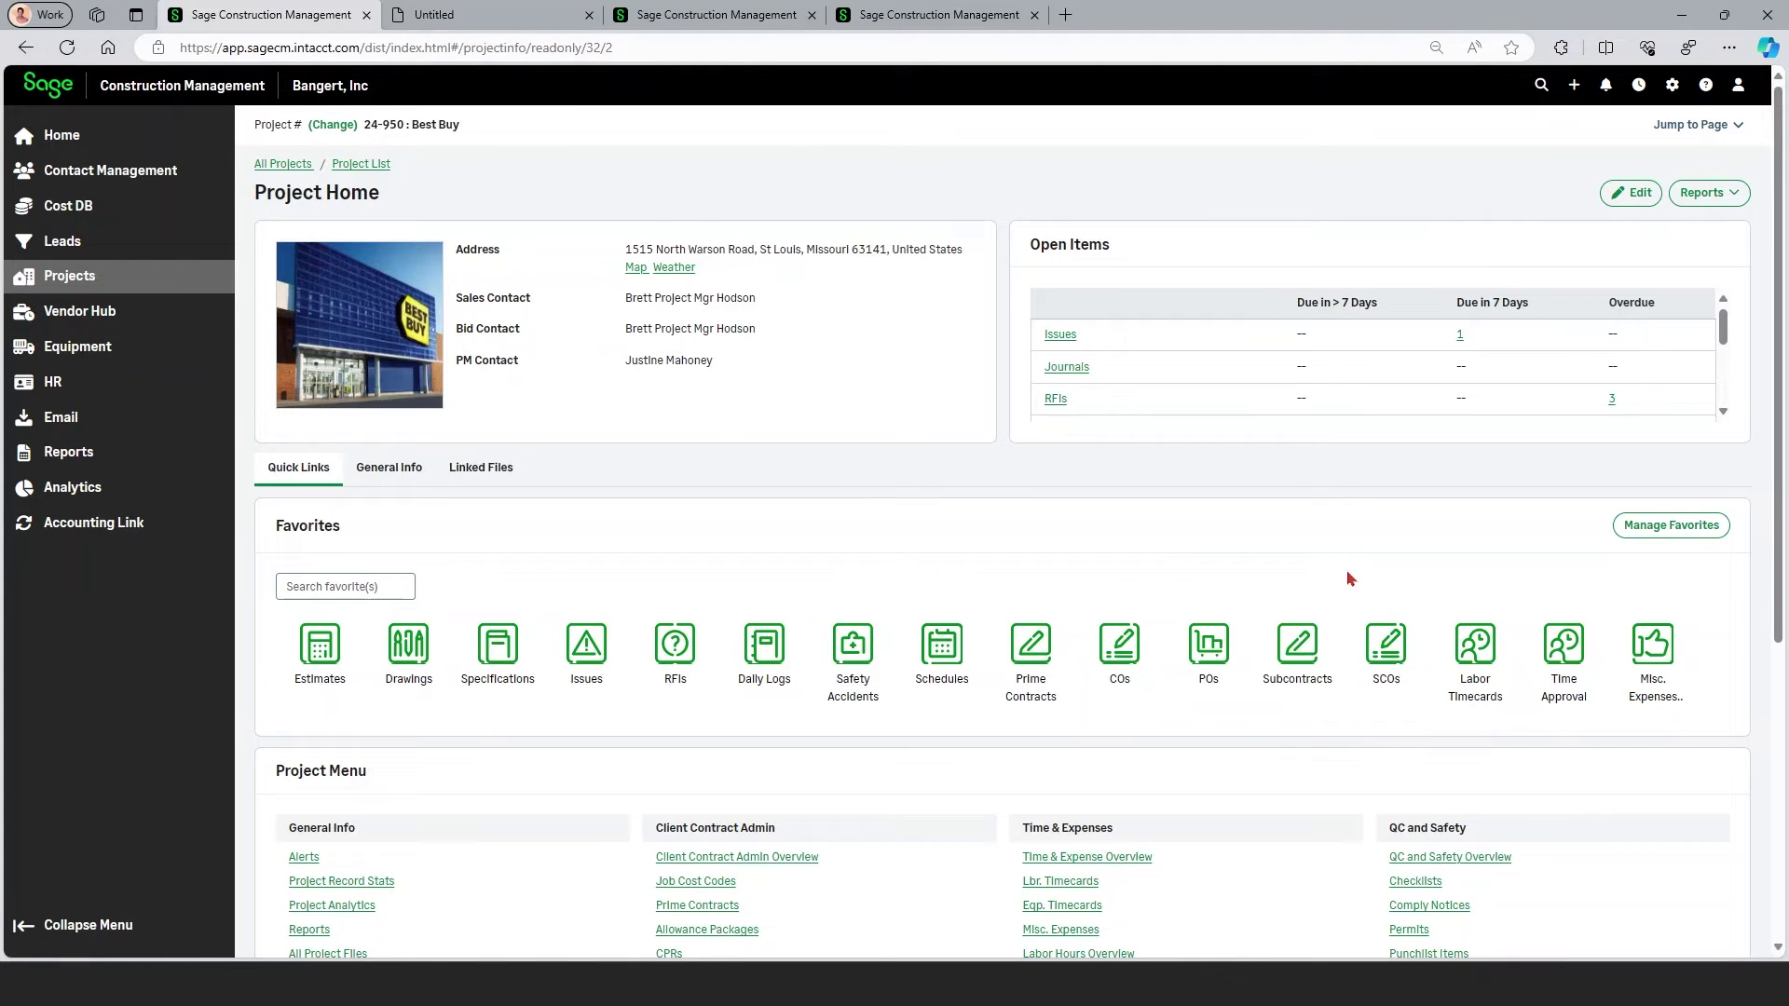
Open the project's schedule 001, Original Schedule, view its Gantt chart, and return to the project home
scroll(1347, 579, "down", 2)
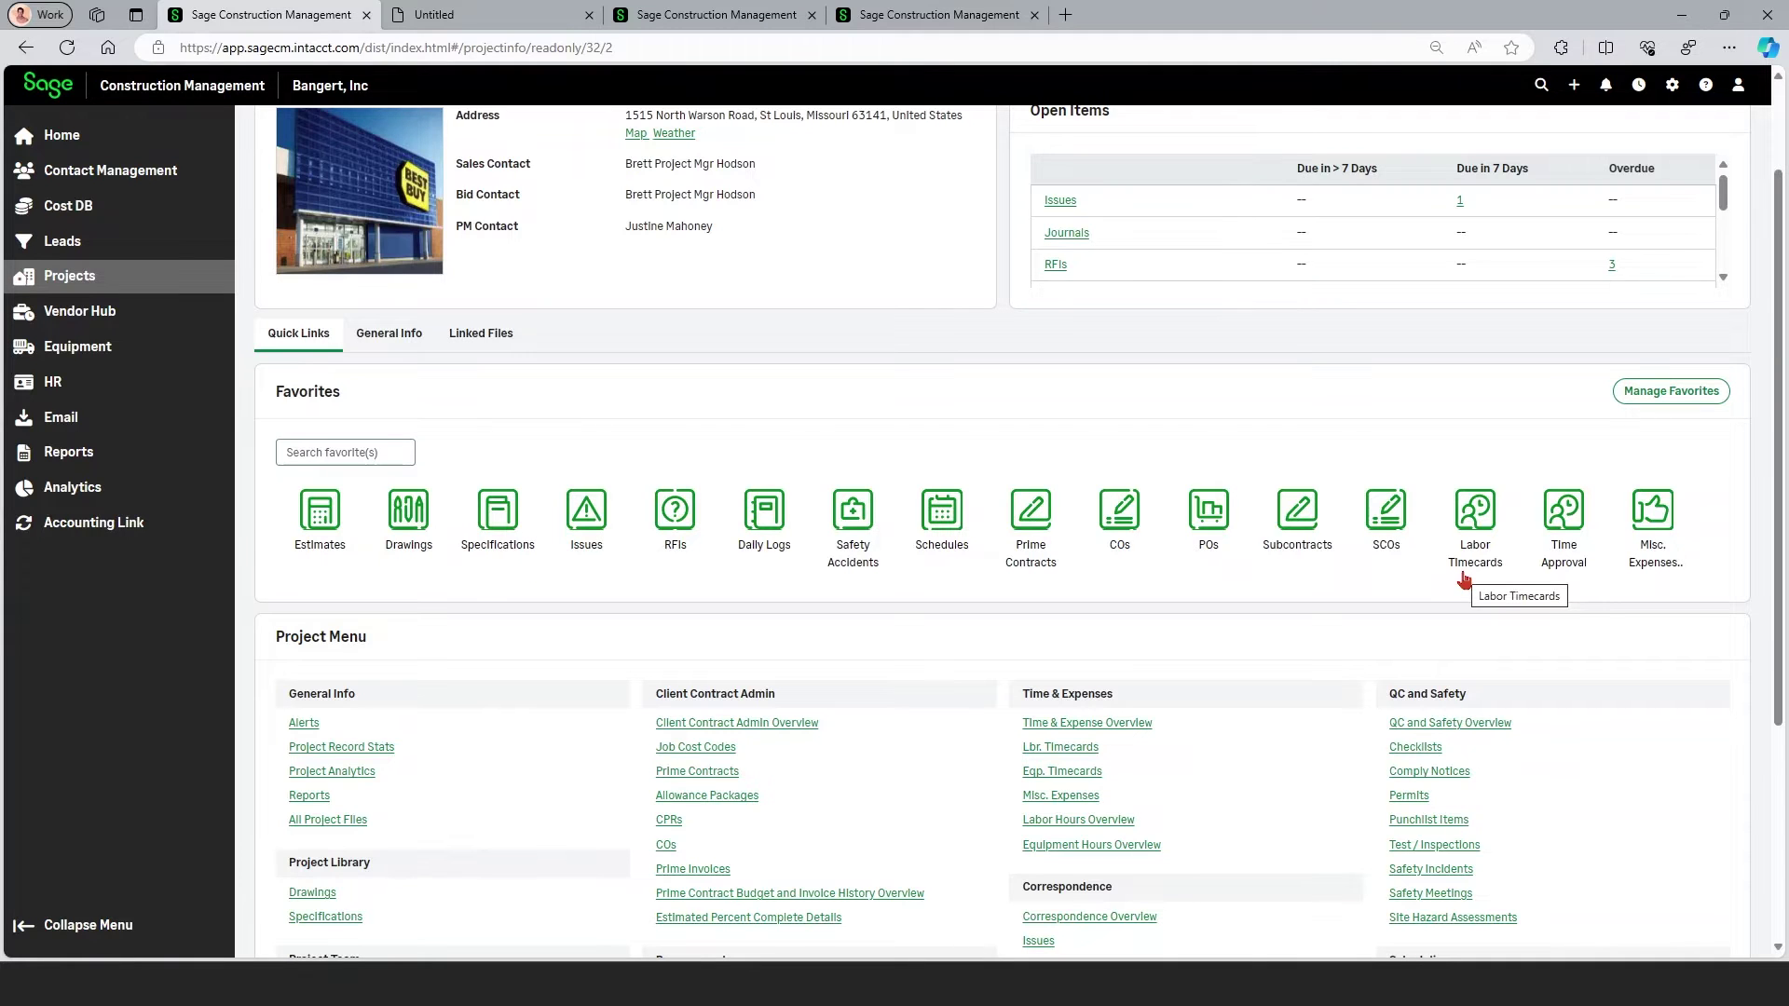
scroll(1463, 580, "down", 3)
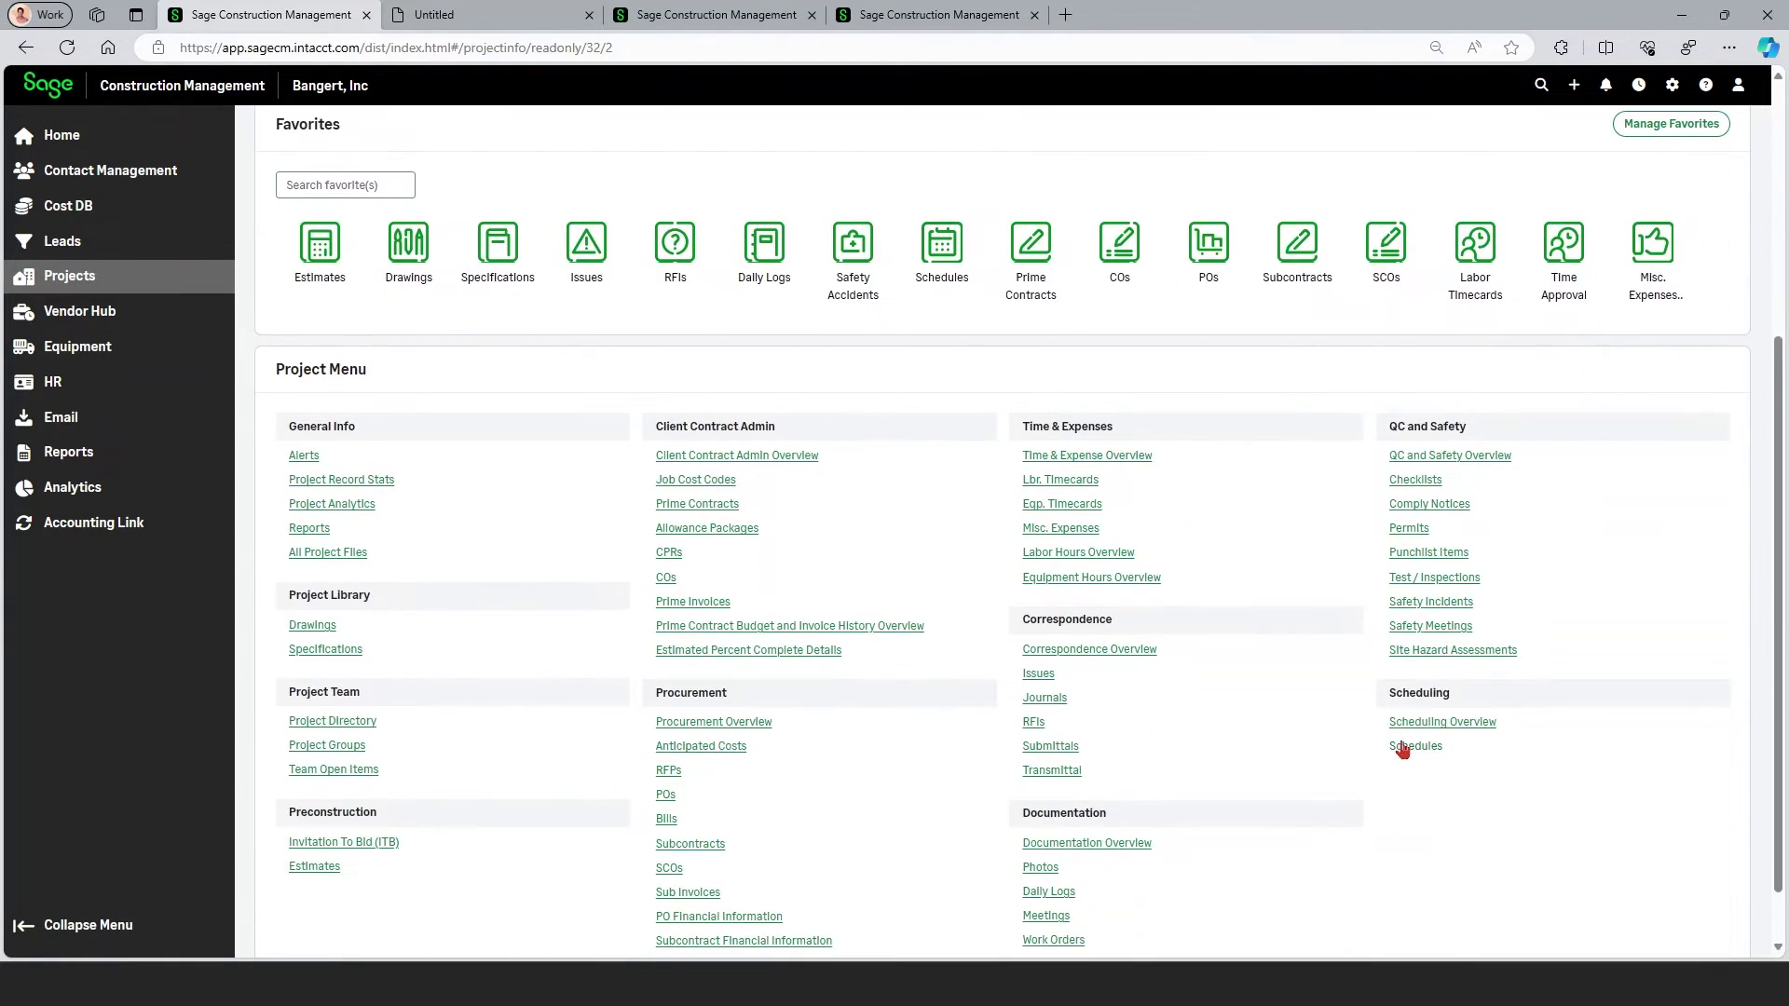
left_click(1401, 746)
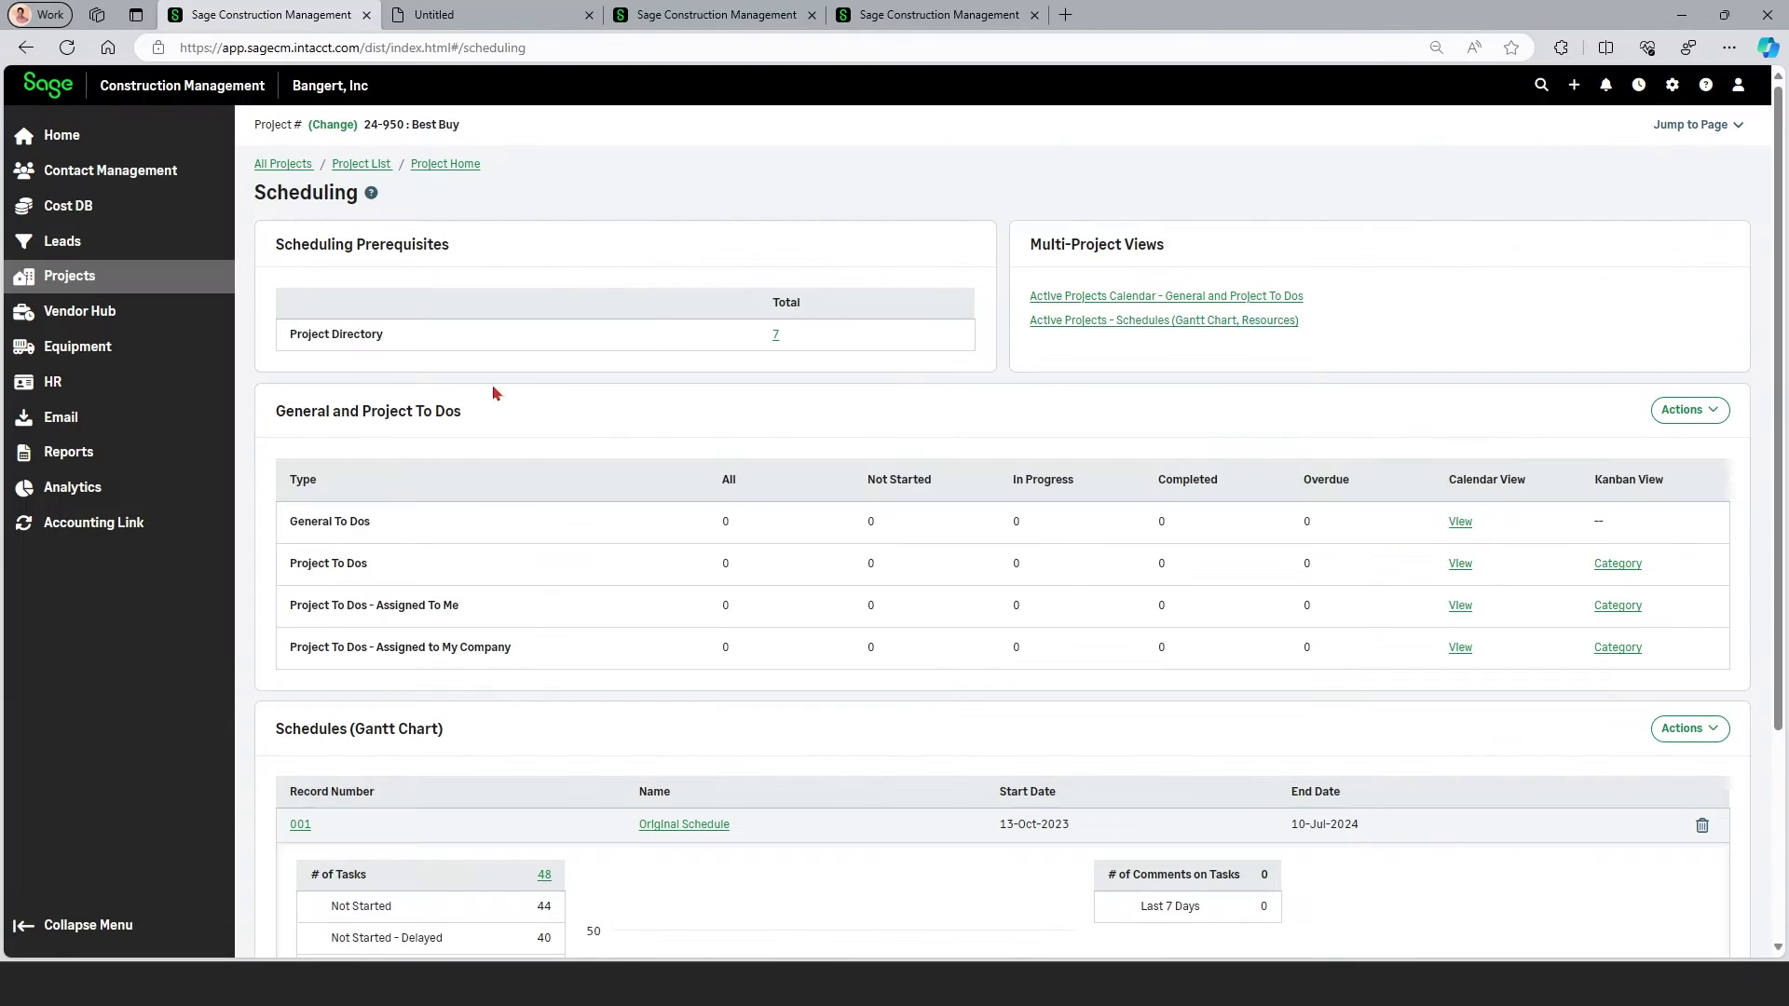
left_click(300, 824)
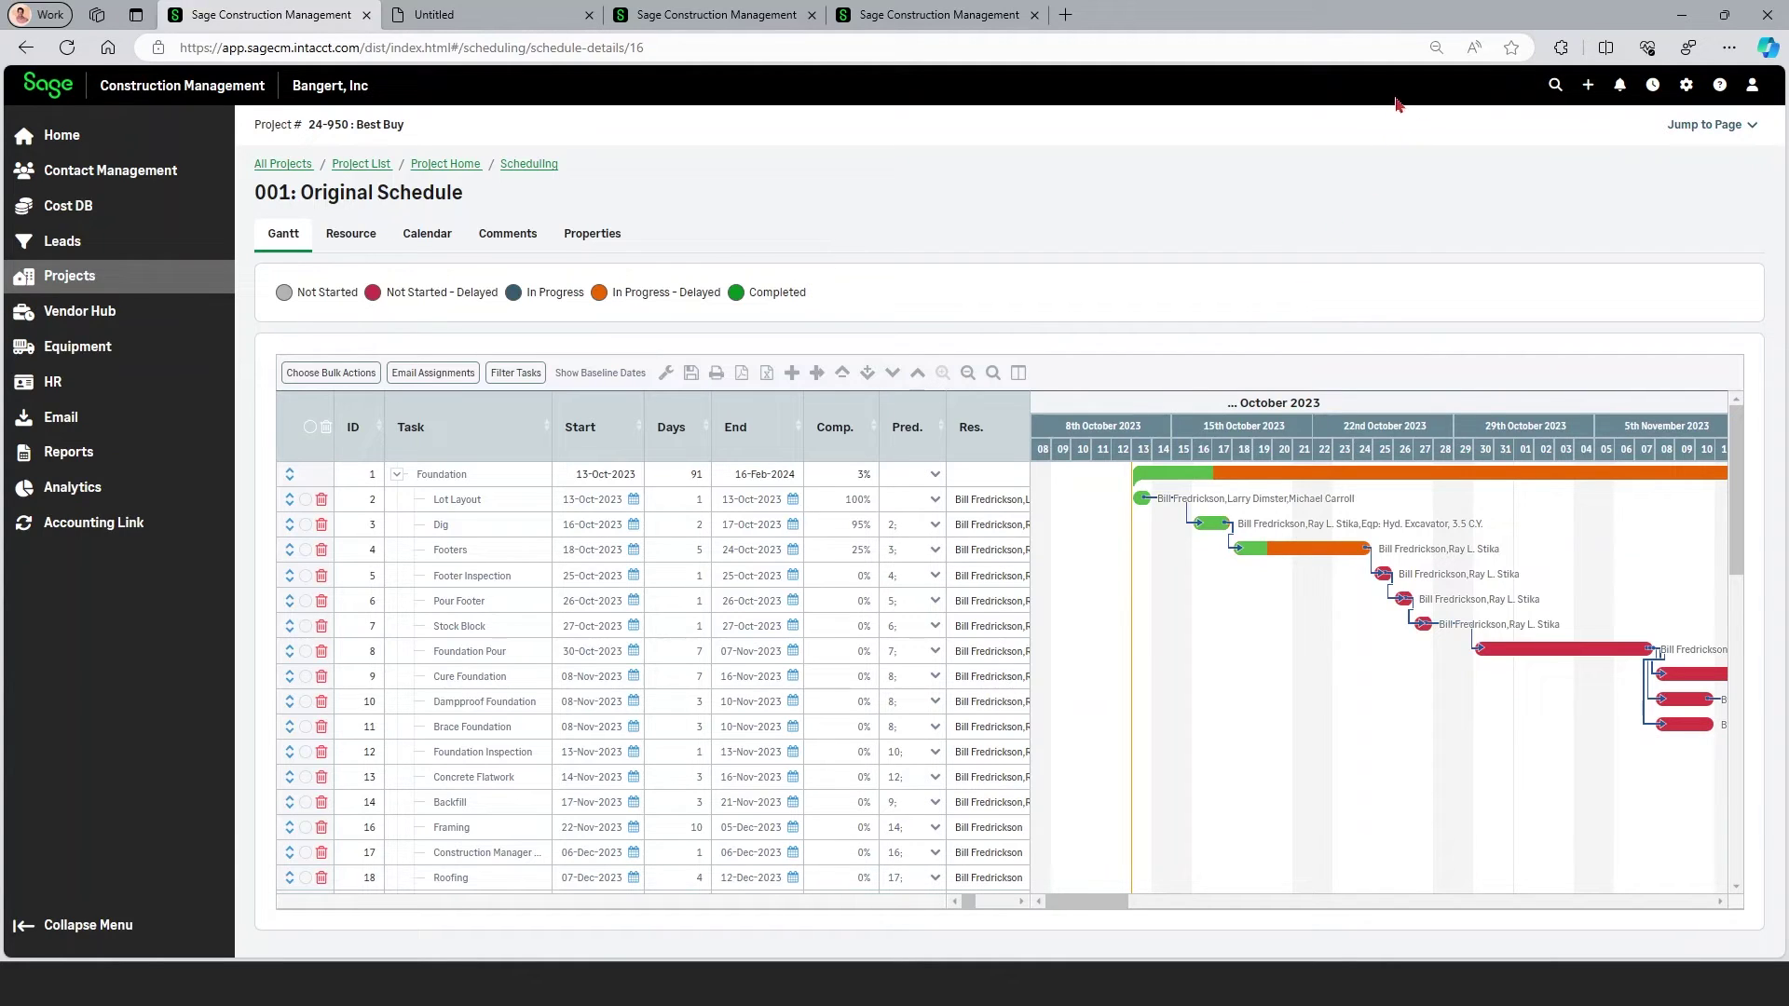
left_click(444, 165)
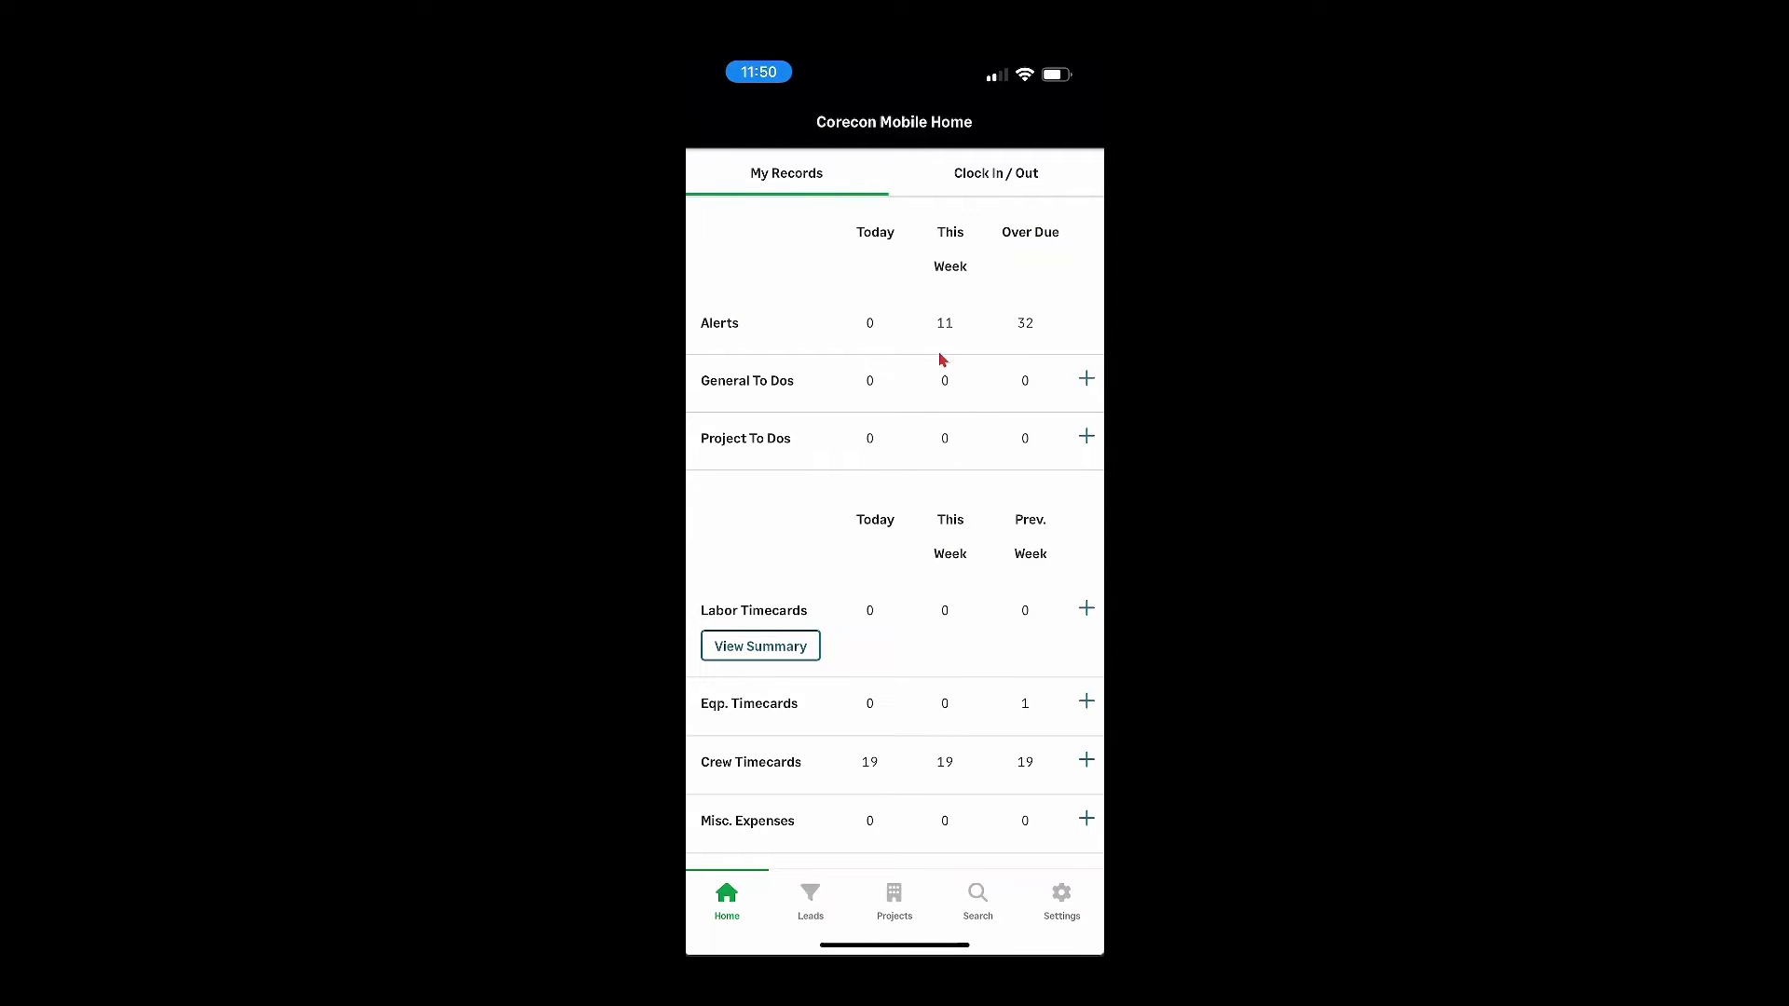
Open today's crew timecard entries from the mobile home screen and look through the list
left_click(885, 774)
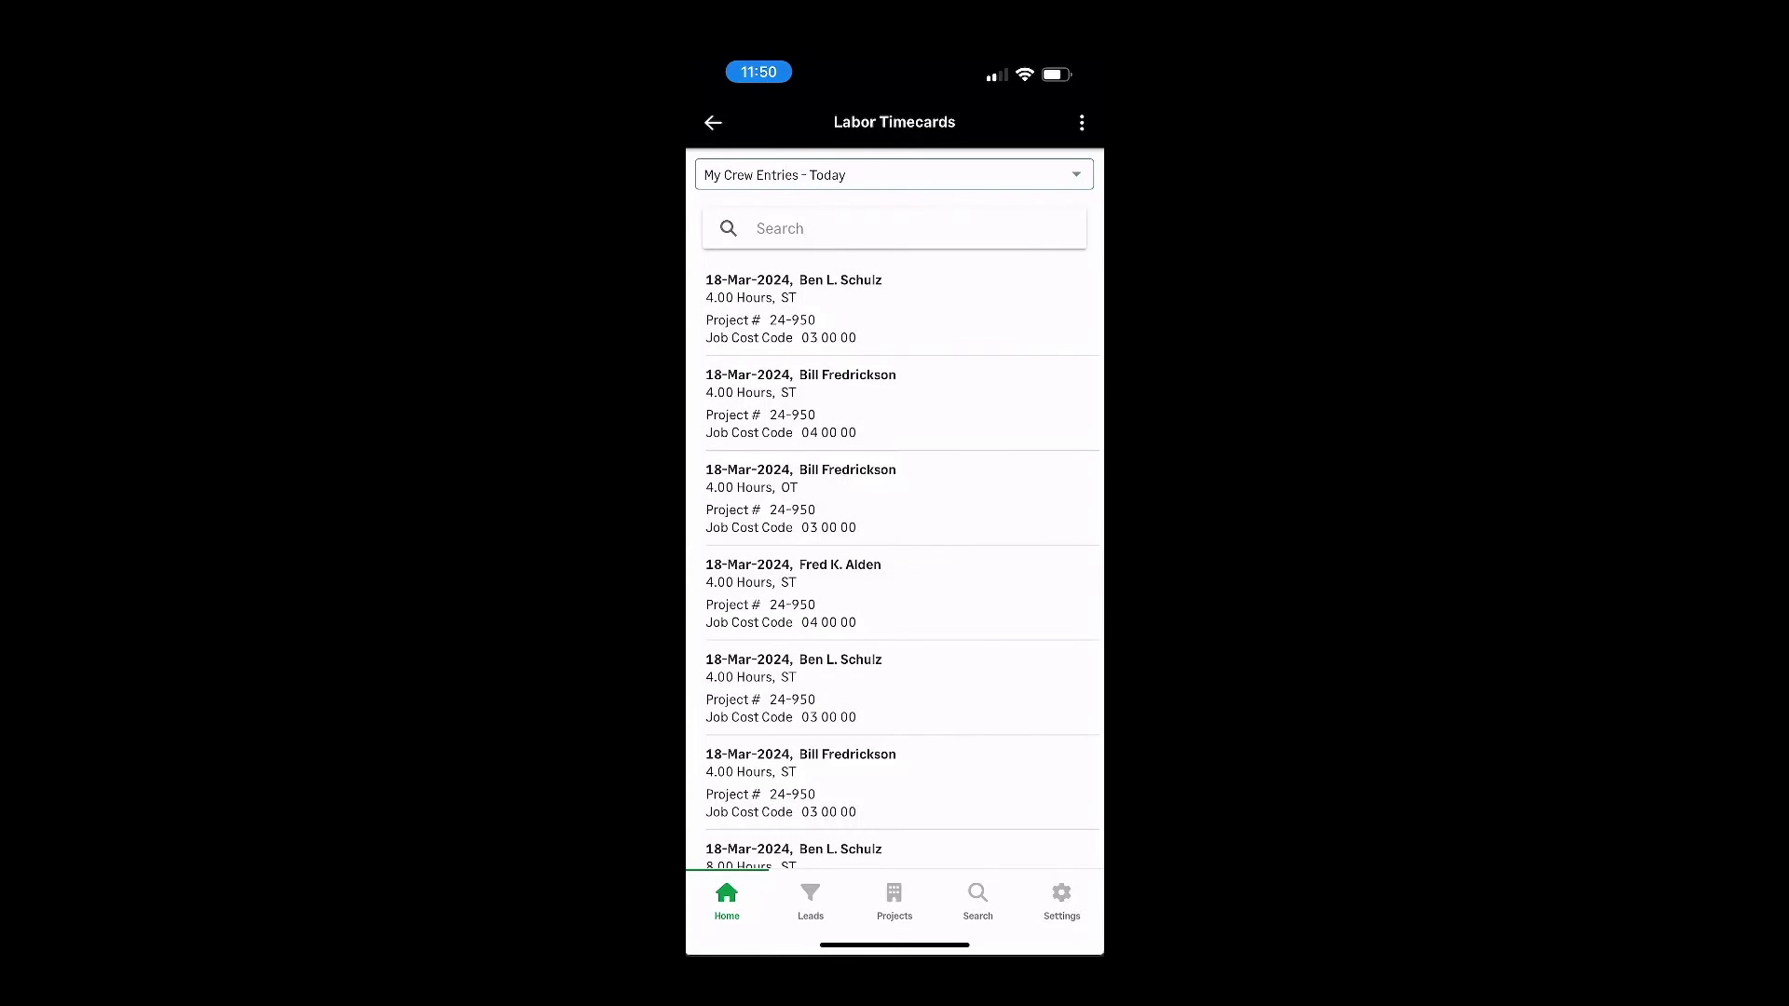
scroll(901, 510, "down", 2)
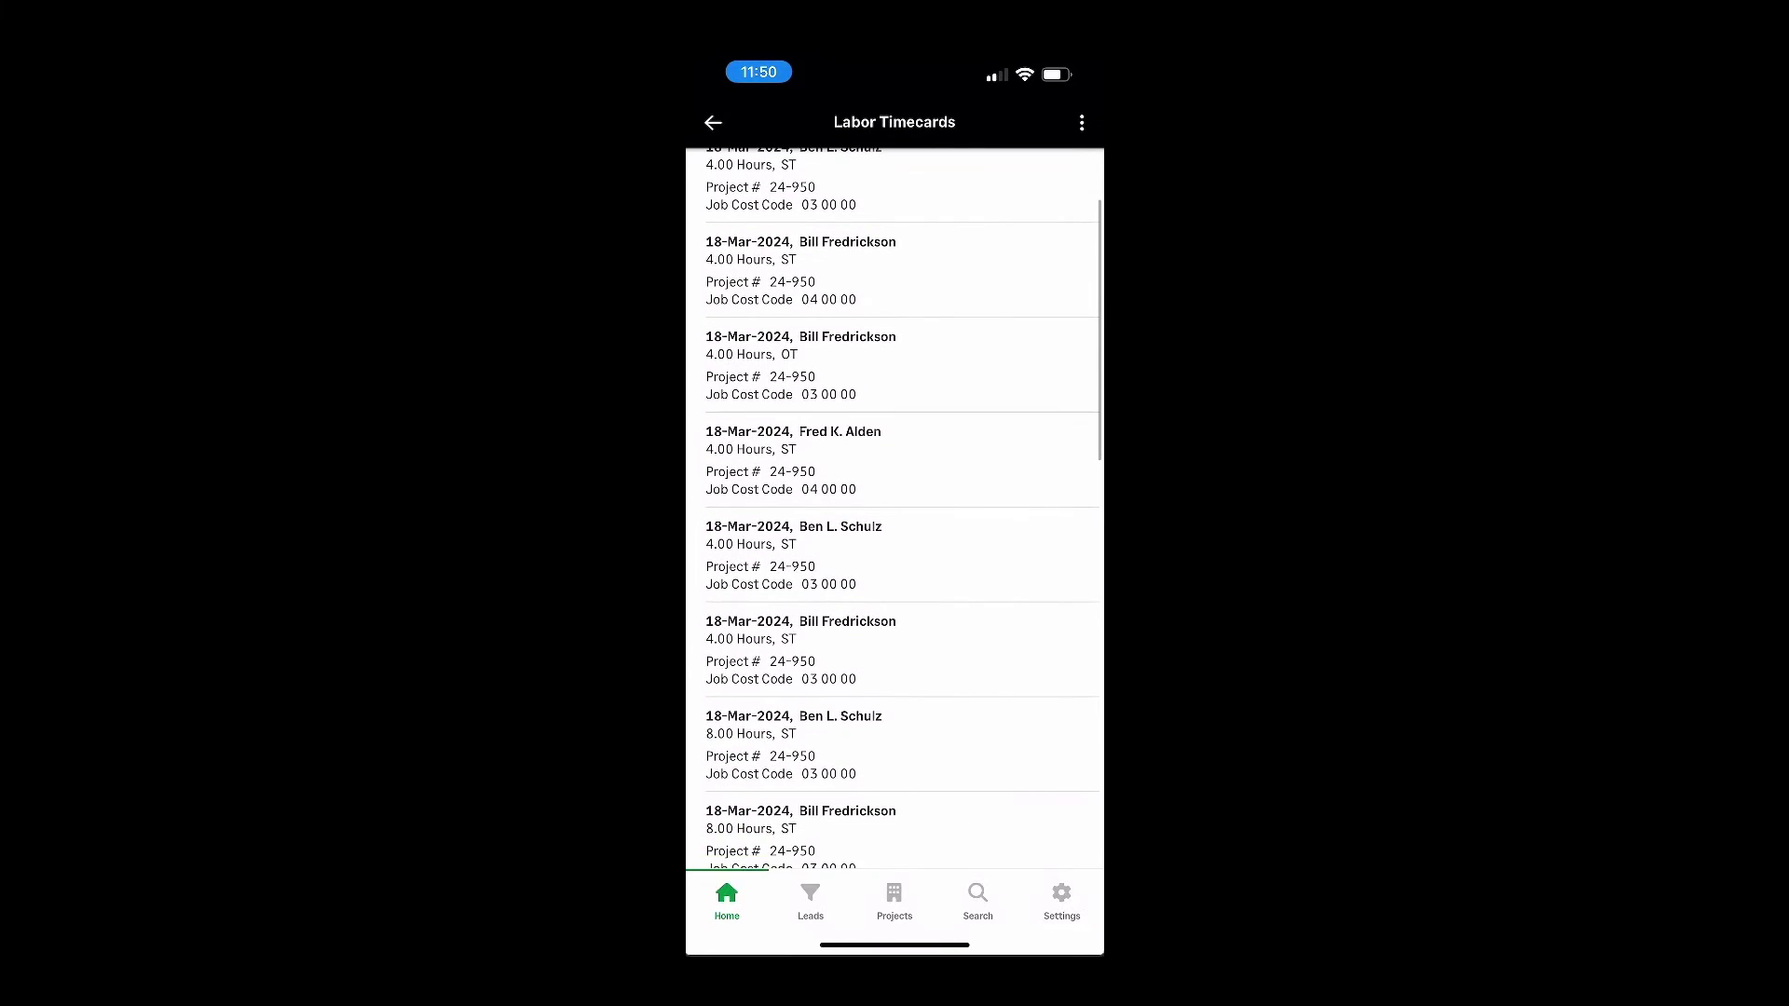
scroll(901, 510, "up", 2)
Start a new crew timecard and set its project to 12-01-2023, Arrowhead Fan Zone
left_click(1081, 122)
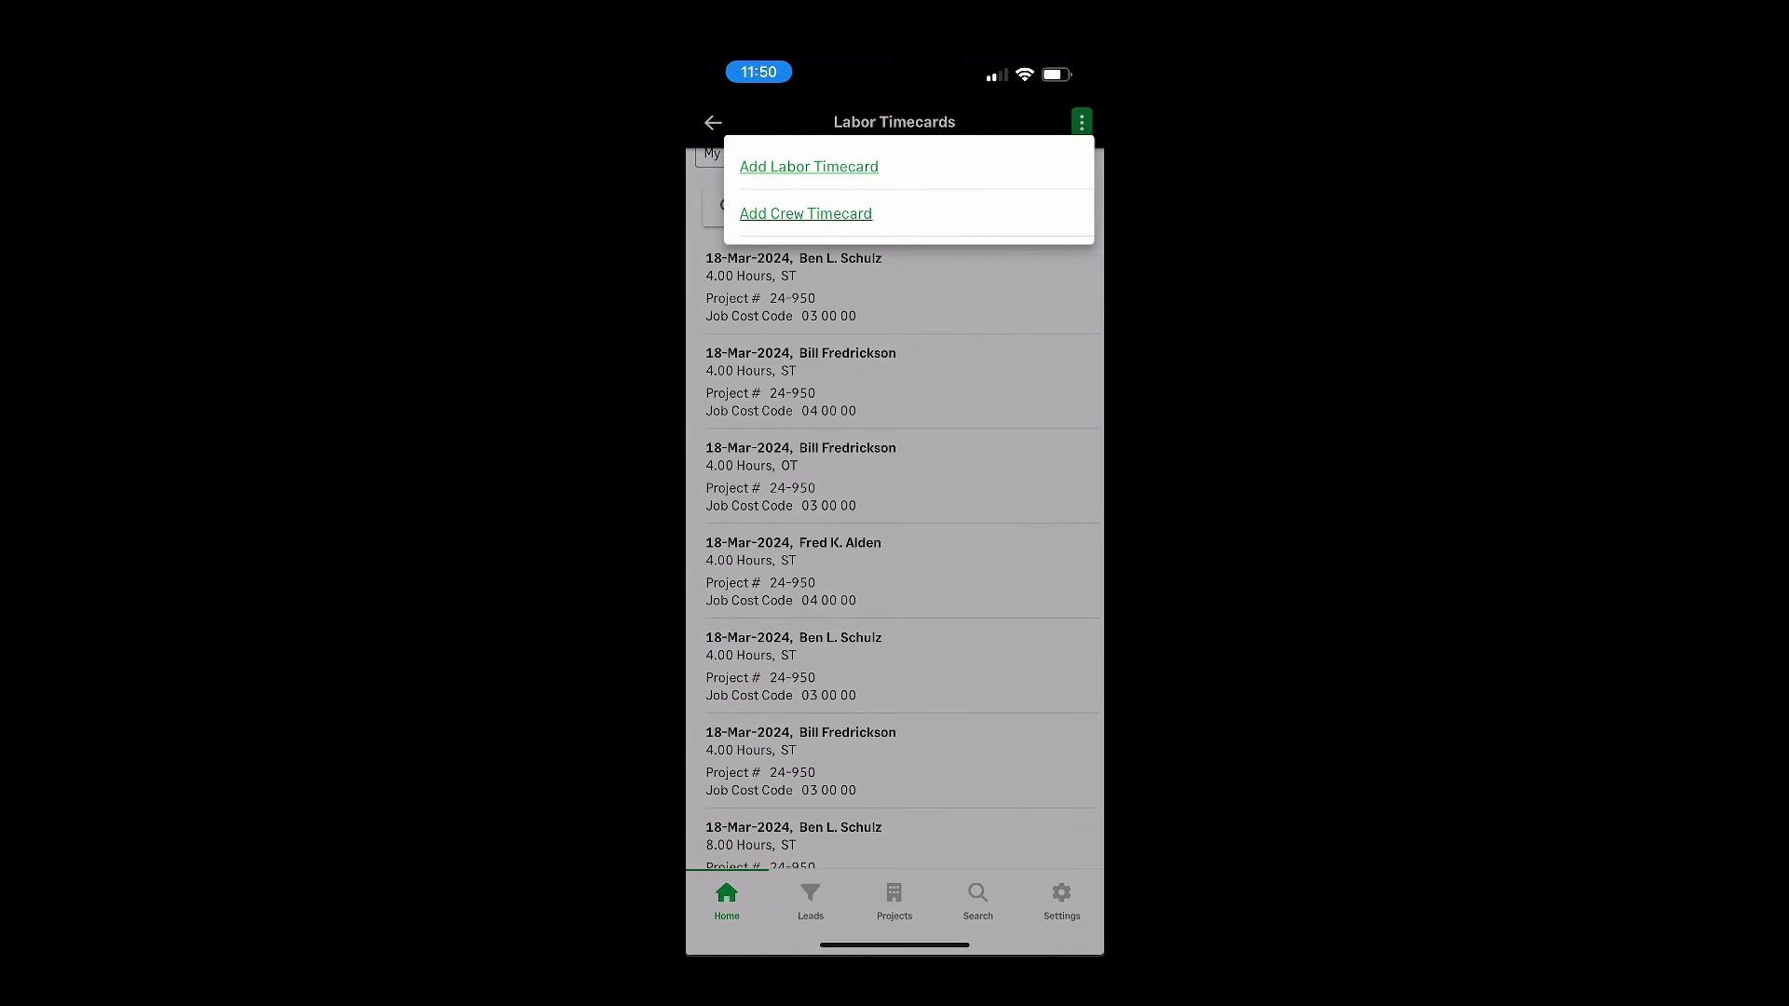
left_click(805, 213)
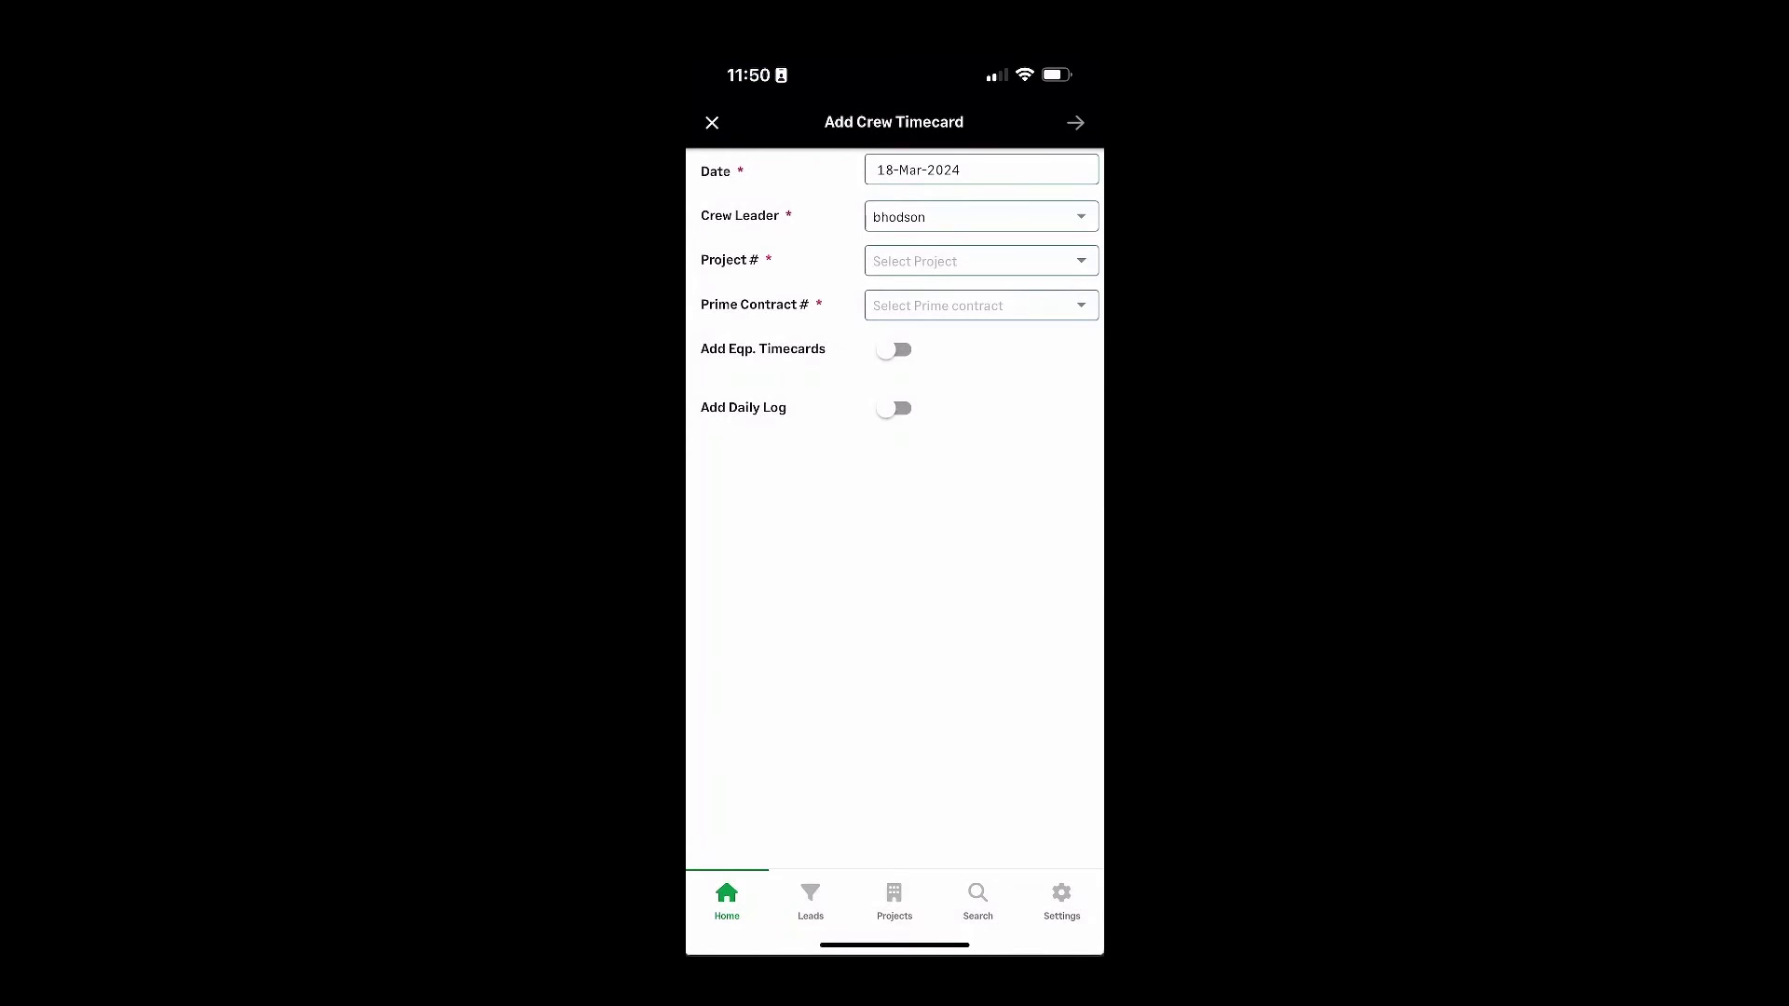
left_click(981, 261)
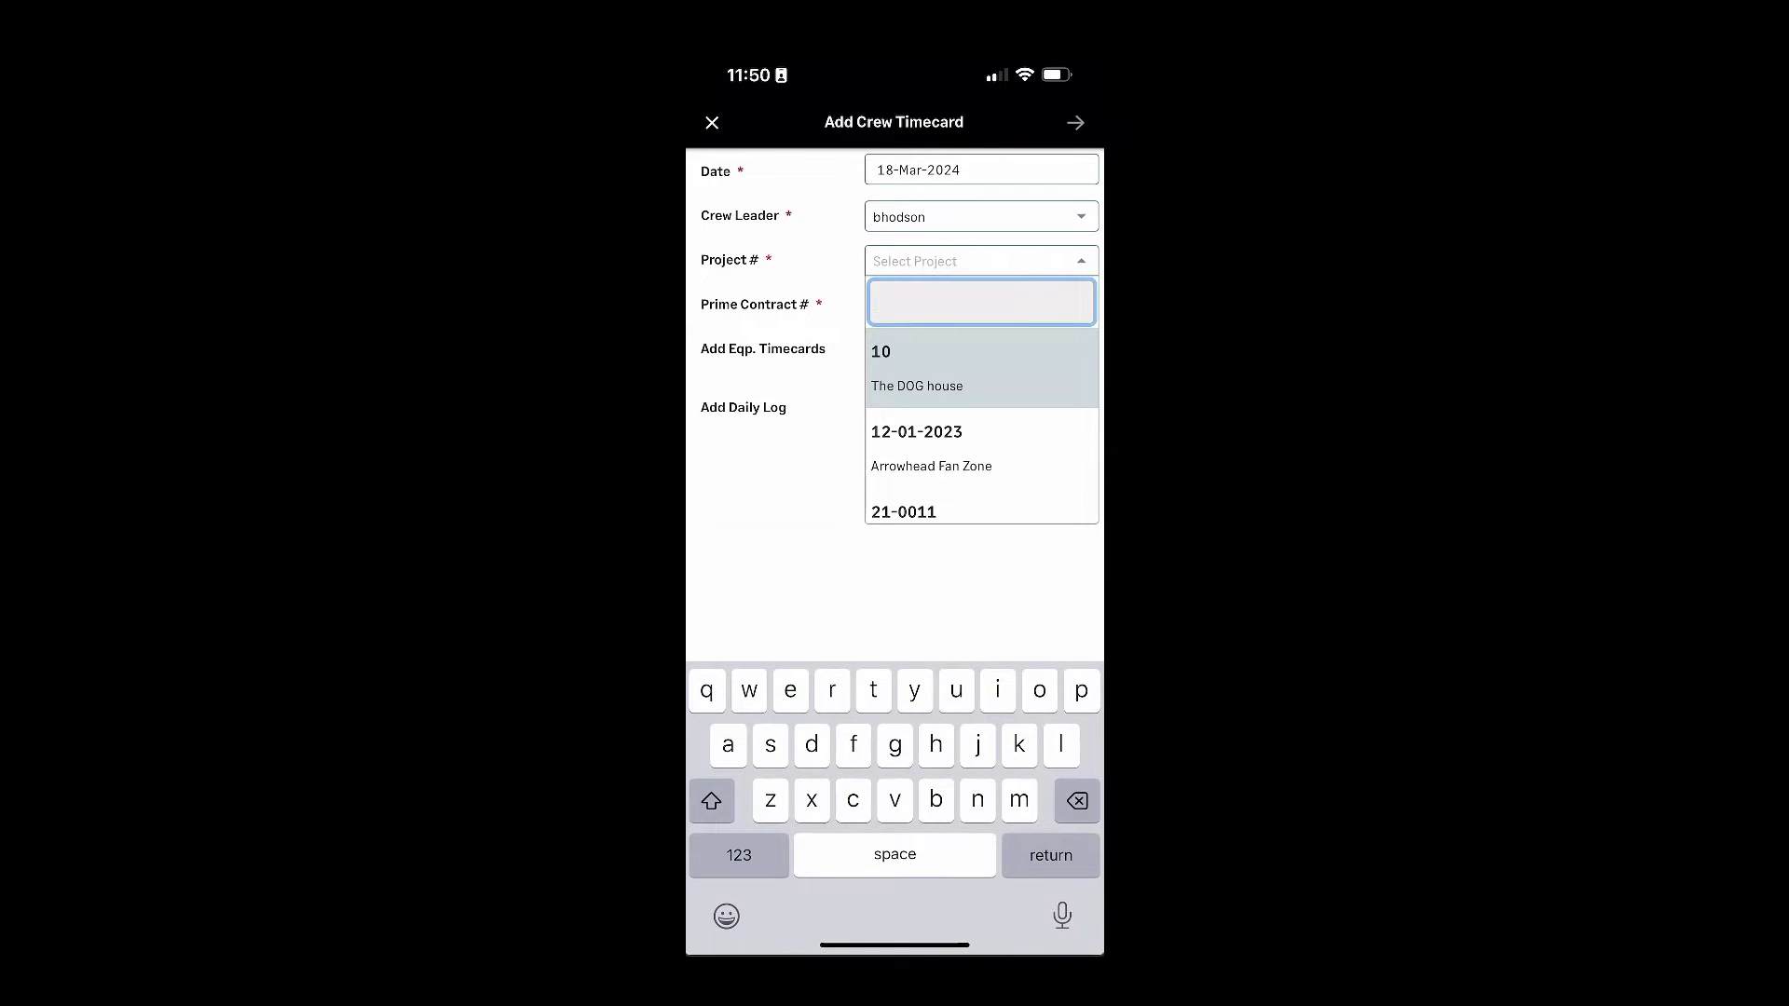
scroll(981, 428, "down", 2)
left_click(916, 363)
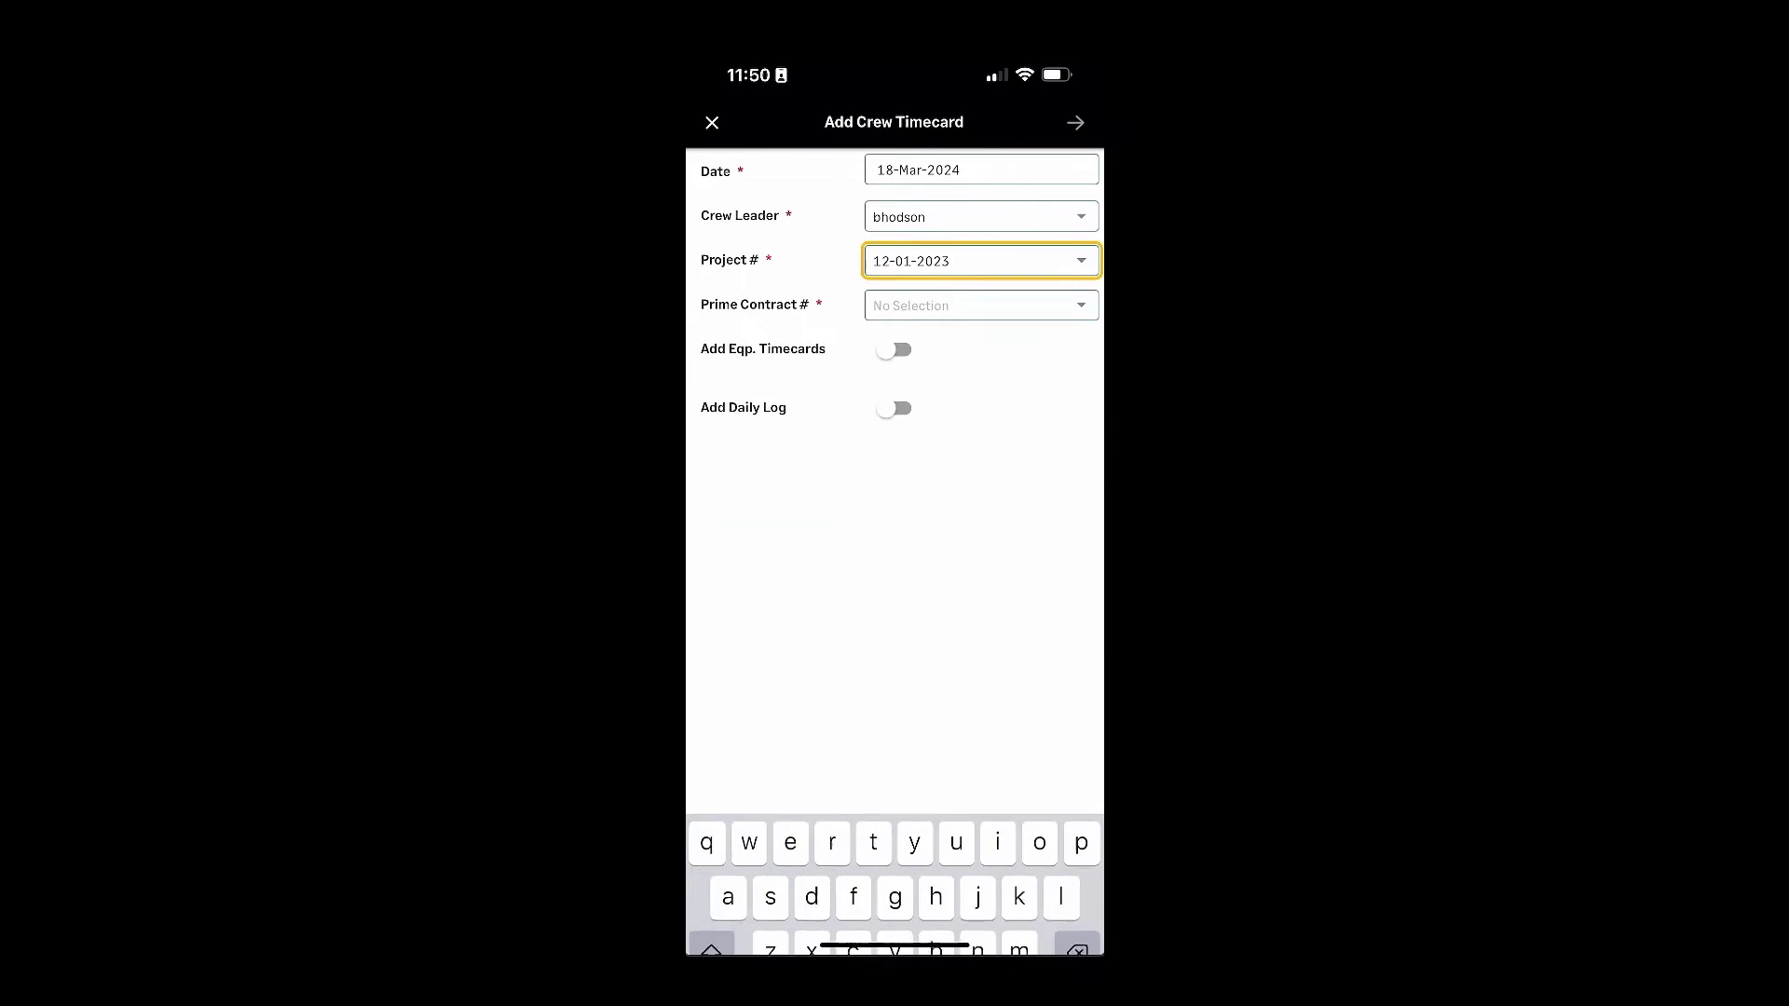